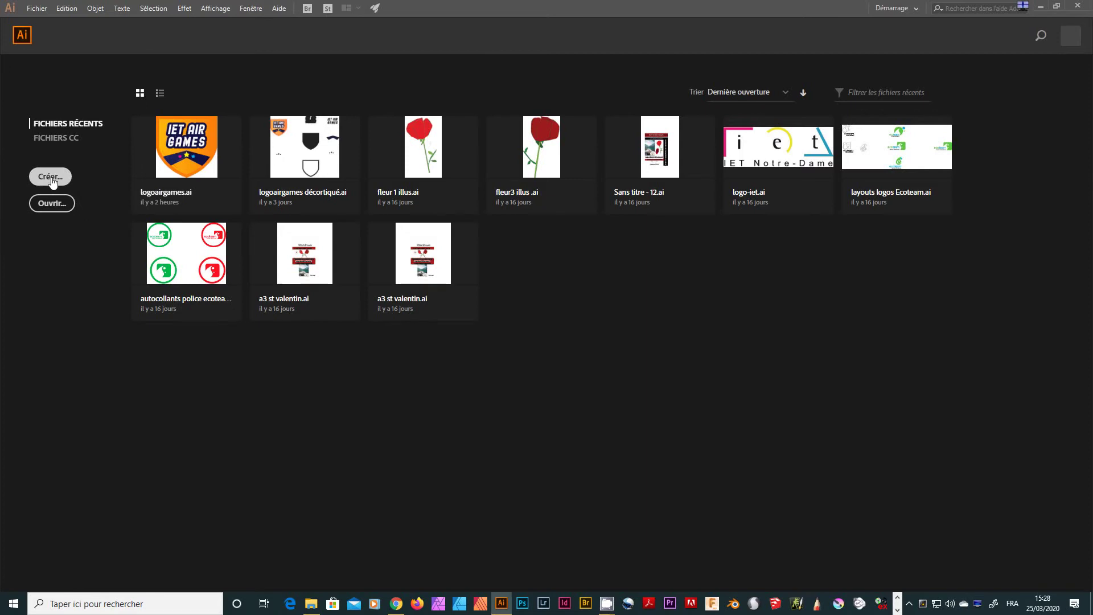
Step: Create a new A4 document from the Illustration presets in portrait orientation, 210 x 297 mm, named gumball
{"action": "left_click", "coordinate": [50, 178]}
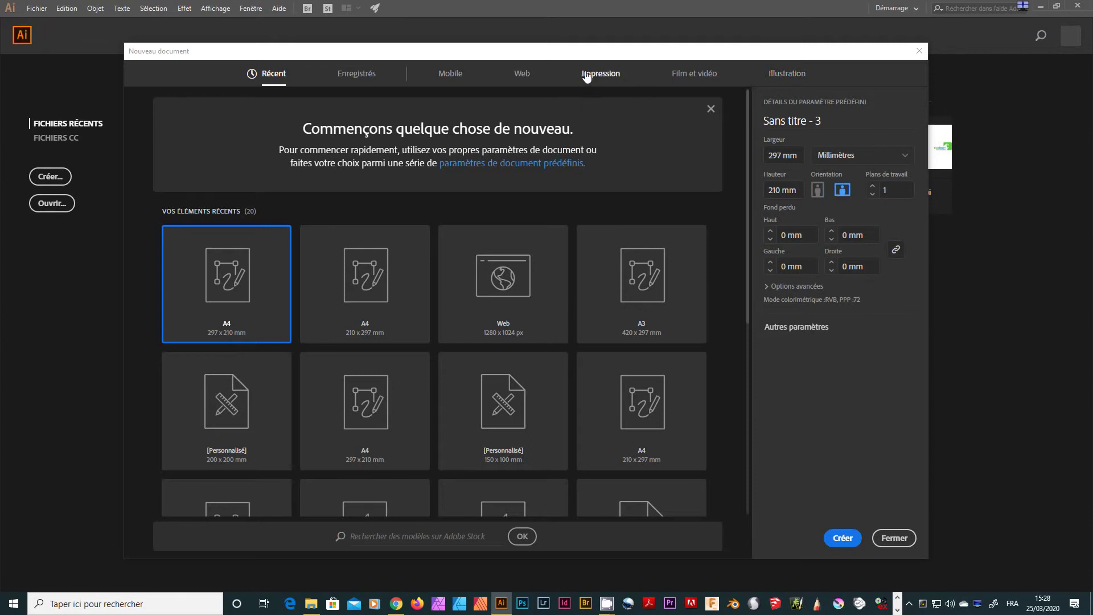
{"action": "left_click", "coordinate": [786, 75]}
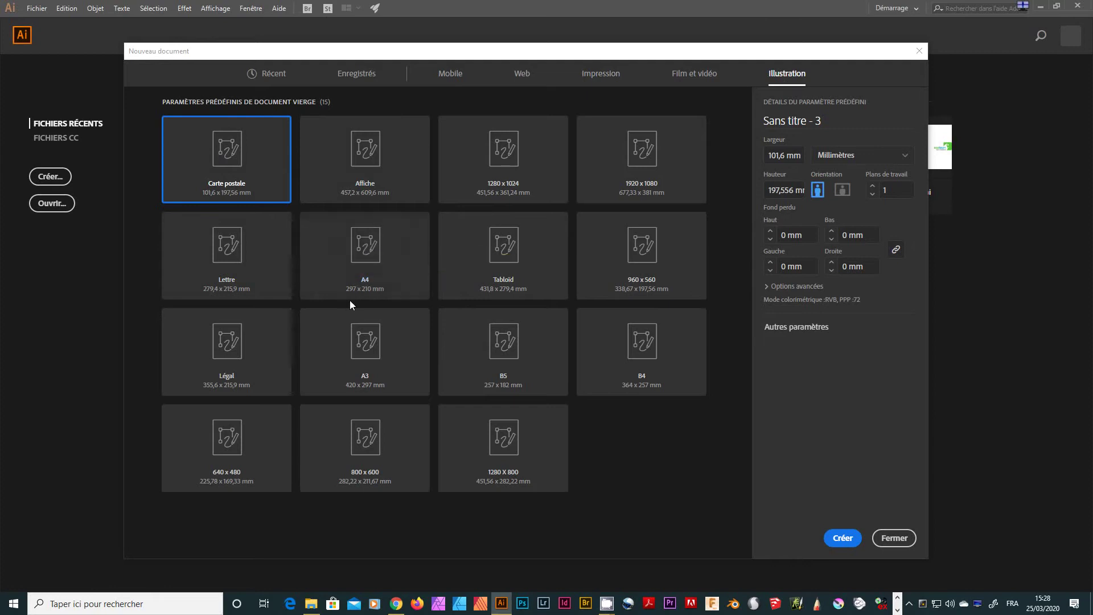
{"action": "left_click", "coordinate": [368, 251]}
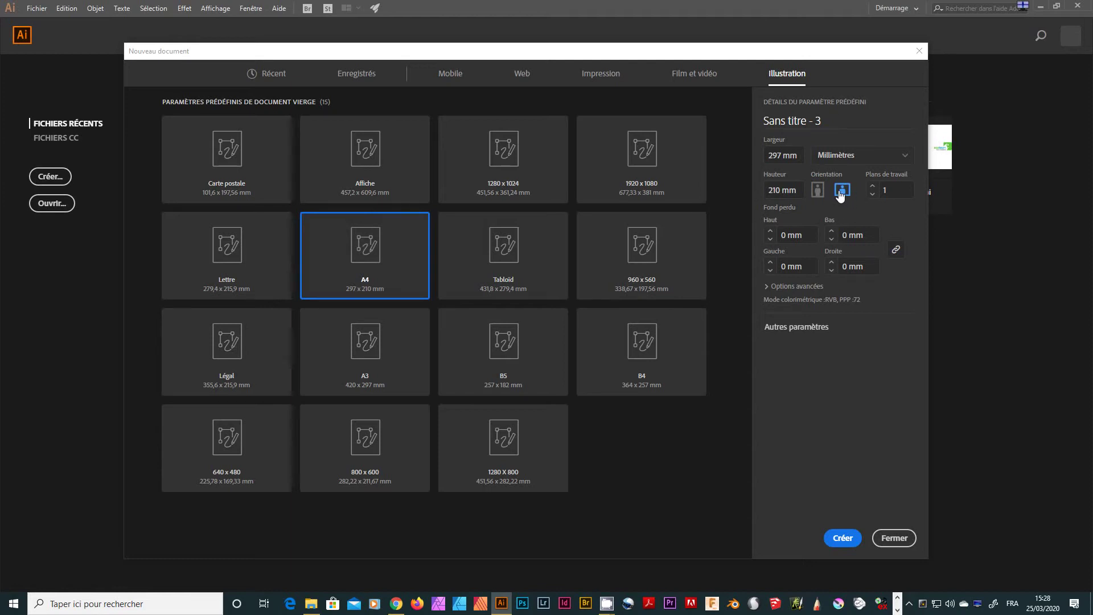
{"action": "left_click", "coordinate": [817, 190]}
{"action": "left_click", "coordinate": [837, 126]}
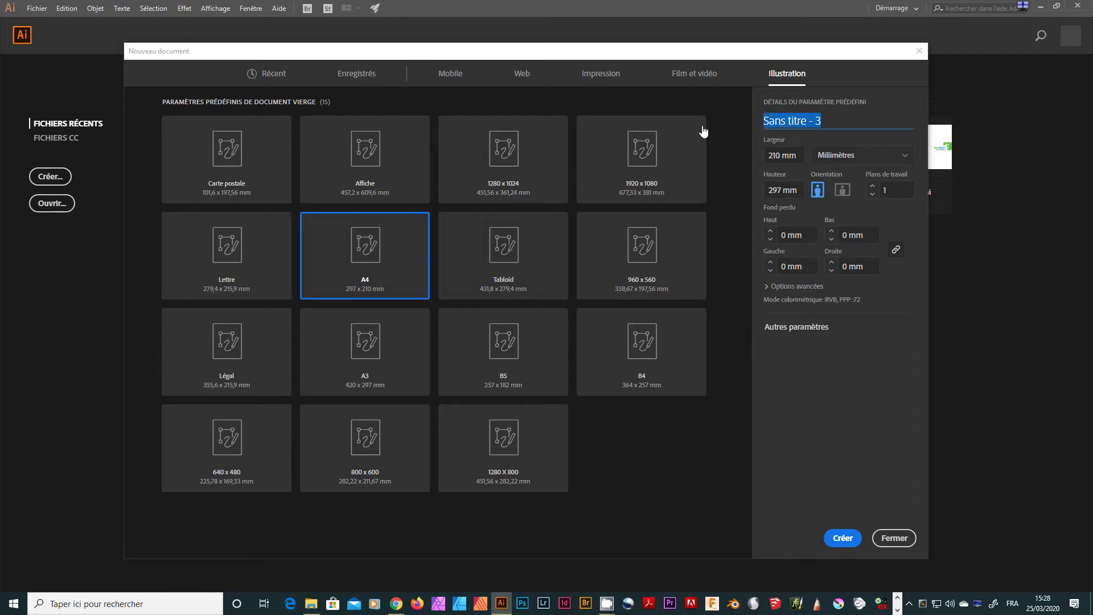
{"action": "type", "text": "gu"}
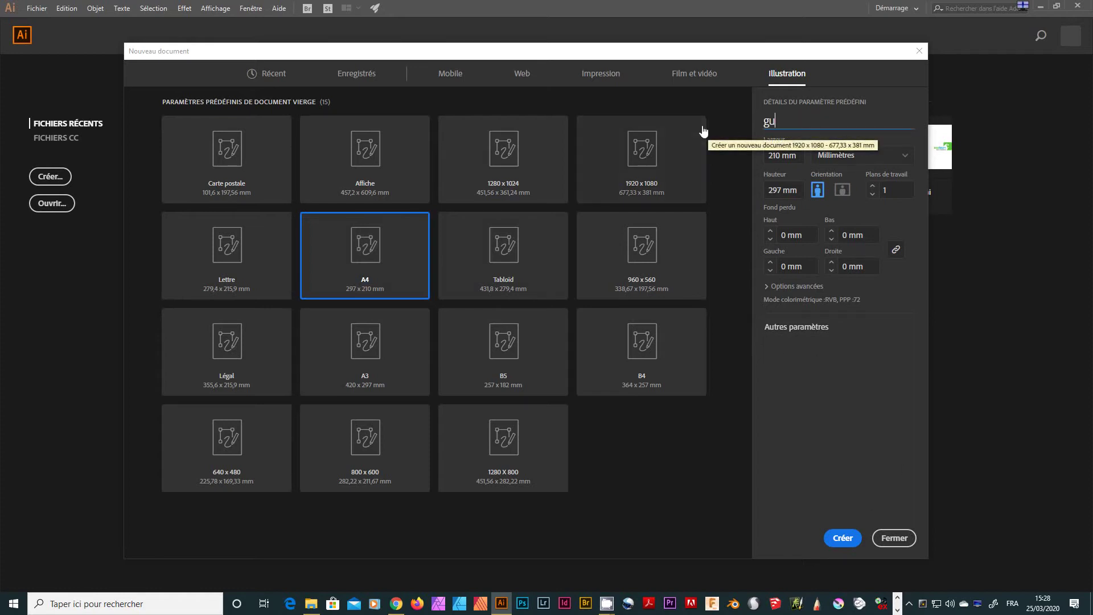
{"action": "type", "text": "mball"}
{"action": "left_click", "coordinate": [838, 538]}
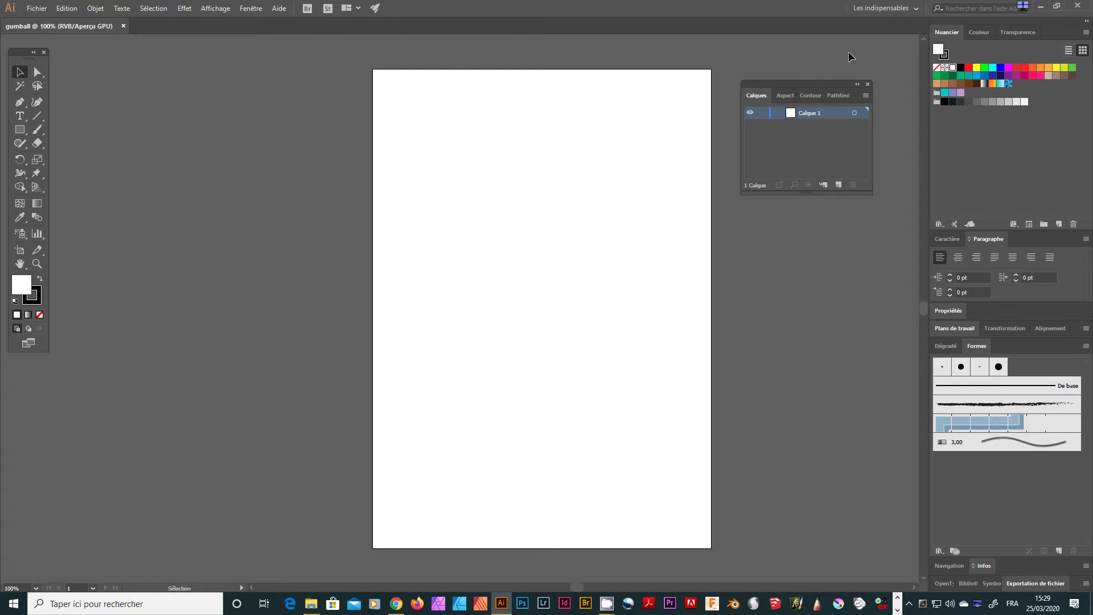
Step: Import gumball 2.JPG as a linked image, place it in the middle of the artboard, and embed it in the document
{"action": "left_click_drag", "start_coordinate": [827, 87], "coordinate": [819, 65]}
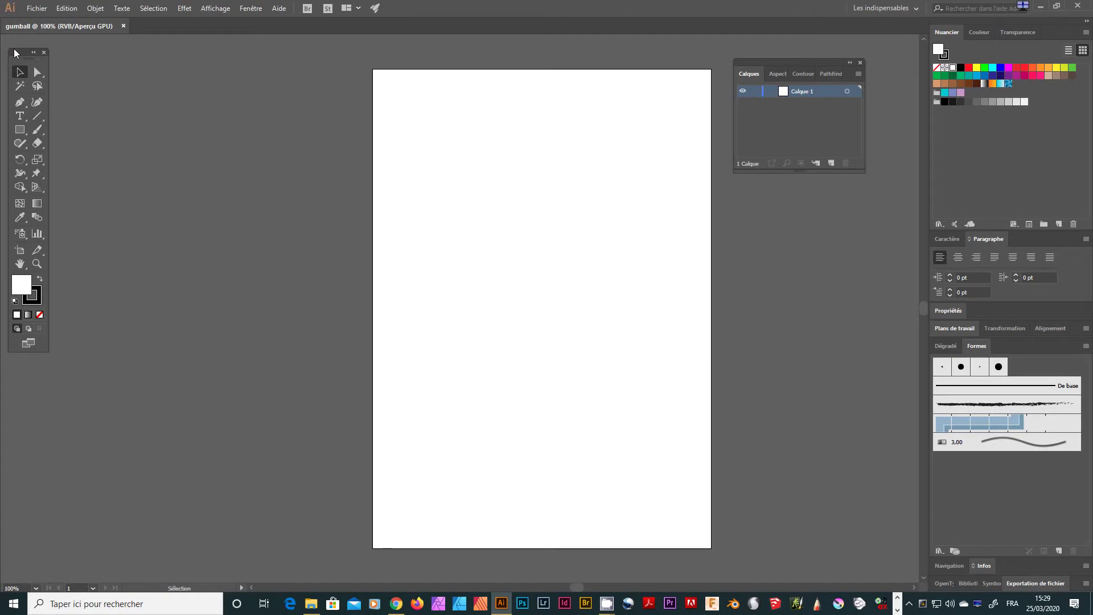
{"action": "left_click_drag", "start_coordinate": [12, 54], "coordinate": [23, 54]}
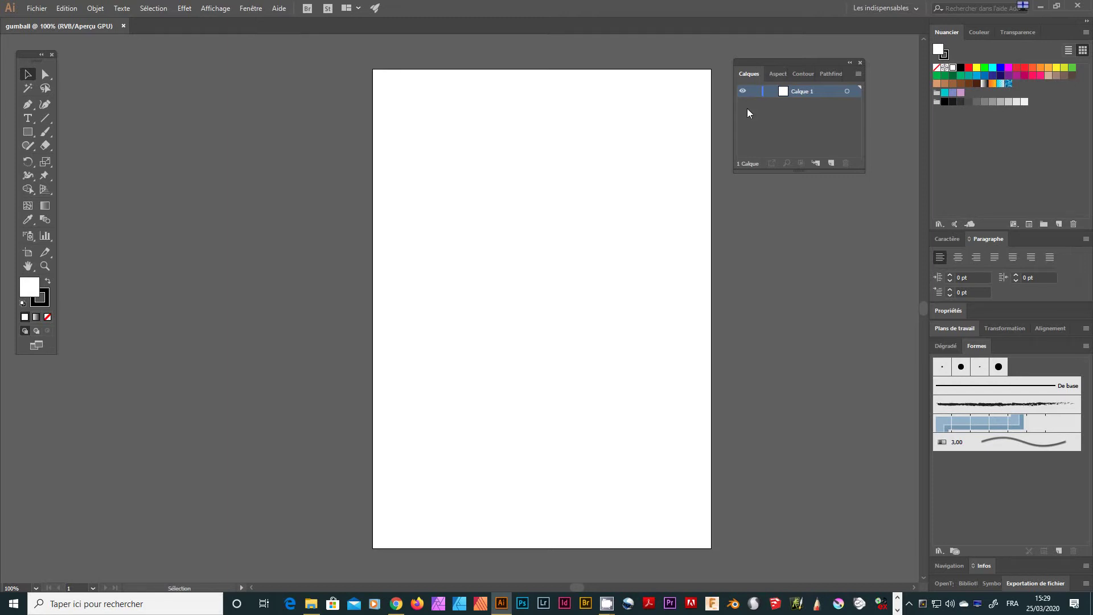
{"action": "left_click", "coordinate": [39, 8]}
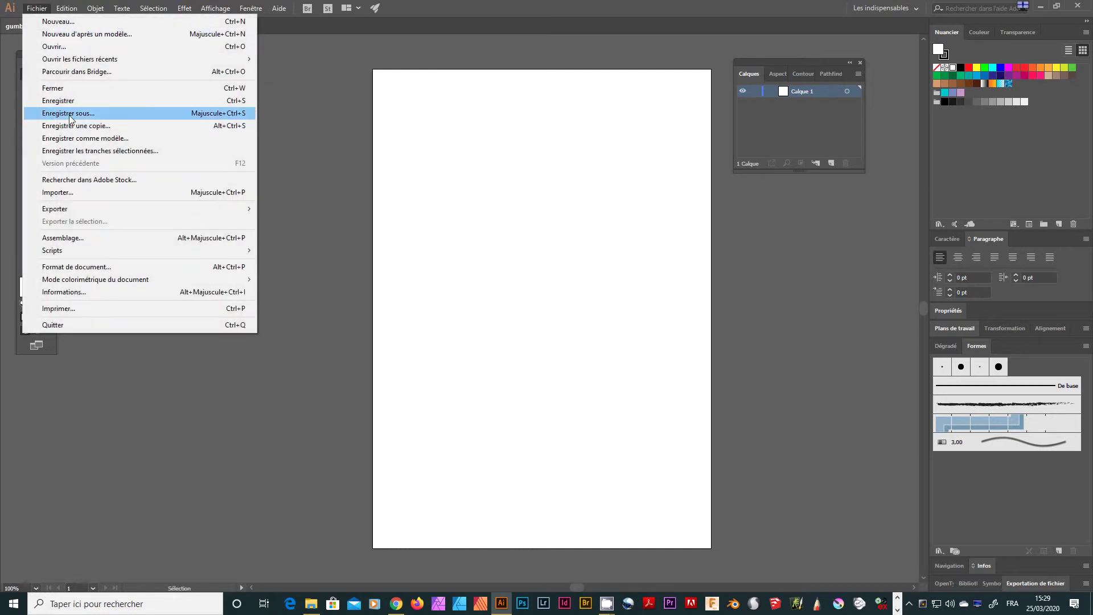
{"action": "left_click", "coordinate": [73, 196]}
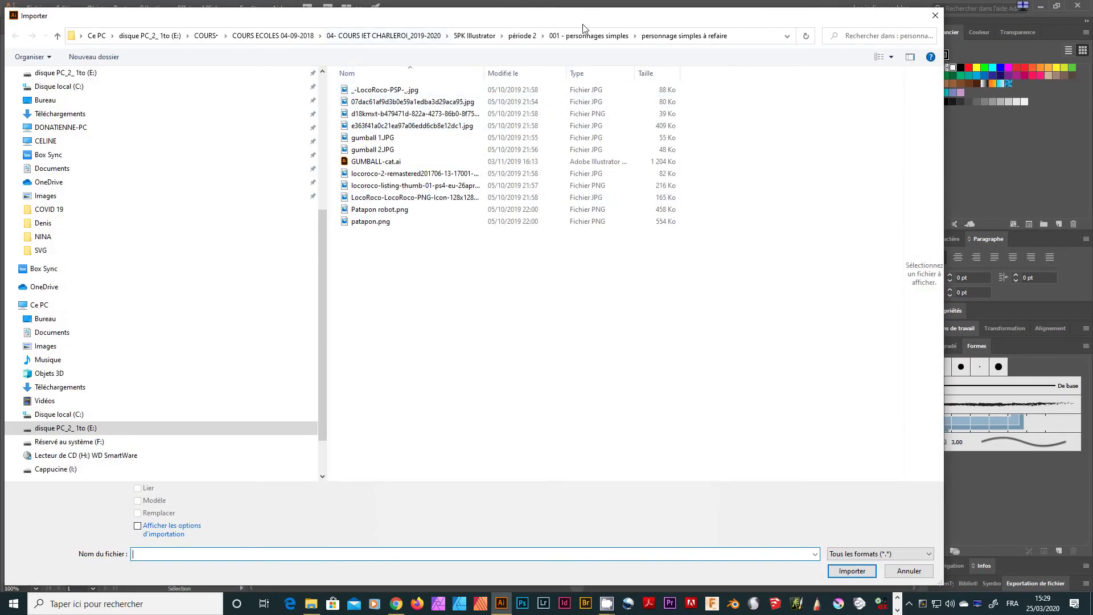
{"action": "left_click", "coordinate": [378, 152]}
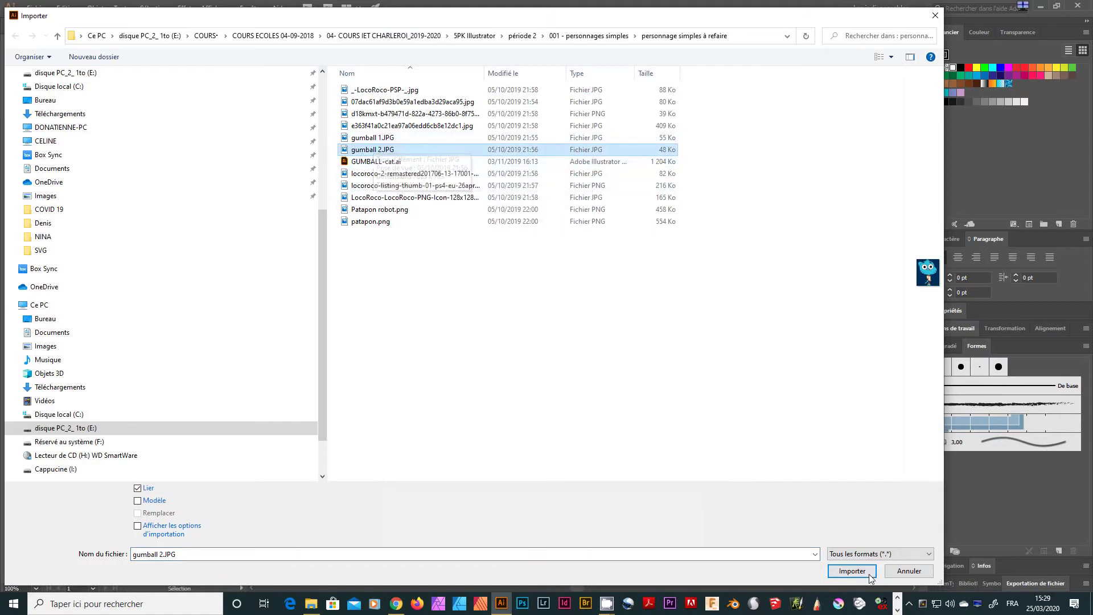
{"action": "left_click", "coordinate": [852, 571]}
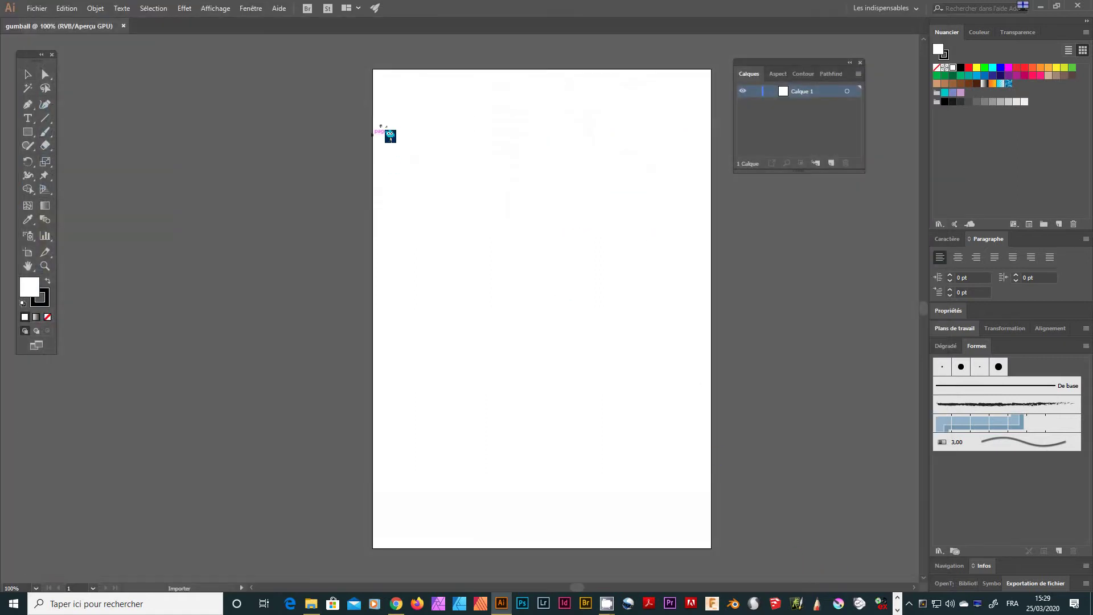
{"action": "left_click", "coordinate": [419, 138]}
{"action": "left_click_drag", "start_coordinate": [585, 183], "coordinate": [564, 169]}
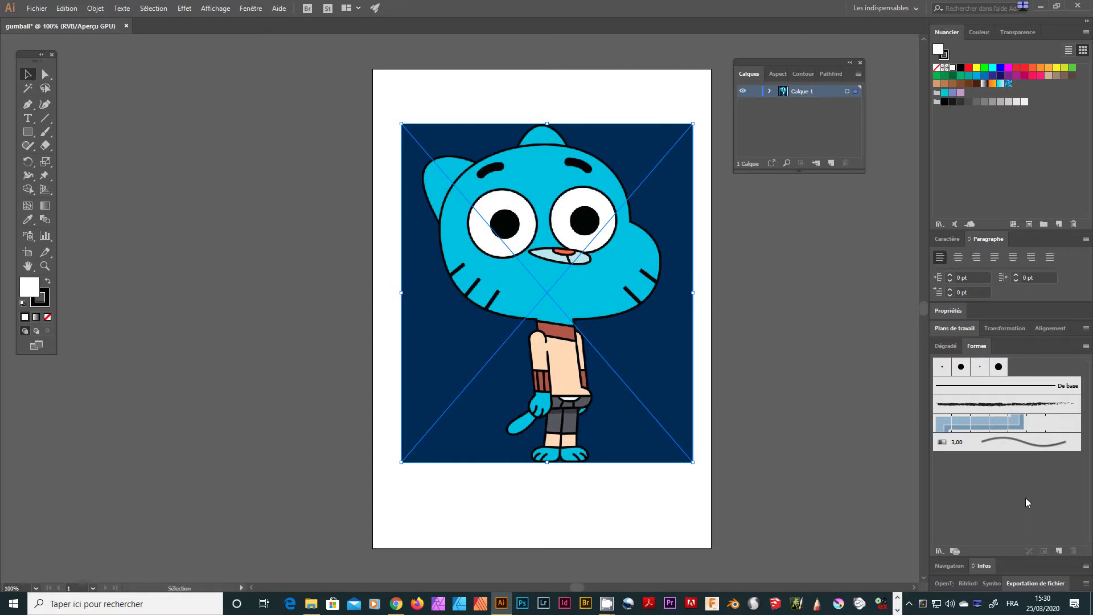
{"action": "left_click", "coordinate": [956, 311]}
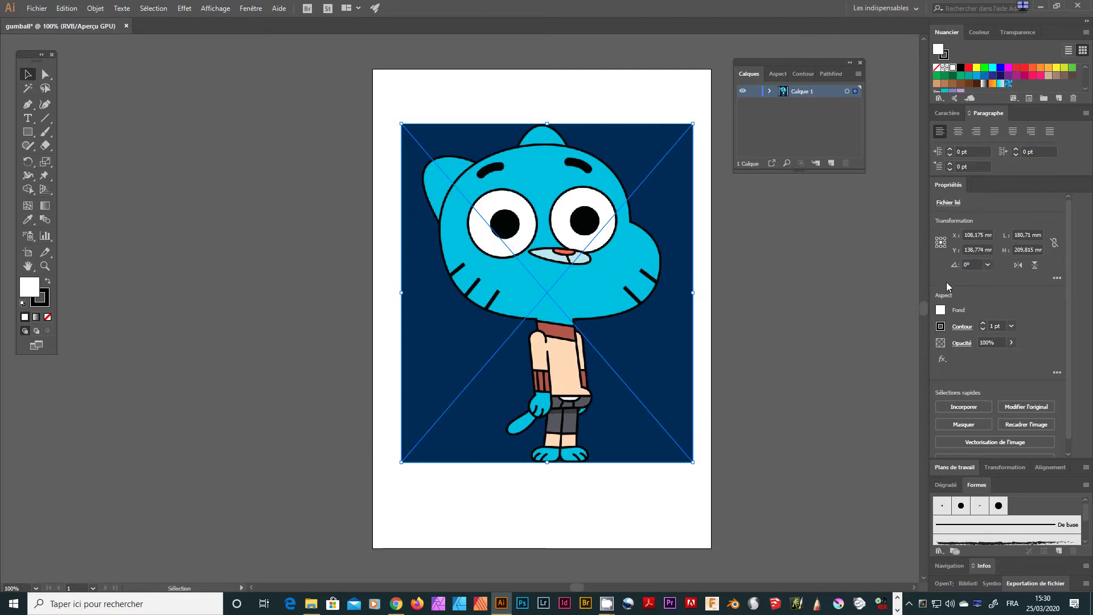
{"action": "left_click", "coordinate": [977, 406]}
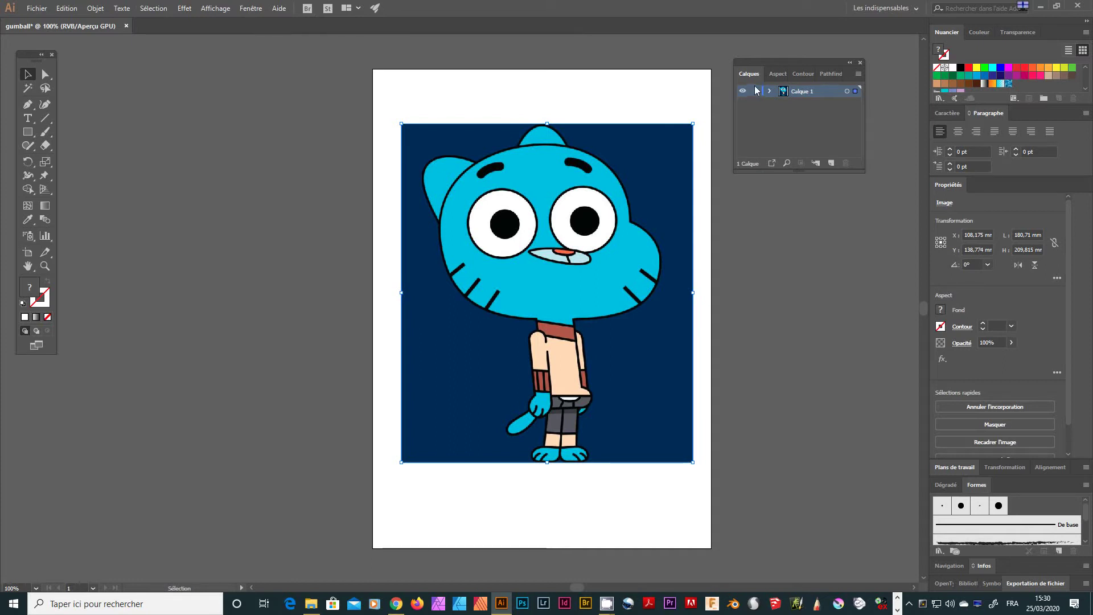
Step: Turn the image's layer into a template layer named modele, with images dimmed to 50%
{"action": "left_click_drag", "start_coordinate": [749, 69], "coordinate": [758, 127]}
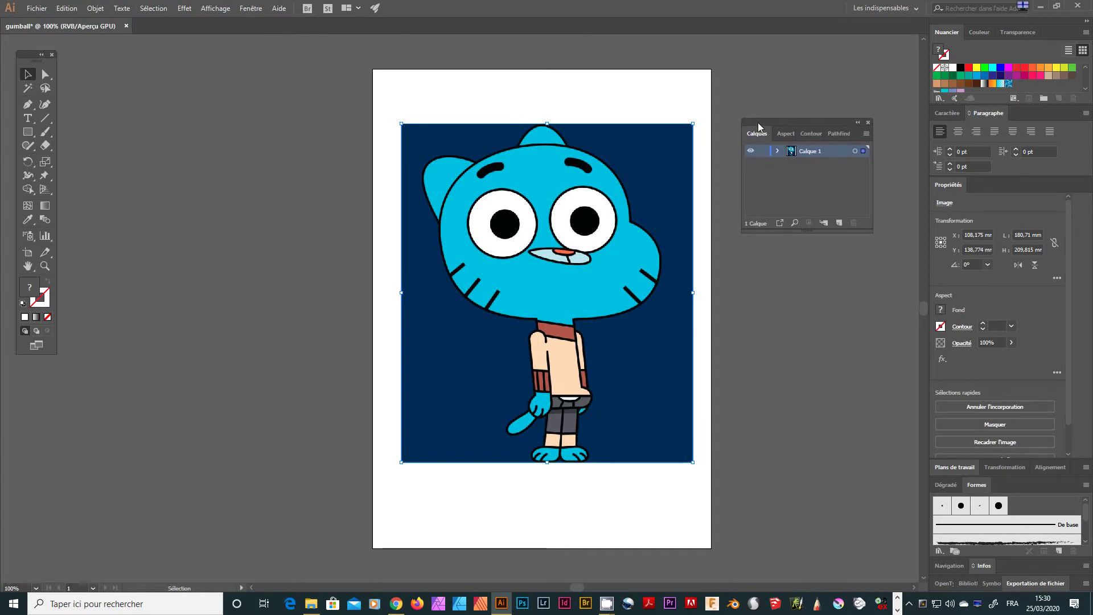
{"action": "double_click", "coordinate": [791, 152]}
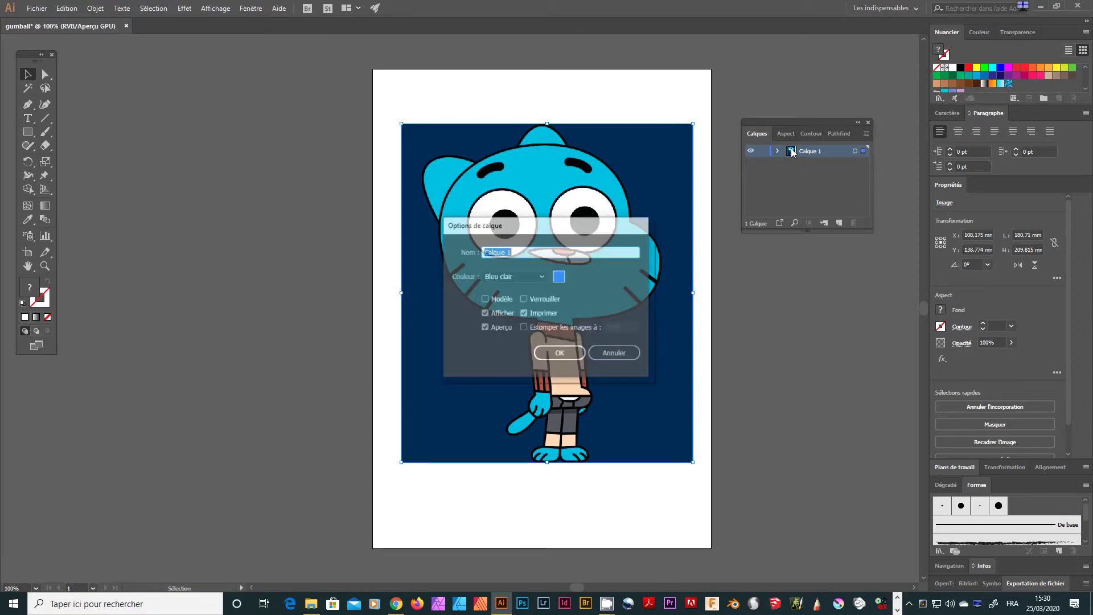
{"action": "left_click", "coordinate": [499, 300]}
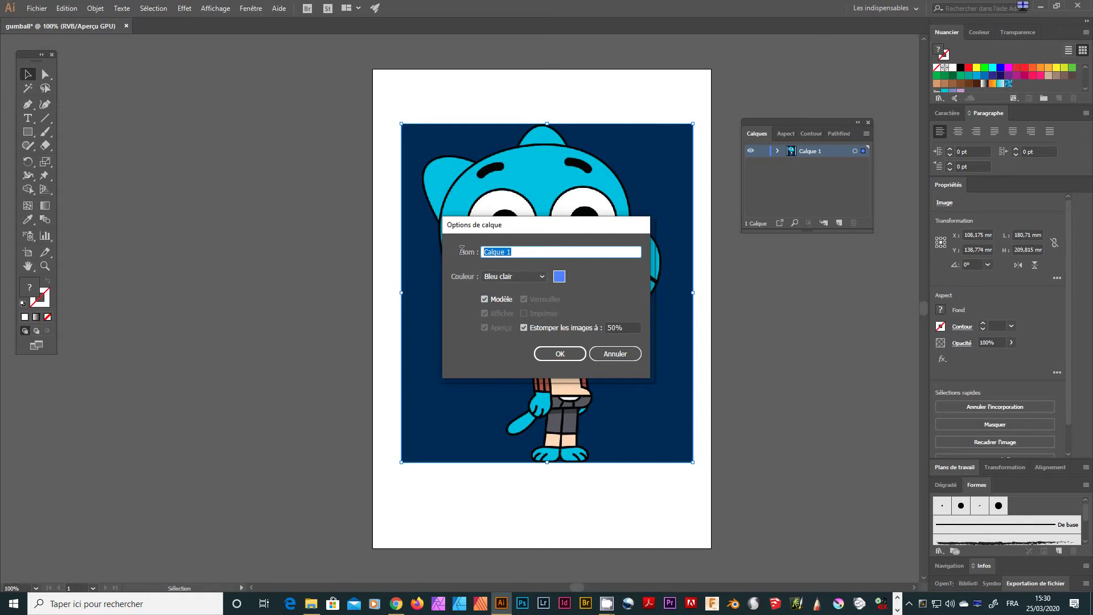
{"action": "type", "text": "modele"}
{"action": "left_click", "coordinate": [560, 352]}
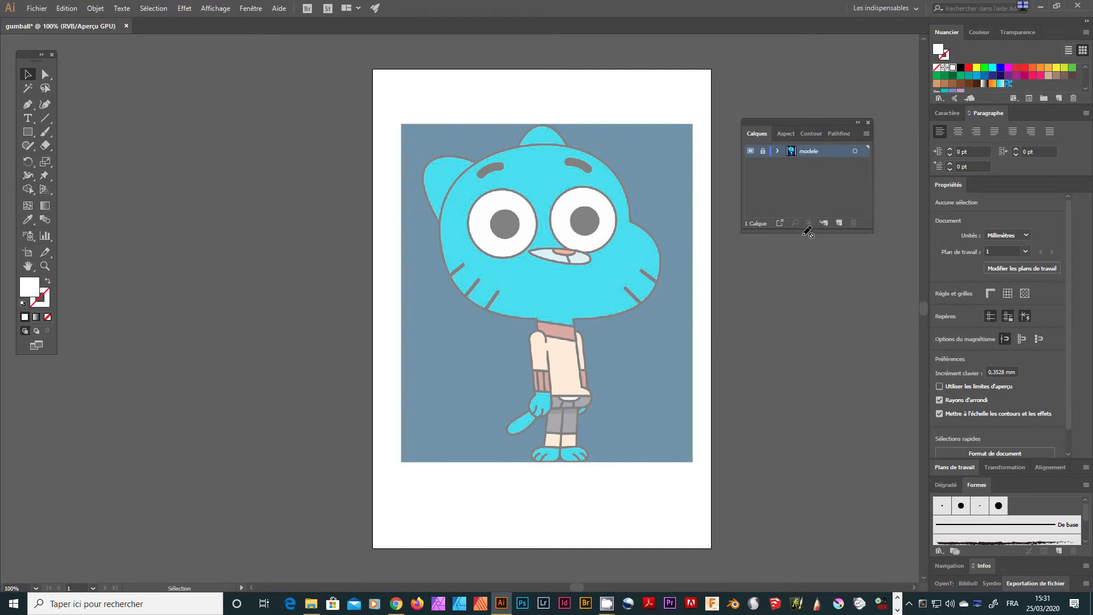
Step: Add a new layer above the modele layer and name it tete
{"action": "left_click", "coordinate": [839, 223]}
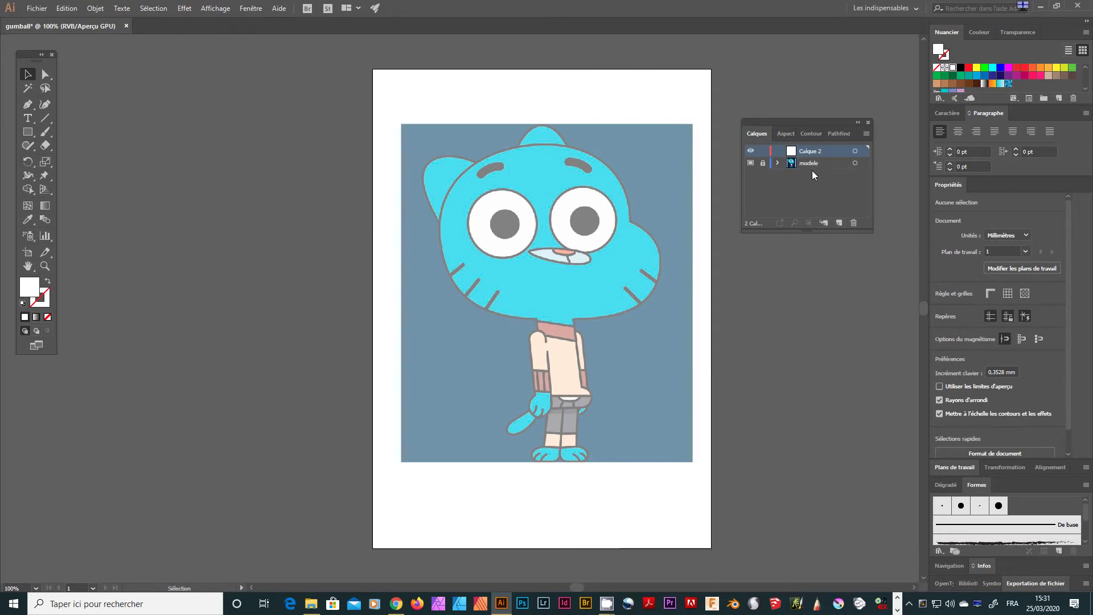
{"action": "double_click", "coordinate": [810, 152]}
{"action": "type", "text": "tete"}
{"action": "key", "text": "Return"}
Step: Draw an ellipse about 120 x 103 mm over the character's head with the Ellipse tool
{"action": "left_click", "coordinate": [29, 132]}
{"action": "left_click_drag", "start_coordinate": [28, 132], "coordinate": [77, 160]}
{"action": "left_click_drag", "start_coordinate": [426, 159], "coordinate": [616, 317]}
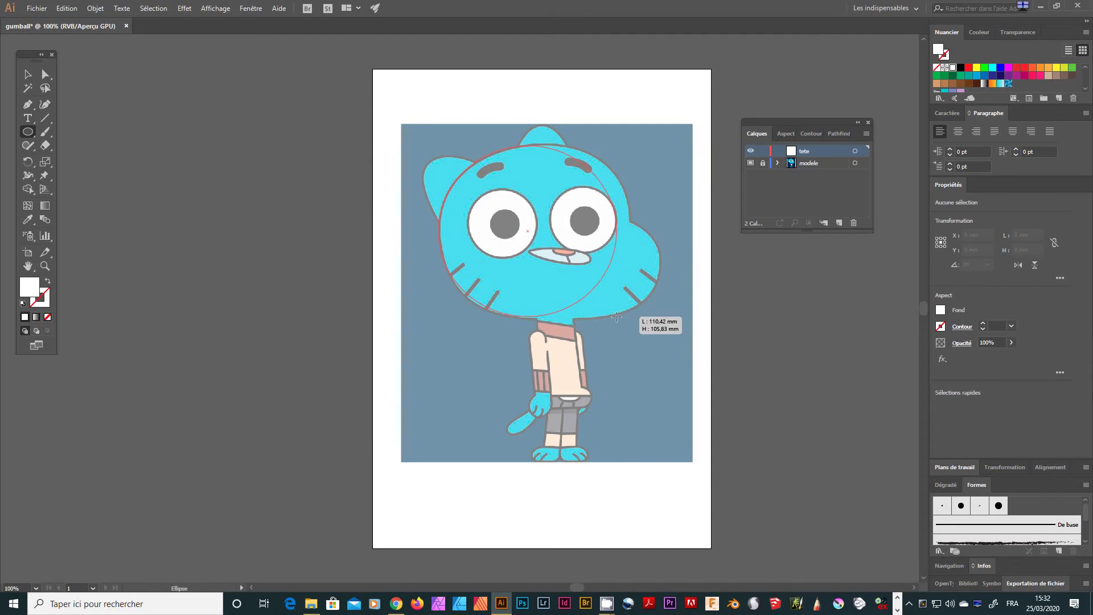
{"action": "mouse_move", "coordinate": [617, 316]}
{"action": "left_mouse_down"}
{"action": "mouse_move", "coordinate": [654, 322]}
{"action": "mouse_move", "coordinate": [630, 308]}
{"action": "mouse_move", "coordinate": [620, 317]}
{"action": "mouse_move", "coordinate": [632, 313]}
{"action": "left_mouse_up"}
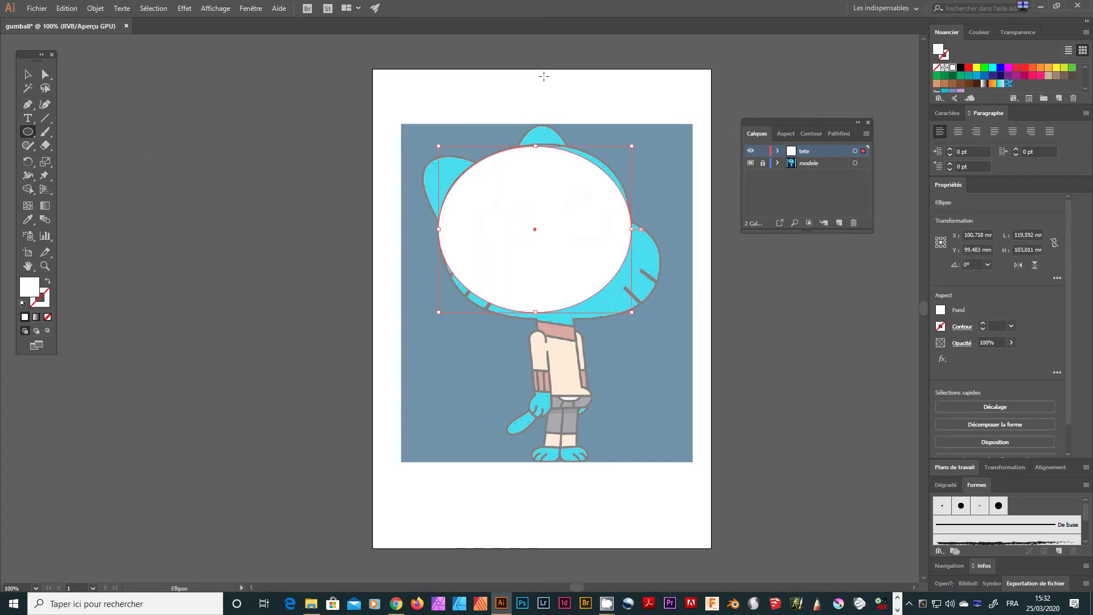
Step: Swap the head ellipse's fill and stroke to give a white outline without fill, and set its stroke weight to 2 pt
{"action": "left_click", "coordinate": [46, 283]}
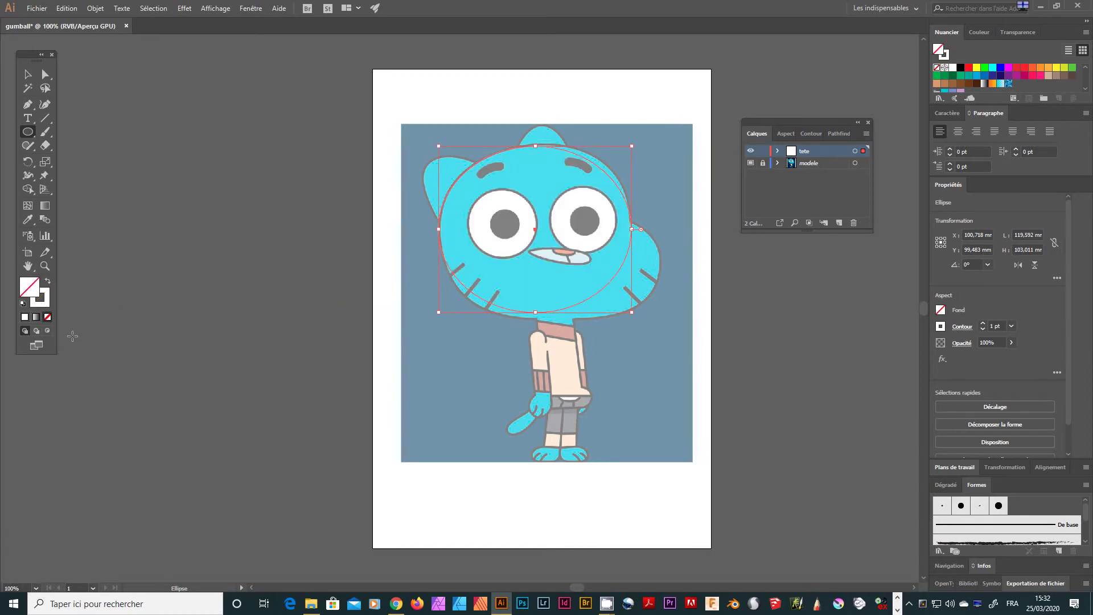
{"action": "left_click", "coordinate": [47, 304]}
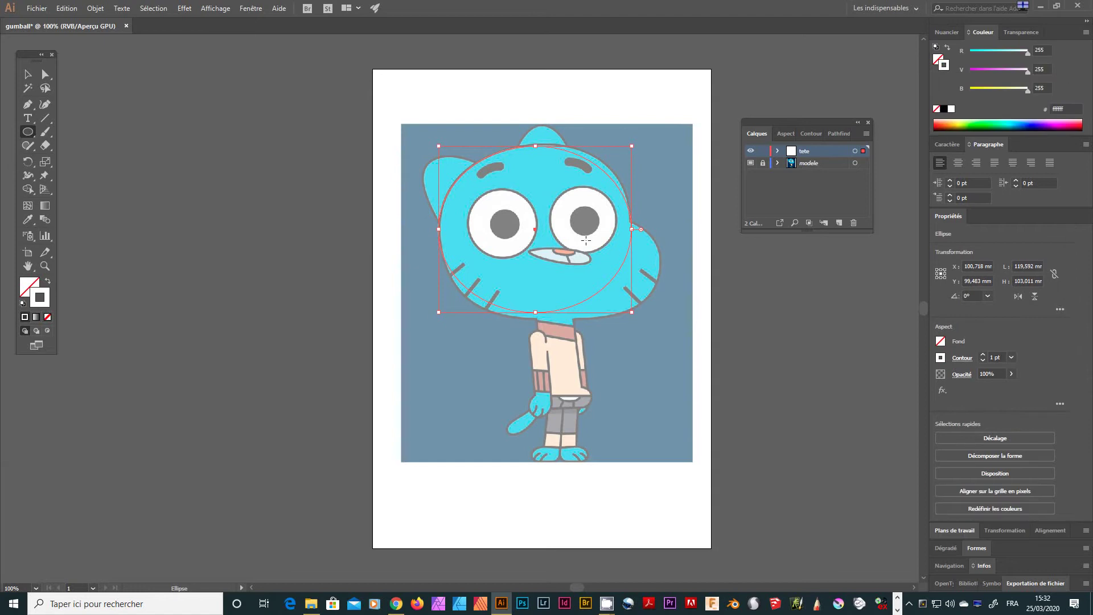
{"action": "left_click", "coordinate": [28, 74]}
{"action": "left_click", "coordinate": [983, 354]}
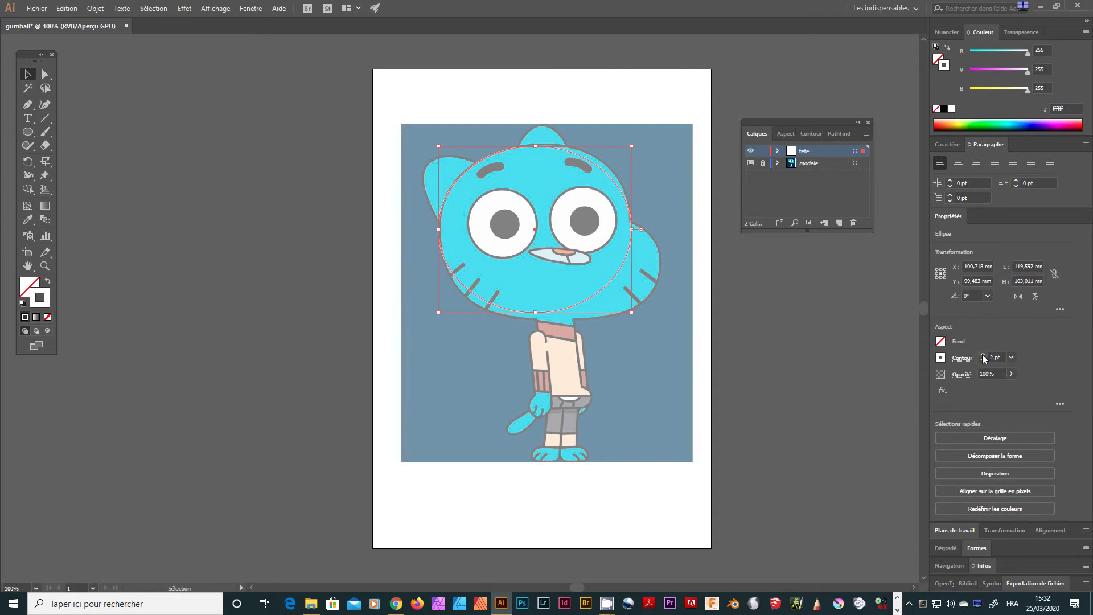
{"action": "left_click", "coordinate": [810, 134]}
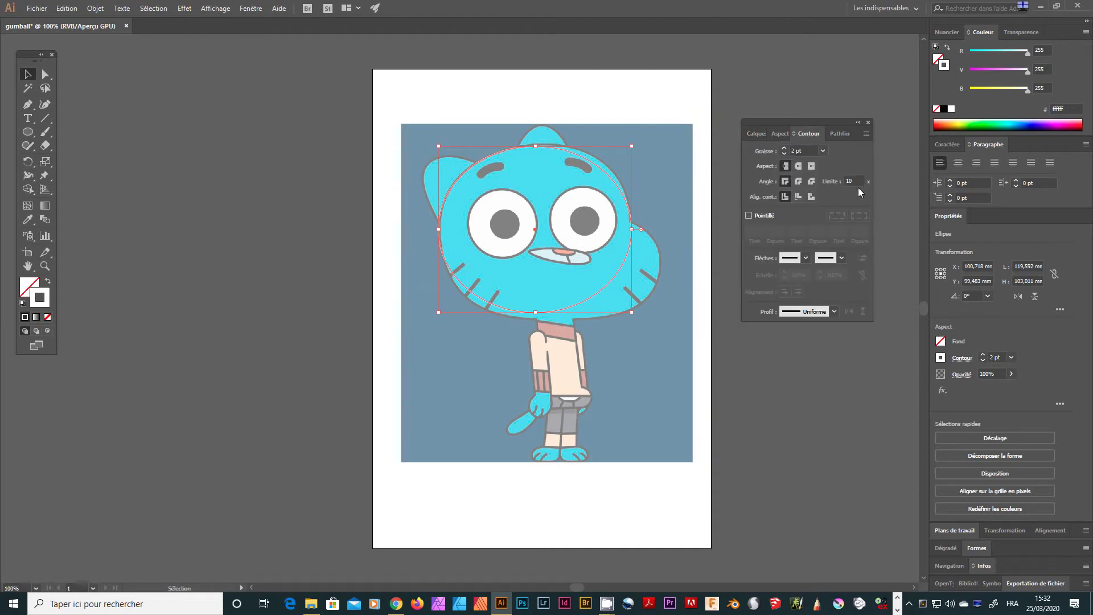
{"action": "left_click", "coordinate": [253, 7]}
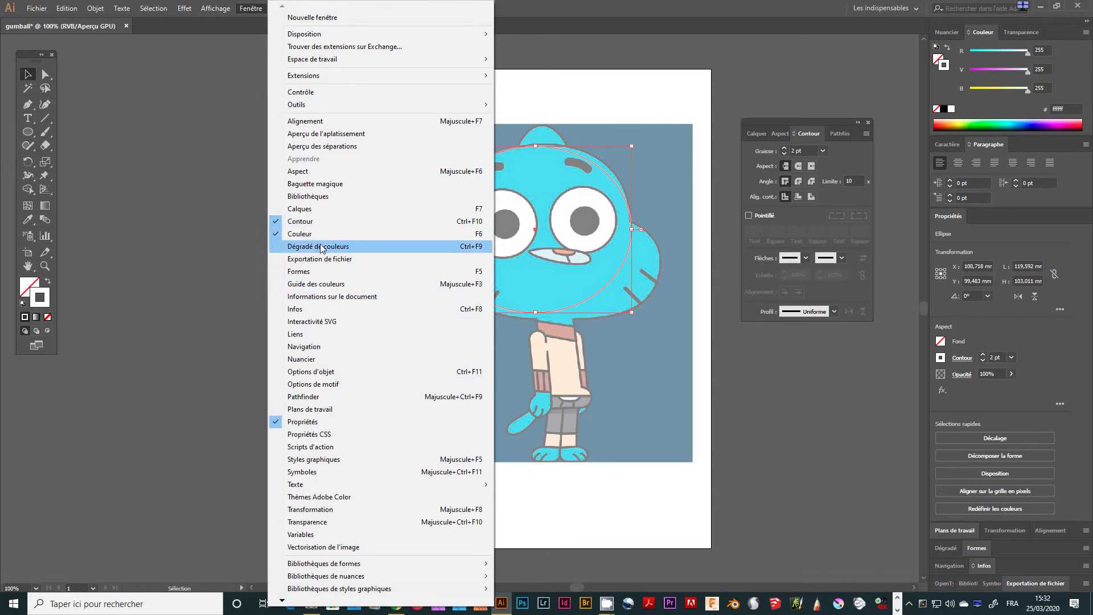
{"action": "left_click", "coordinate": [603, 78]}
{"action": "left_click", "coordinate": [606, 101]}
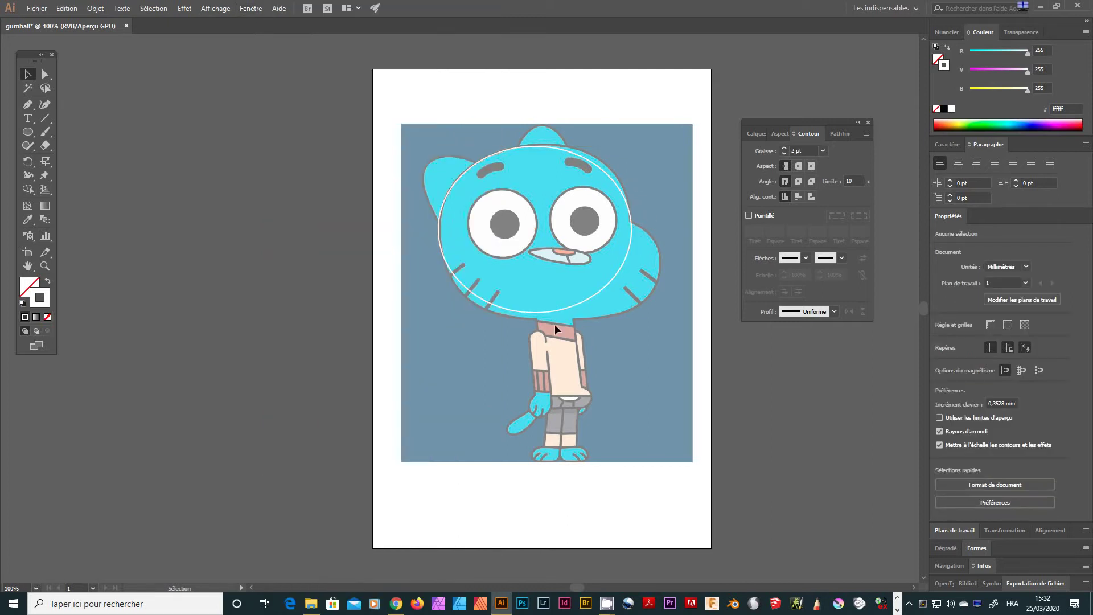
Step: Bring the layers list into view and move it clear of the enlarged head
{"action": "key", "text": "ctrl+plus"}
{"action": "key", "text": "ctrl+plus"}
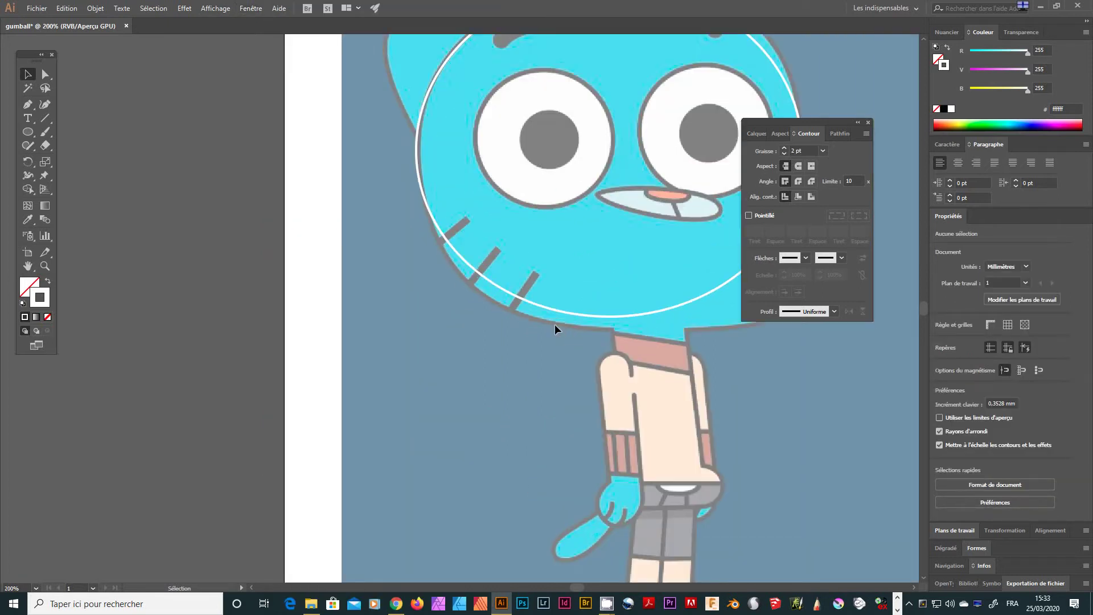
{"action": "key", "text": "space"}
{"action": "left_click_drag", "start_coordinate": [673, 150], "coordinate": [473, 280]}
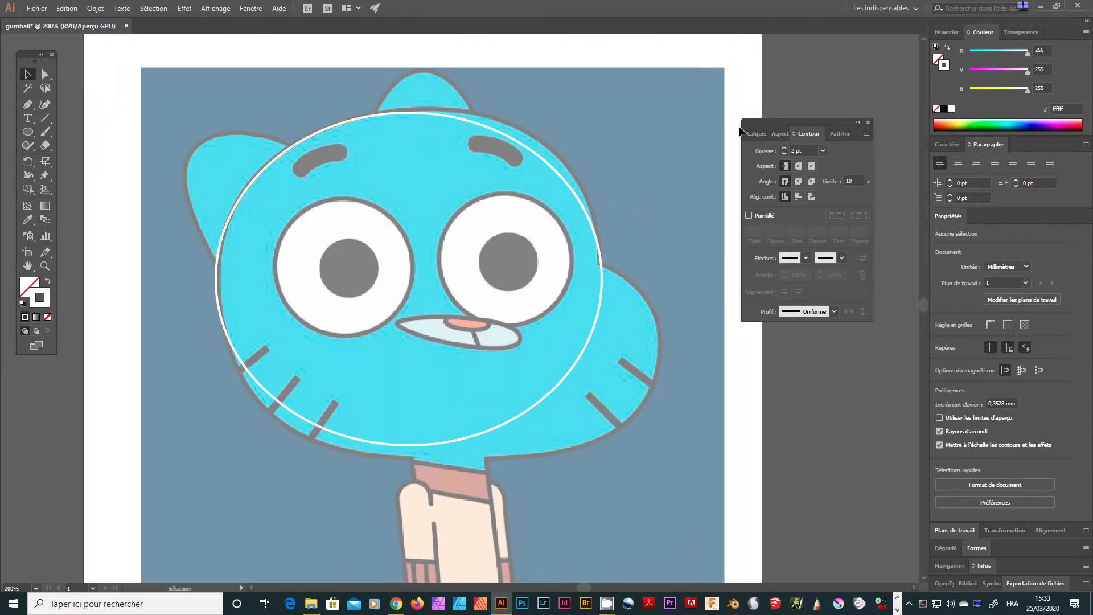
{"action": "left_click", "coordinate": [757, 132]}
{"action": "left_click_drag", "start_coordinate": [768, 122], "coordinate": [802, 70]}
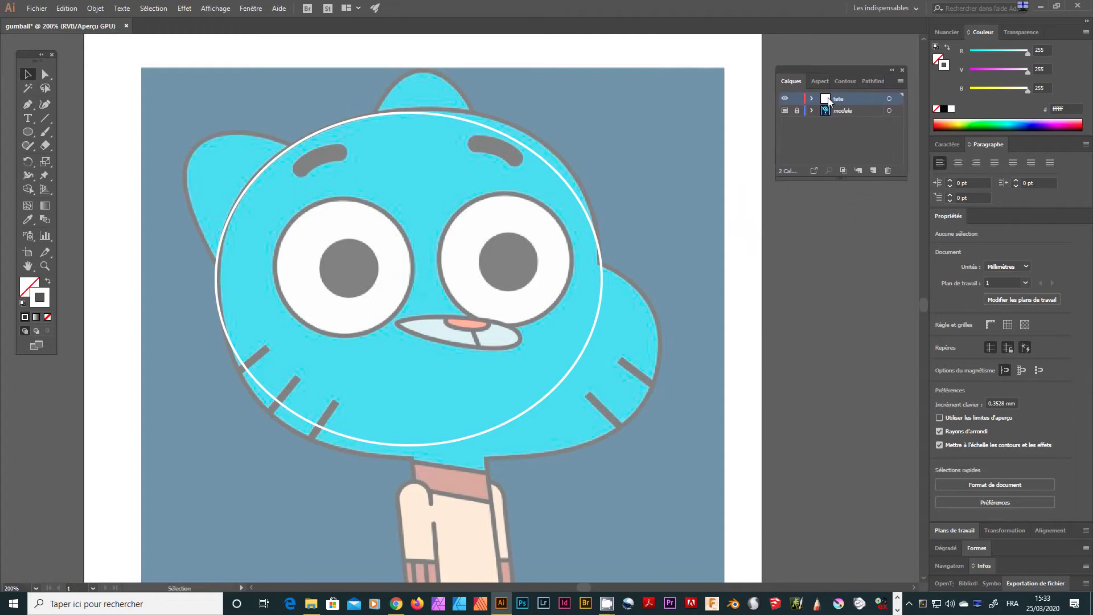
Step: Move the whole head ellipse up by about 4.4 mm with the Direct Selection tool
{"action": "left_click", "coordinate": [364, 119]}
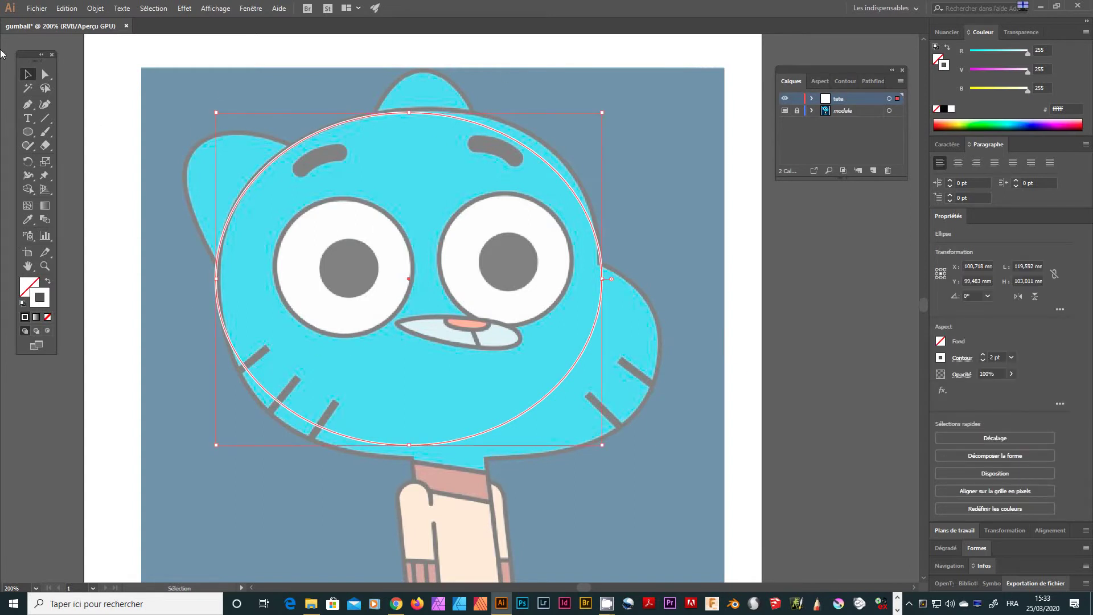
{"action": "left_click", "coordinate": [46, 76]}
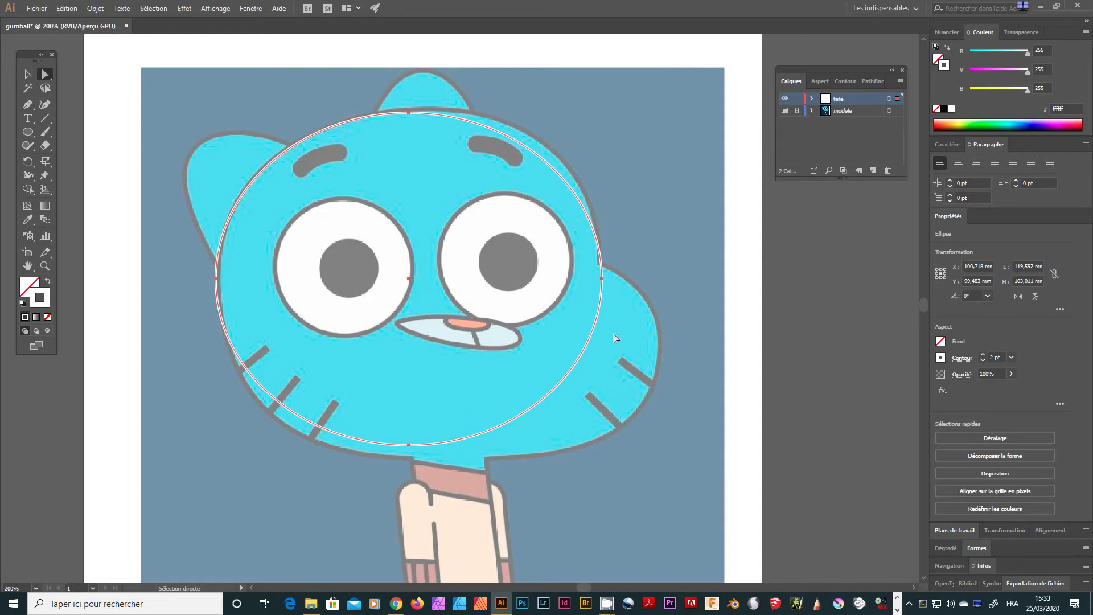
{"action": "left_click_drag", "start_coordinate": [602, 284], "coordinate": [598, 271]}
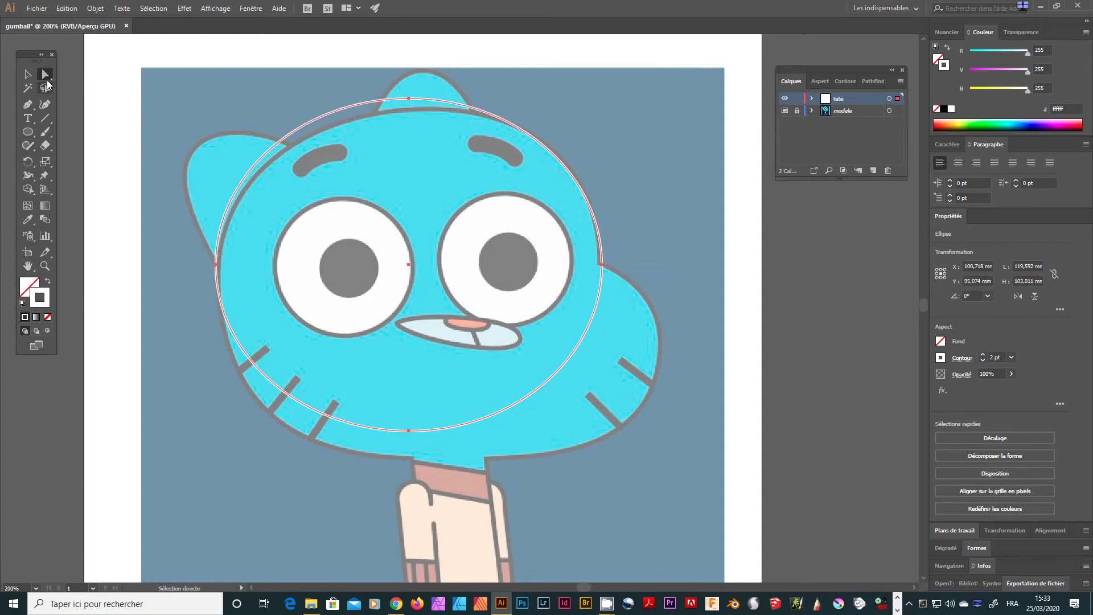
Step: Move the head ellipse's top anchor to about X 103, Y 47 mm and its left anchor to about X 43, Y 104 mm, along the head outline
{"action": "left_click", "coordinate": [49, 78]}
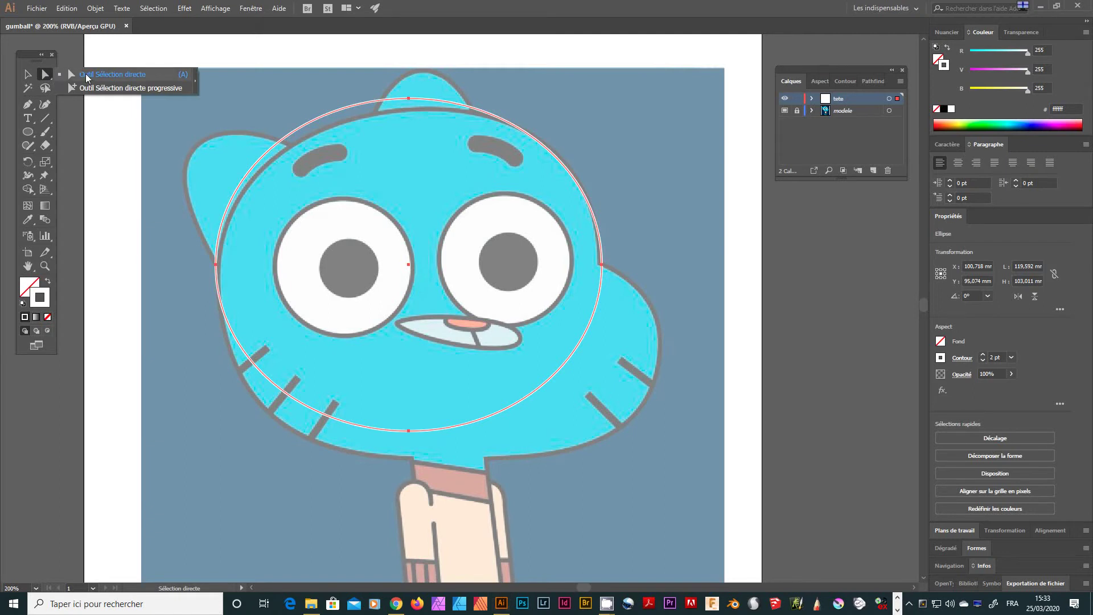
{"action": "left_click", "coordinate": [86, 78]}
{"action": "left_click", "coordinate": [234, 105]}
{"action": "left_click_drag", "start_coordinate": [382, 101], "coordinate": [411, 107]}
{"action": "left_click_drag", "start_coordinate": [216, 265], "coordinate": [221, 300]}
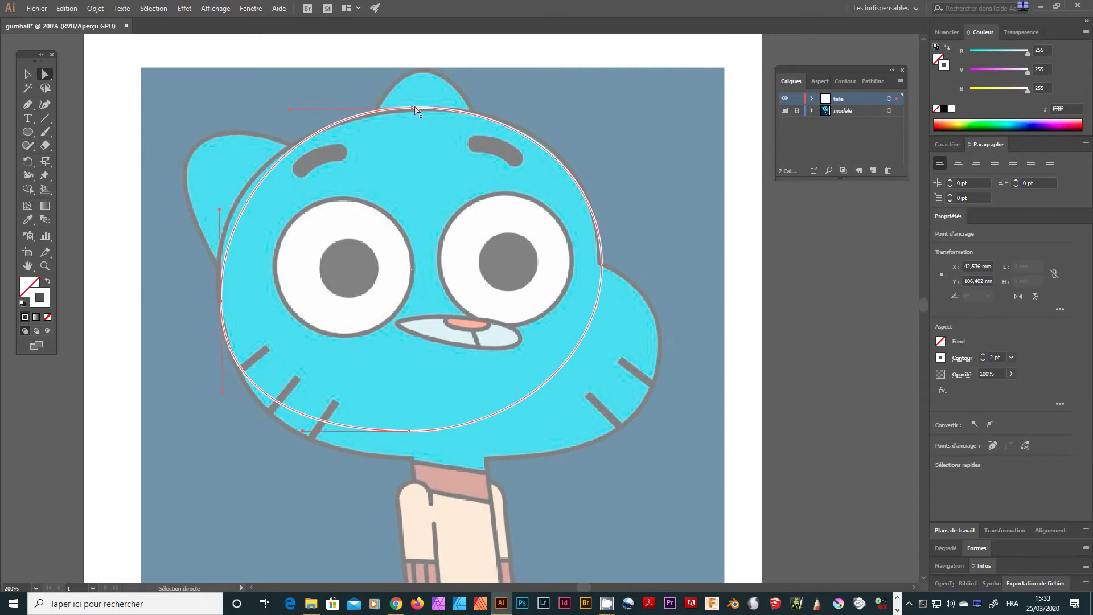
{"action": "left_click_drag", "start_coordinate": [412, 107], "coordinate": [416, 109]}
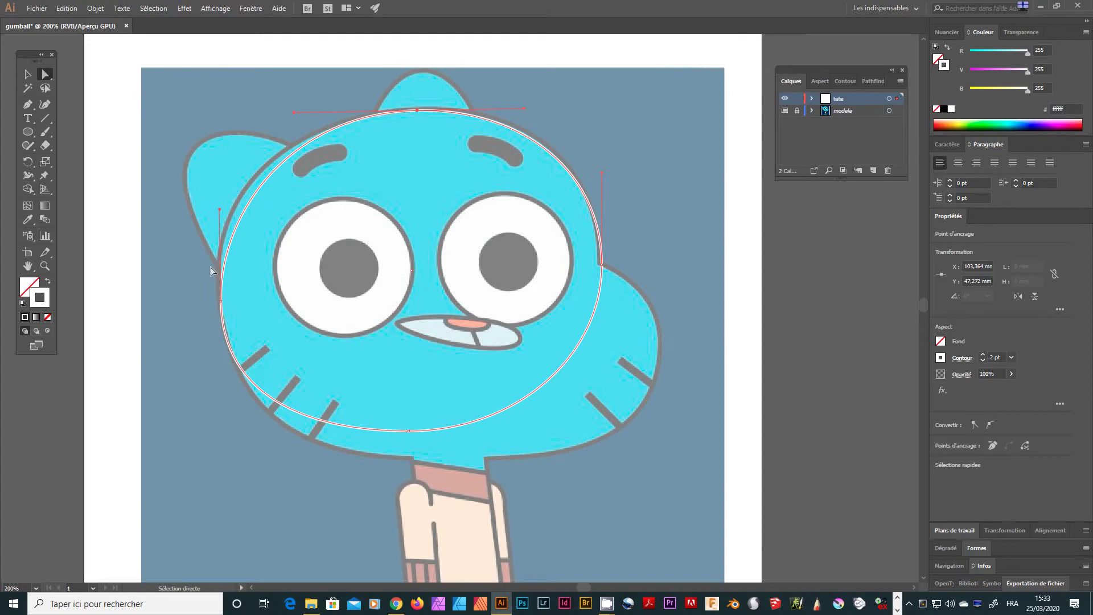
{"action": "left_click", "coordinate": [221, 301]}
{"action": "left_click_drag", "start_coordinate": [220, 301], "coordinate": [220, 292]}
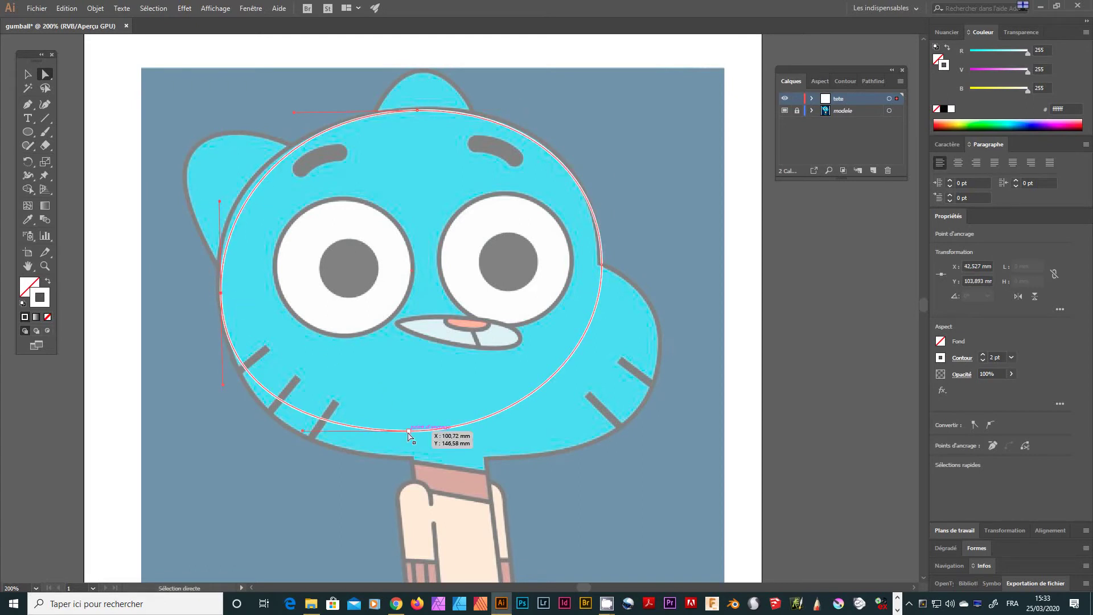
Step: Tilt the top anchor's left handle so the ellipse follows the head's upper-left curve between the two ears
{"action": "left_click", "coordinate": [417, 111]}
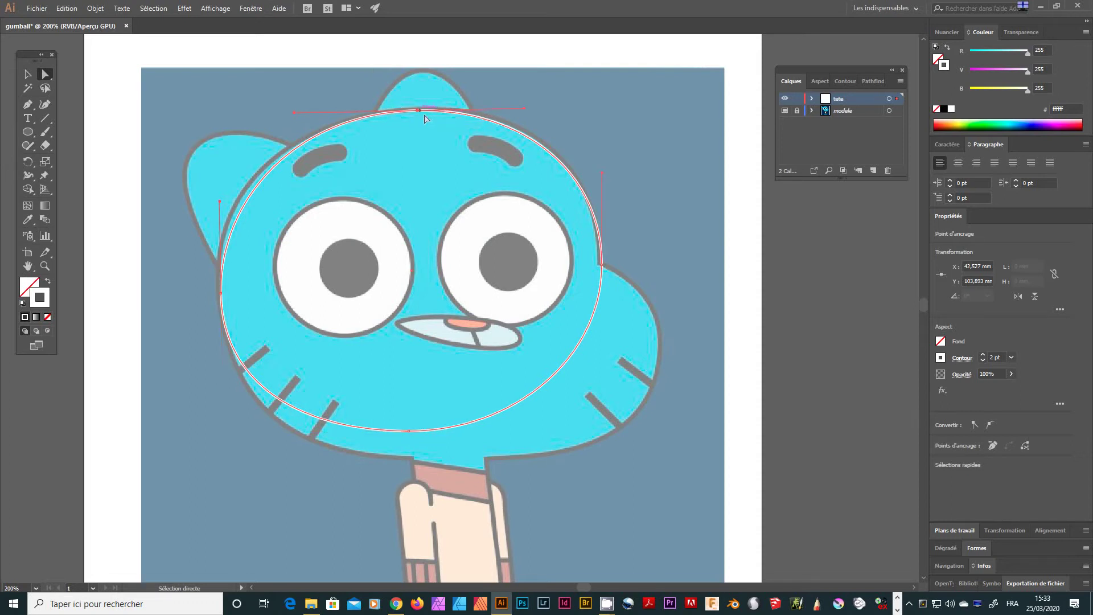
{"action": "left_click_drag", "start_coordinate": [470, 135], "coordinate": [503, 236]}
{"action": "key", "text": "ctrl+plus"}
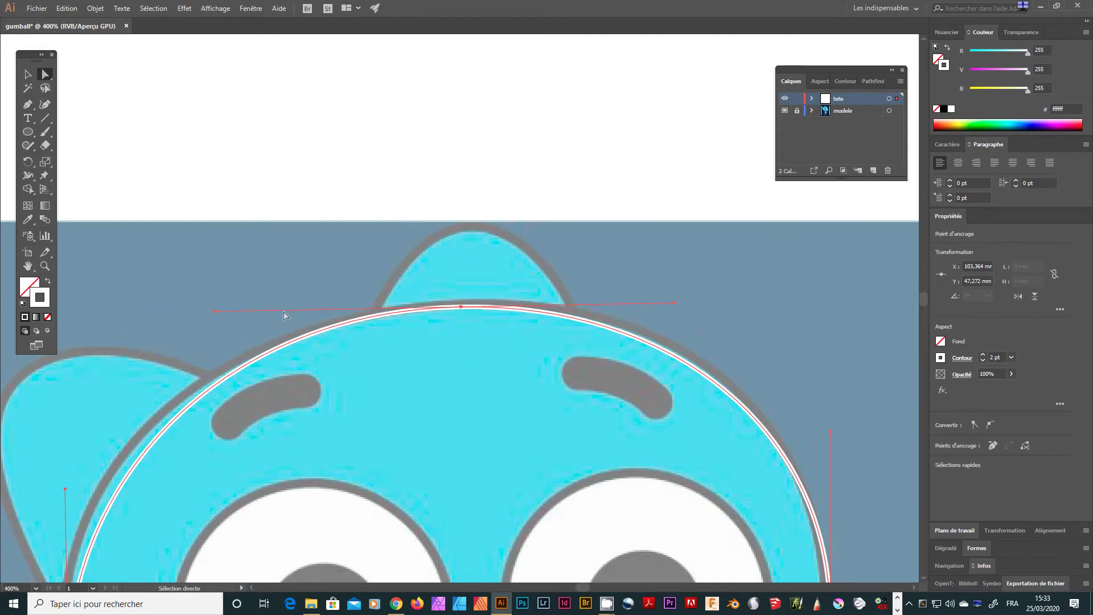
{"action": "left_click_drag", "start_coordinate": [367, 428], "coordinate": [478, 326]}
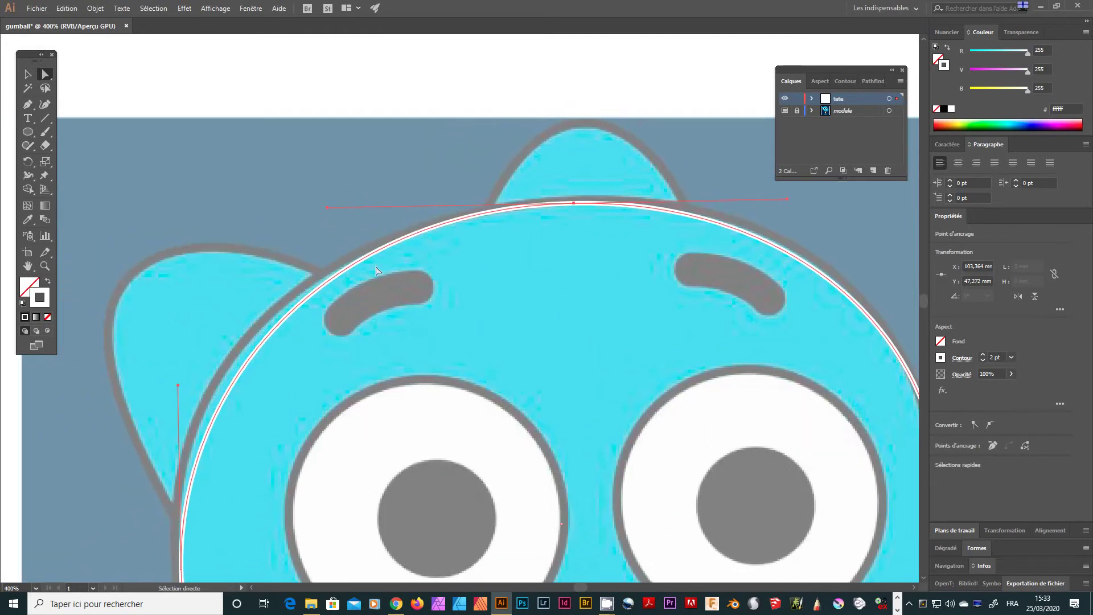
{"action": "left_click_drag", "start_coordinate": [326, 209], "coordinate": [222, 263]}
{"action": "left_click_drag", "start_coordinate": [623, 352], "coordinate": [600, 325]}
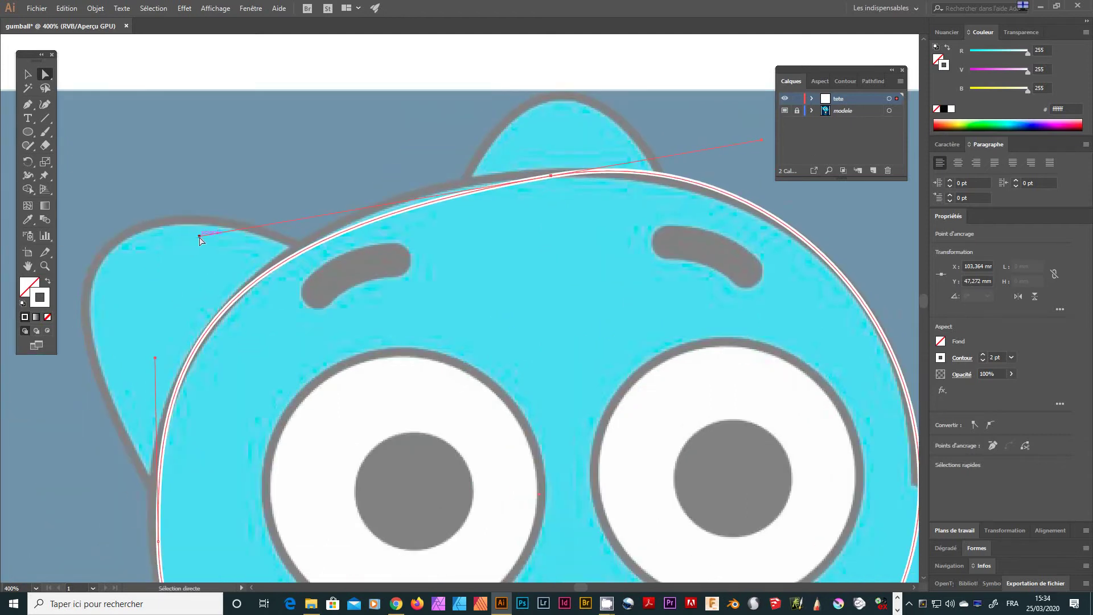
{"action": "left_click_drag", "start_coordinate": [199, 235], "coordinate": [239, 198]}
Step: Move the right anchor to where the cheek meets the head, at about X 159, Y 95 mm, and extend the top anchor's right handle
{"action": "left_click_drag", "start_coordinate": [706, 341], "coordinate": [321, 250]}
{"action": "left_click_drag", "start_coordinate": [535, 392], "coordinate": [526, 398]}
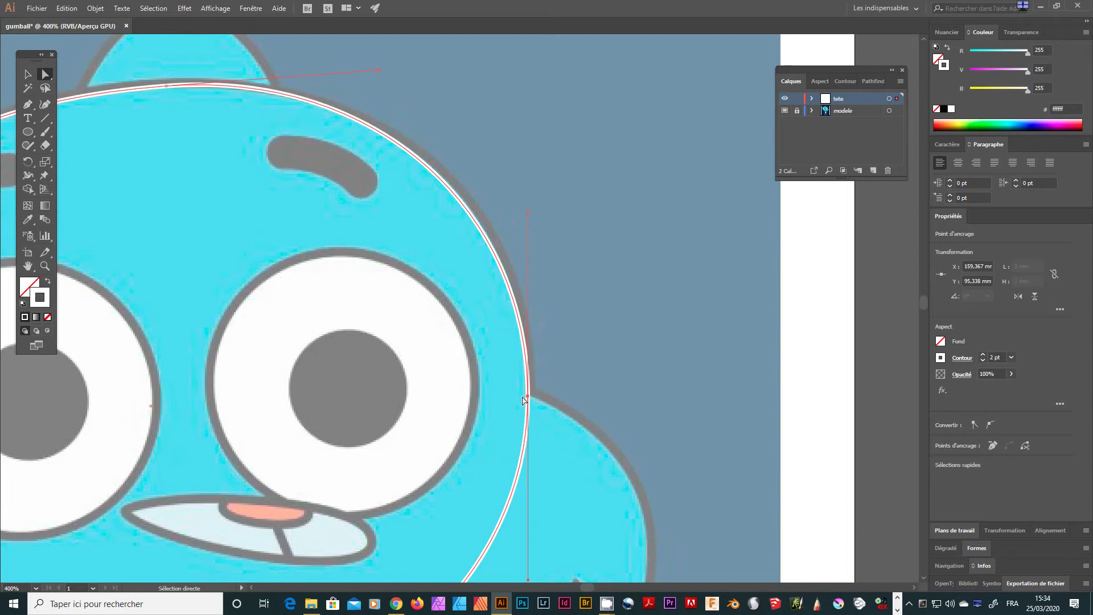
{"action": "left_click_drag", "start_coordinate": [367, 376], "coordinate": [499, 398]}
{"action": "left_click_drag", "start_coordinate": [512, 91], "coordinate": [549, 94]}
Step: Shift the left anchor outward, lower the bottom anchor to the neck's left edge at about Y 155 mm, and tilt its left handle along the chin
{"action": "left_click_drag", "start_coordinate": [304, 251], "coordinate": [498, 146]}
{"action": "left_click_drag", "start_coordinate": [255, 421], "coordinate": [290, 318]}
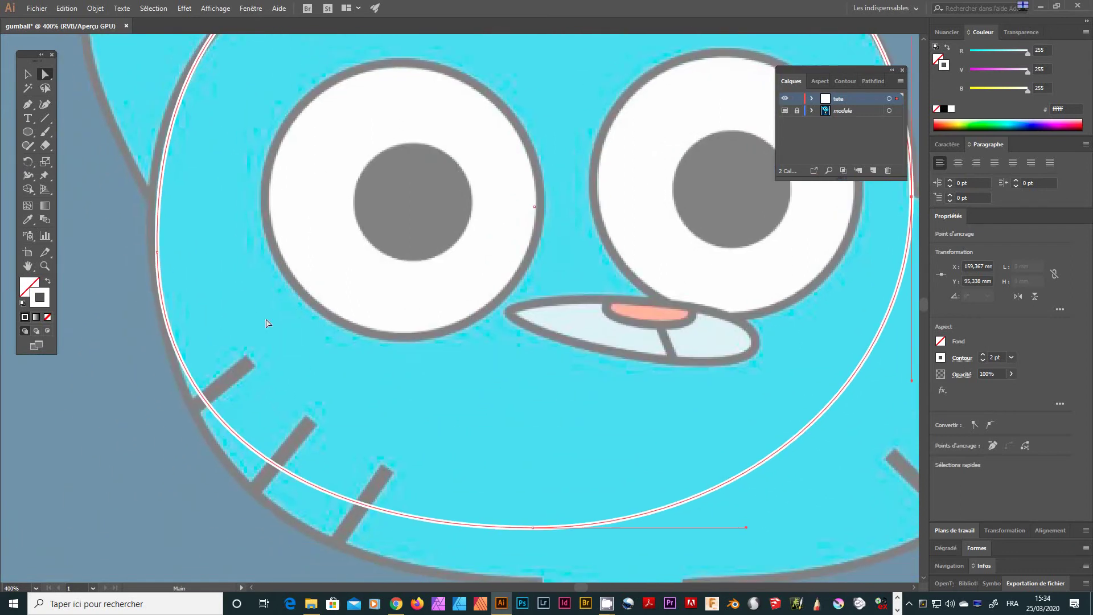
{"action": "left_click_drag", "start_coordinate": [160, 252], "coordinate": [149, 252]}
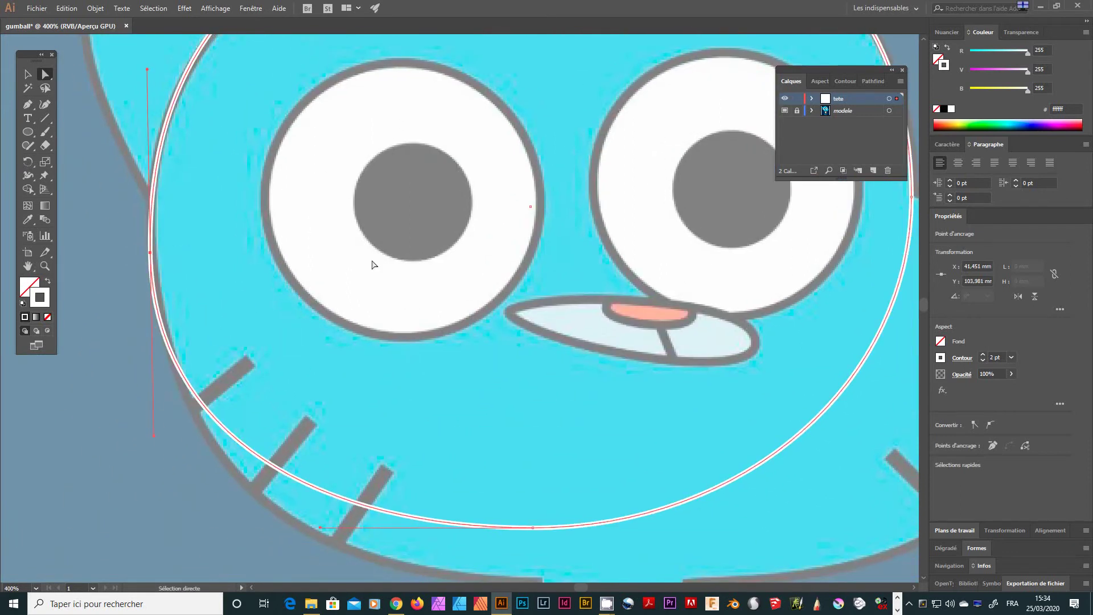
{"action": "left_click_drag", "start_coordinate": [663, 406], "coordinate": [491, 265]}
{"action": "left_click_drag", "start_coordinate": [356, 385], "coordinate": [366, 438]}
{"action": "left_click_drag", "start_coordinate": [385, 359], "coordinate": [482, 344]}
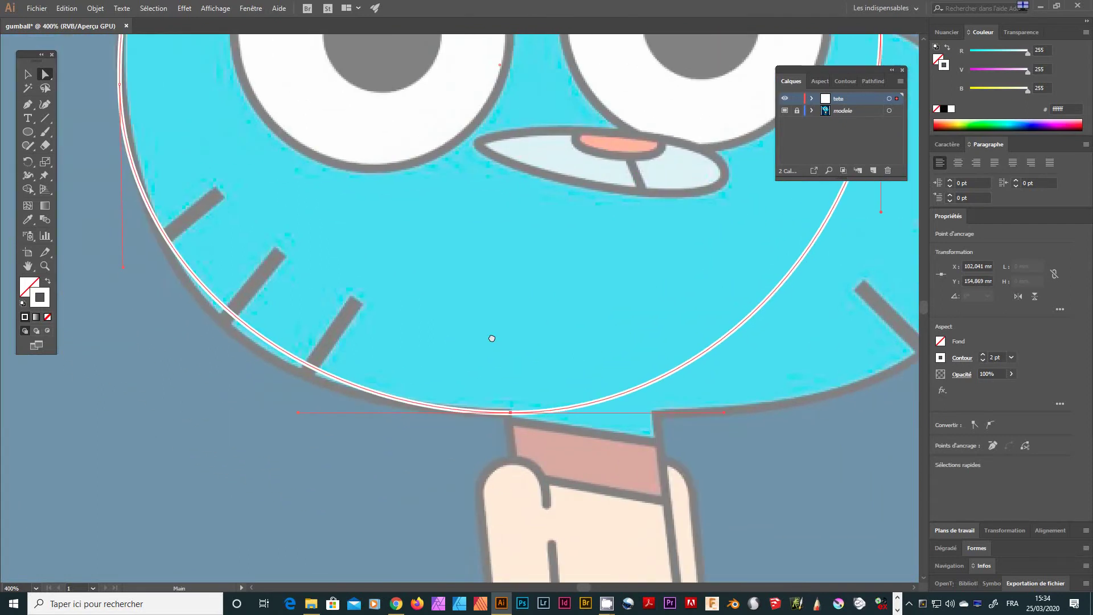
{"action": "left_click_drag", "start_coordinate": [350, 401], "coordinate": [315, 417]}
Step: Extend the right anchor's lower handle and fine-tune the bottom anchor to about X 102, Y 155 mm with a flatter handle
{"action": "left_click_drag", "start_coordinate": [591, 240], "coordinate": [255, 304]}
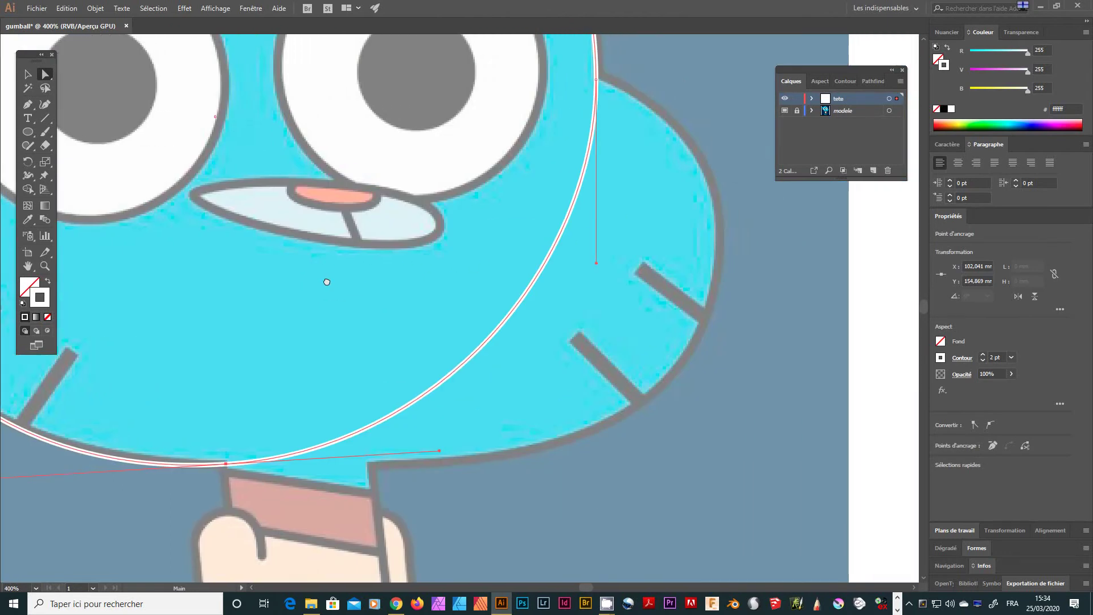
{"action": "left_click_drag", "start_coordinate": [596, 264], "coordinate": [605, 327]}
{"action": "left_click_drag", "start_coordinate": [331, 266], "coordinate": [415, 293]}
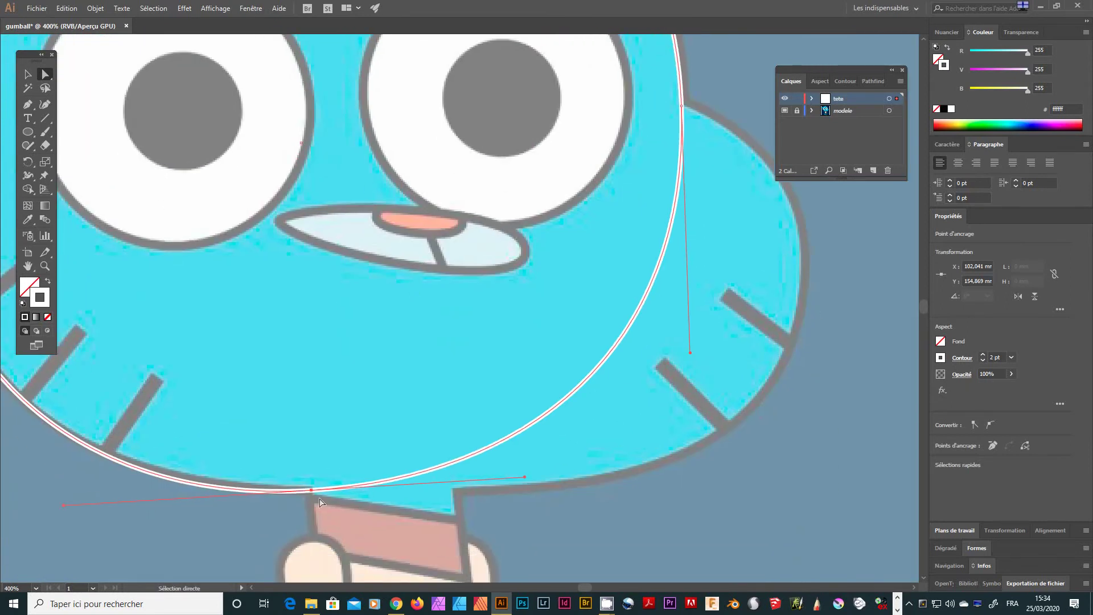
{"action": "mouse_move", "coordinate": [311, 490]}
{"action": "left_mouse_down"}
{"action": "mouse_move", "coordinate": [302, 490]}
{"action": "mouse_move", "coordinate": [313, 490]}
{"action": "left_mouse_up"}
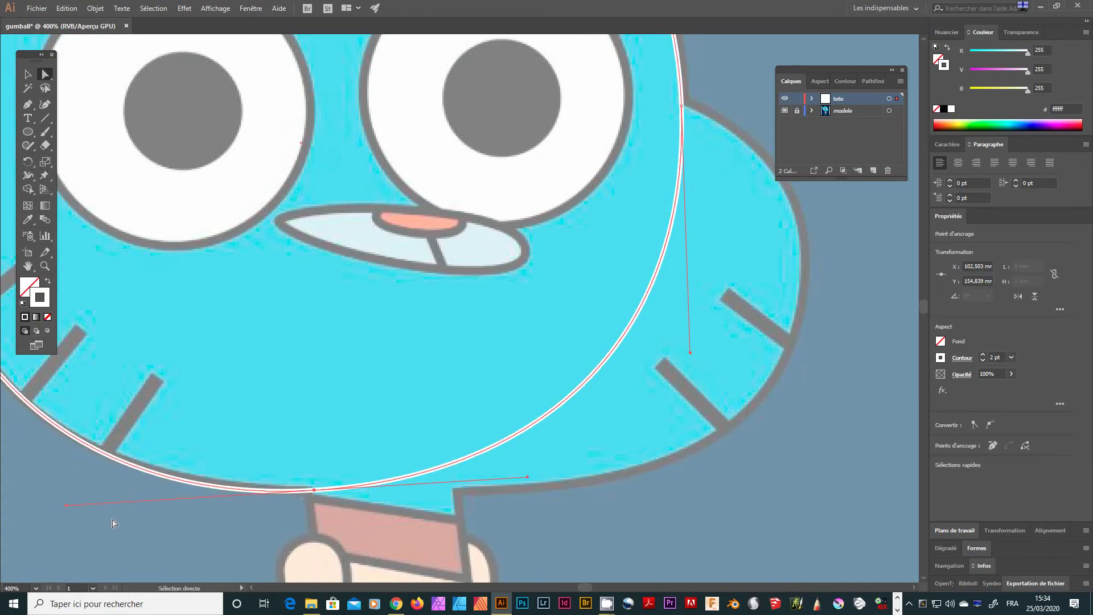
{"action": "left_click_drag", "start_coordinate": [68, 510], "coordinate": [67, 496]}
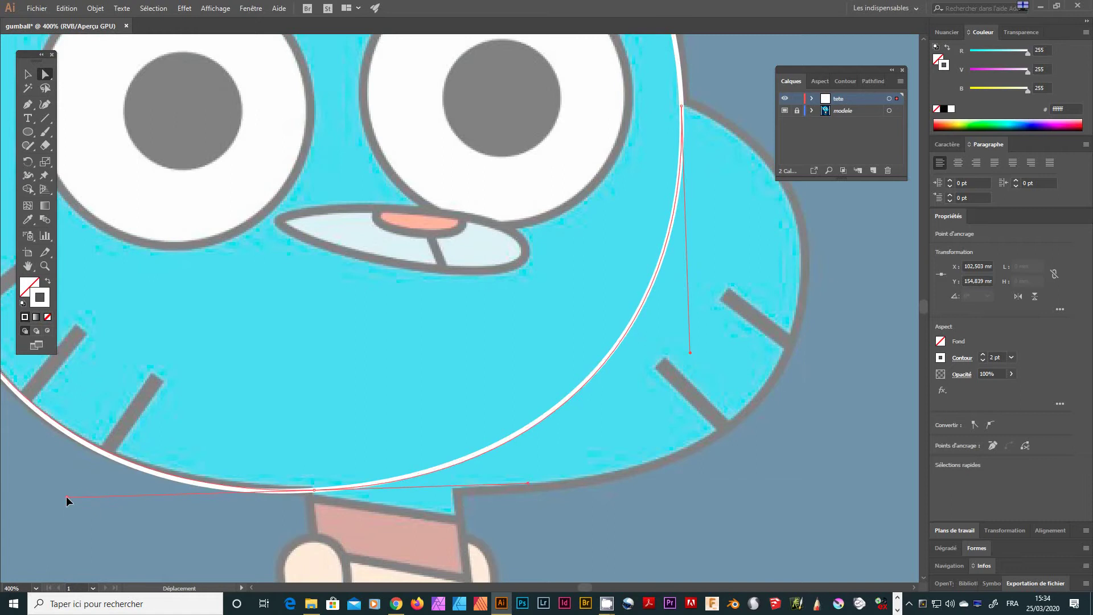
{"action": "left_click_drag", "start_coordinate": [314, 490], "coordinate": [308, 490]}
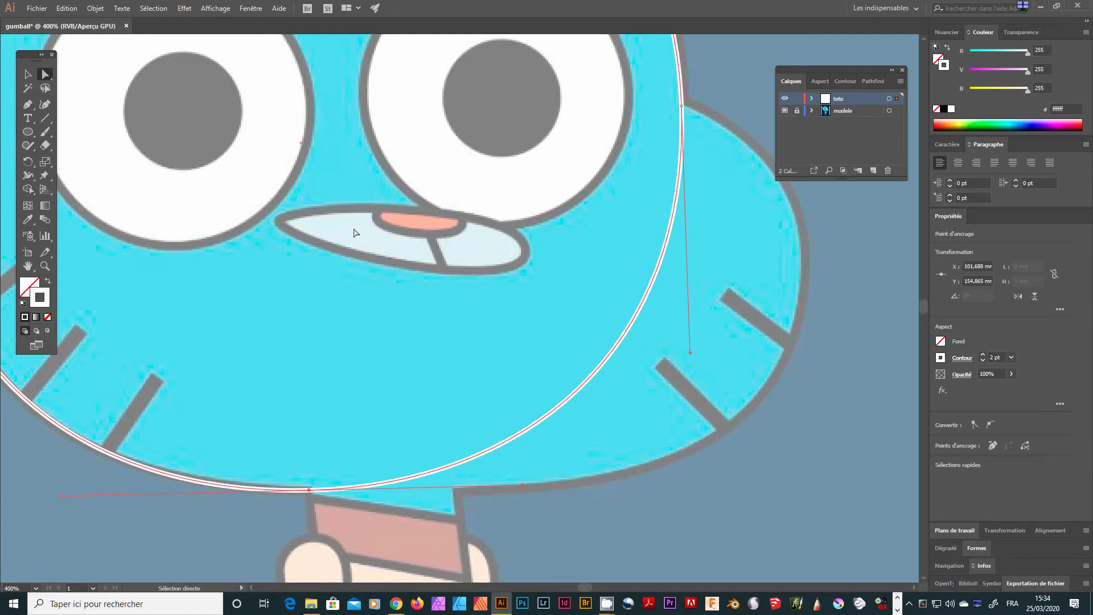
Step: Refine the left anchor to about X 42, Y 104 mm, and adjust its upper handle and the top anchor's left handle to the outline
{"action": "key", "text": "ctrl+minus"}
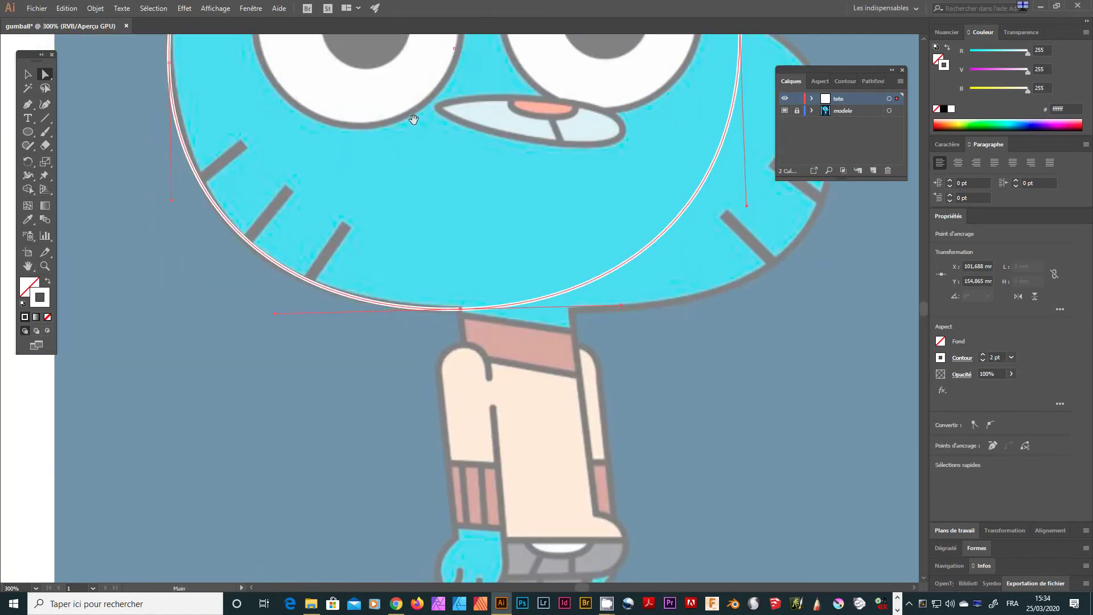
{"action": "left_click_drag", "start_coordinate": [434, 82], "coordinate": [406, 163]}
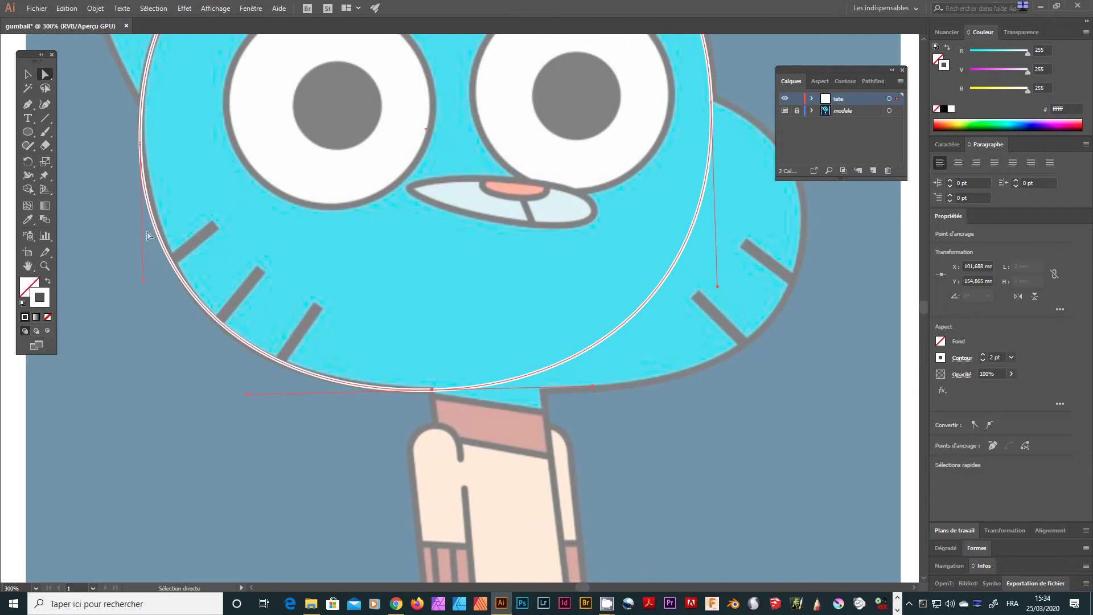
{"action": "left_click_drag", "start_coordinate": [140, 143], "coordinate": [143, 144]}
{"action": "left_click_drag", "start_coordinate": [229, 131], "coordinate": [272, 286]}
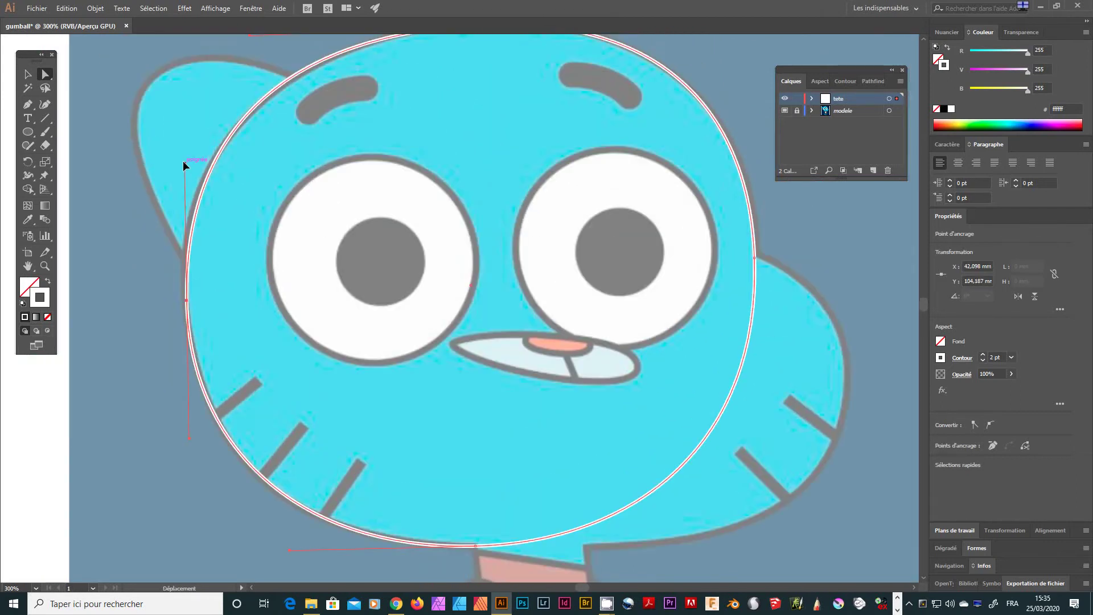
{"action": "left_click_drag", "start_coordinate": [176, 159], "coordinate": [176, 158]}
{"action": "scroll", "coordinate": [305, 85], "scroll_direction": "up", "scroll_amount": 2}
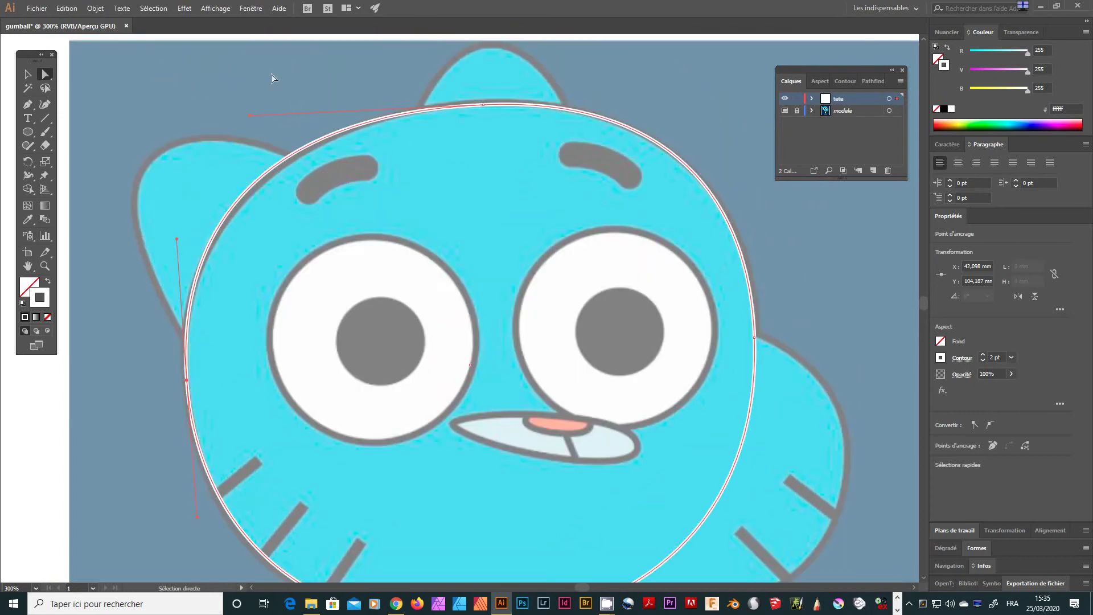
{"action": "left_click_drag", "start_coordinate": [252, 113], "coordinate": [248, 125]}
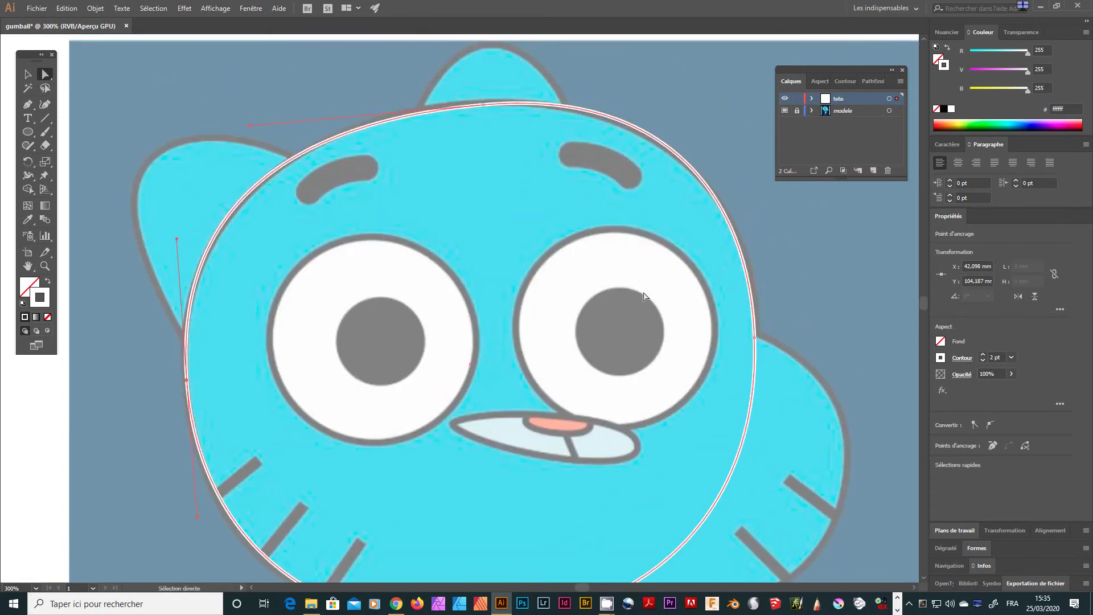
Step: Draw an ellipse about 57 x 57 mm over the character's bulging right-hand cheek with the Ellipse tool
{"action": "left_click_drag", "start_coordinate": [796, 444], "coordinate": [664, 259]}
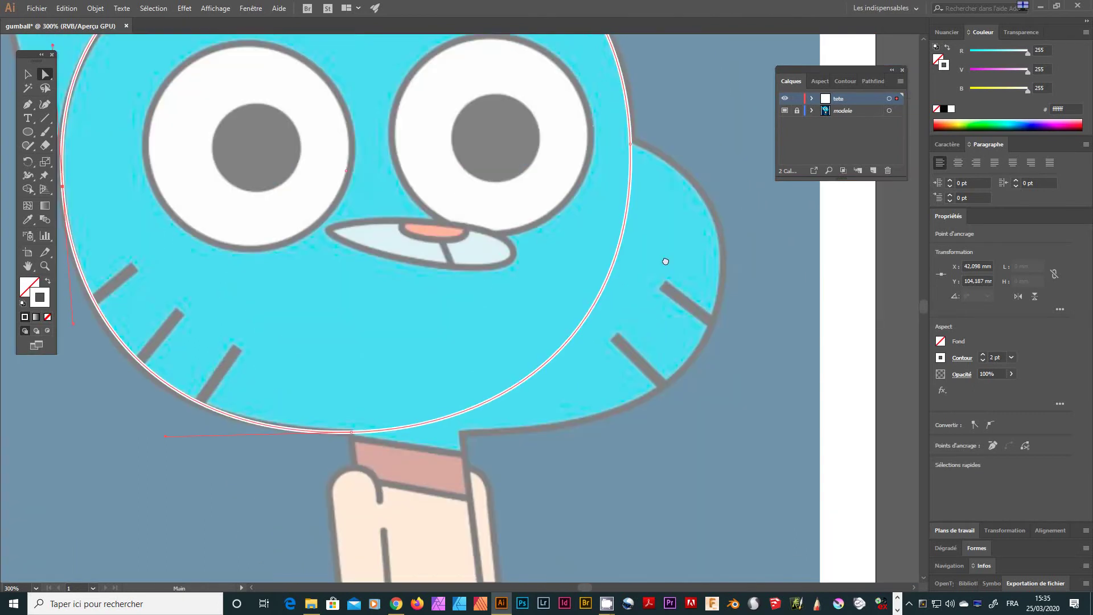
{"action": "left_click", "coordinate": [27, 132]}
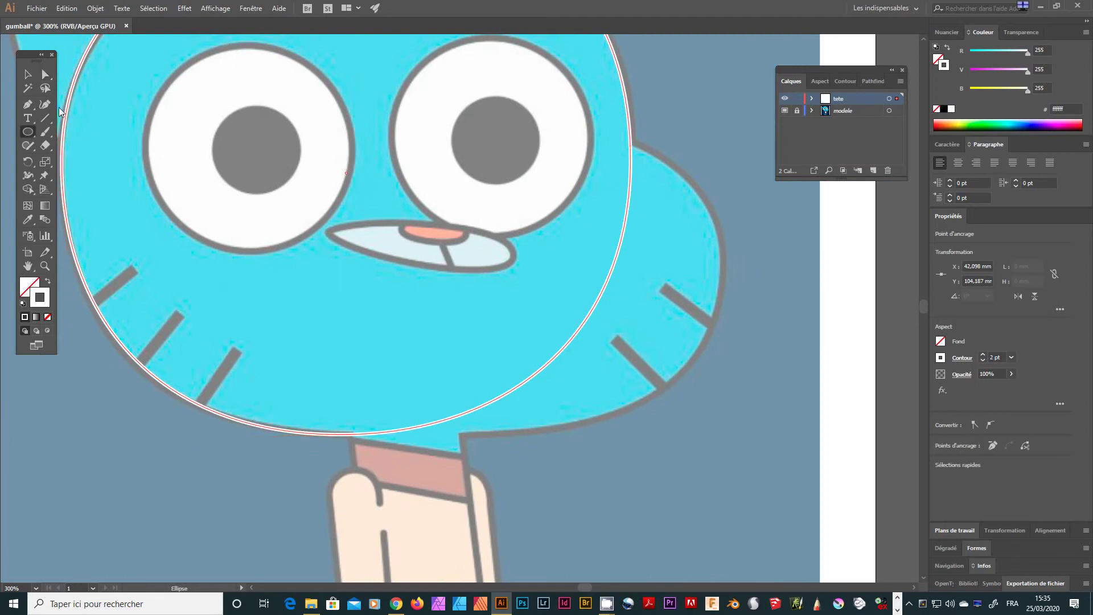
{"action": "mouse_move", "coordinate": [446, 131]}
{"action": "left_mouse_down"}
{"action": "mouse_move", "coordinate": [704, 312]}
{"action": "mouse_move", "coordinate": [722, 373]}
{"action": "mouse_move", "coordinate": [698, 476]}
{"action": "mouse_move", "coordinate": [746, 448]}
{"action": "mouse_move", "coordinate": [738, 408]}
{"action": "mouse_move", "coordinate": [718, 398]}
{"action": "mouse_move", "coordinate": [715, 432]}
{"action": "mouse_move", "coordinate": [716, 407]}
{"action": "mouse_move", "coordinate": [724, 419]}
{"action": "mouse_move", "coordinate": [733, 404]}
{"action": "mouse_move", "coordinate": [718, 413]}
{"action": "mouse_move", "coordinate": [703, 345]}
{"action": "mouse_move", "coordinate": [710, 409]}
{"action": "mouse_move", "coordinate": [725, 411]}
{"action": "left_mouse_up"}
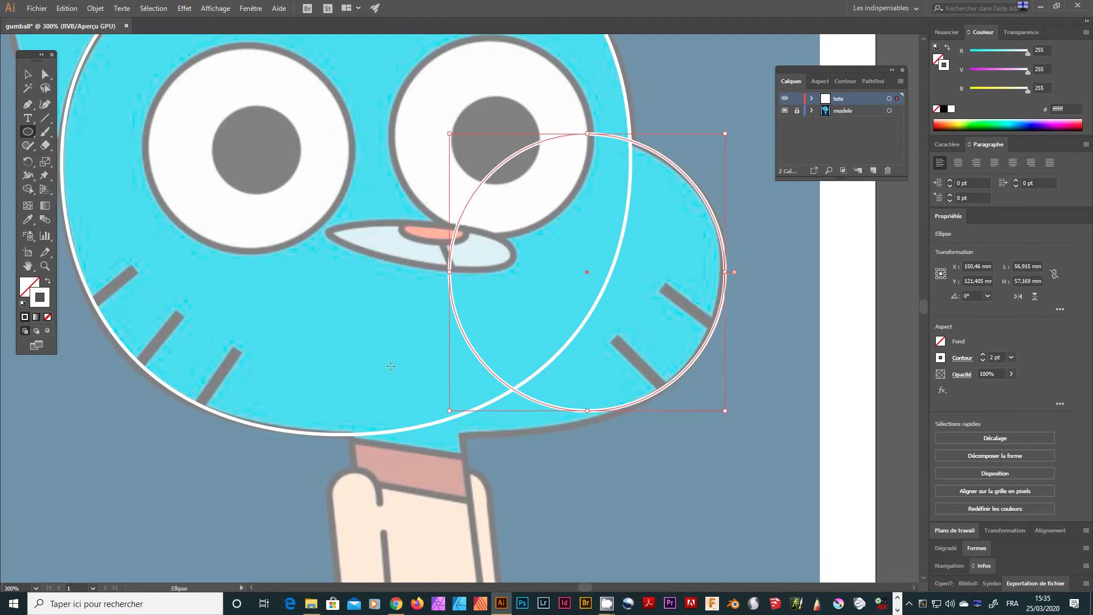
Step: Reshape the cheek ellipse by moving its bottom anchor to the neck's right edge and extending the right anchor's lower handle along the cheek outline
{"action": "left_click", "coordinate": [45, 75]}
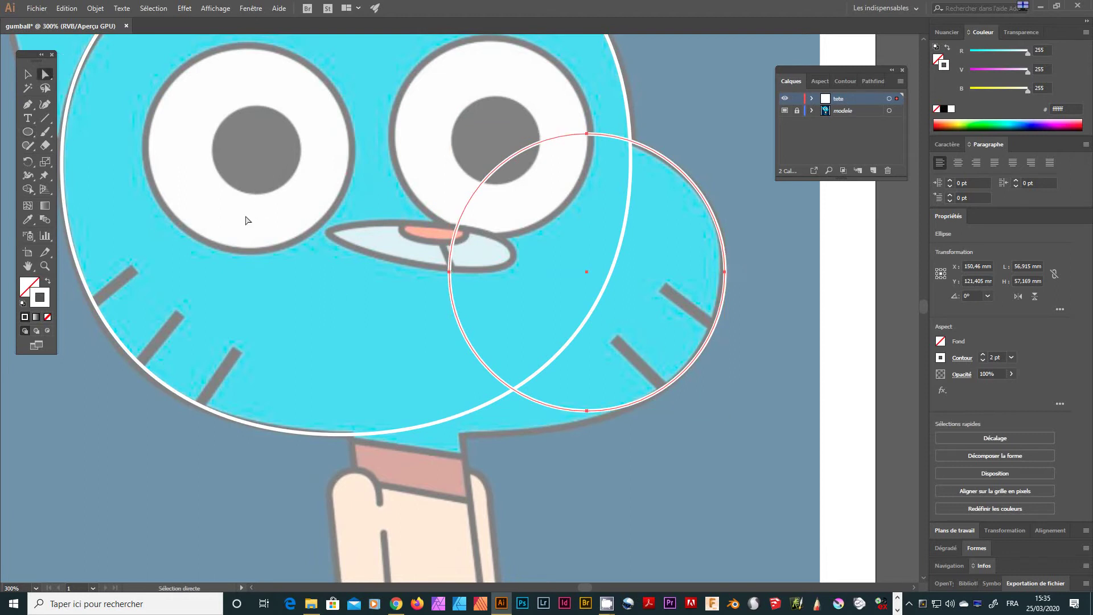
{"action": "left_click", "coordinate": [519, 414]}
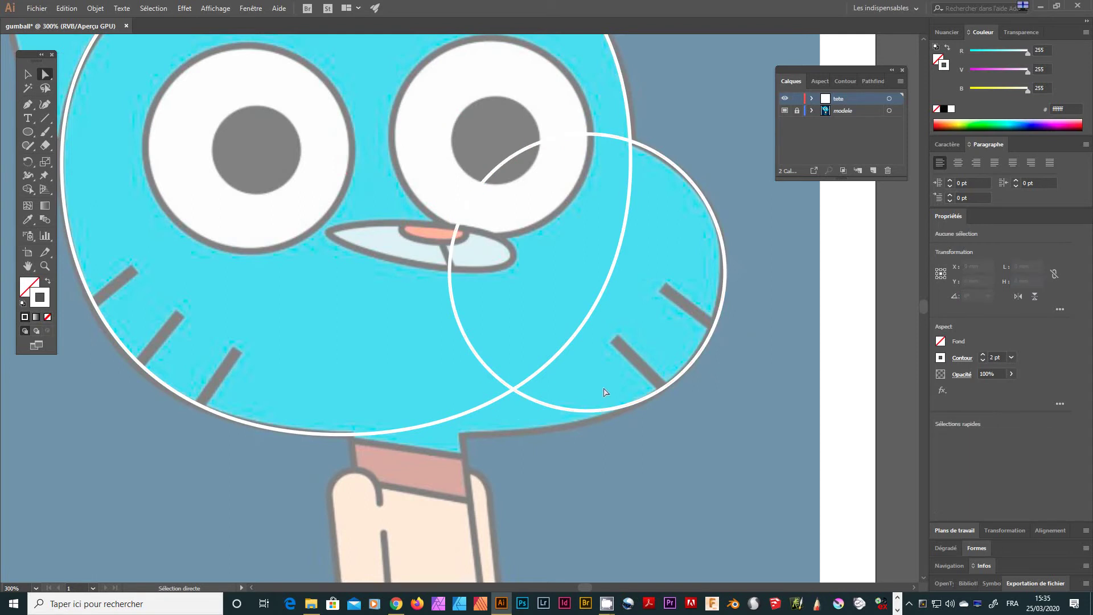
{"action": "left_click_drag", "start_coordinate": [588, 410], "coordinate": [460, 433]}
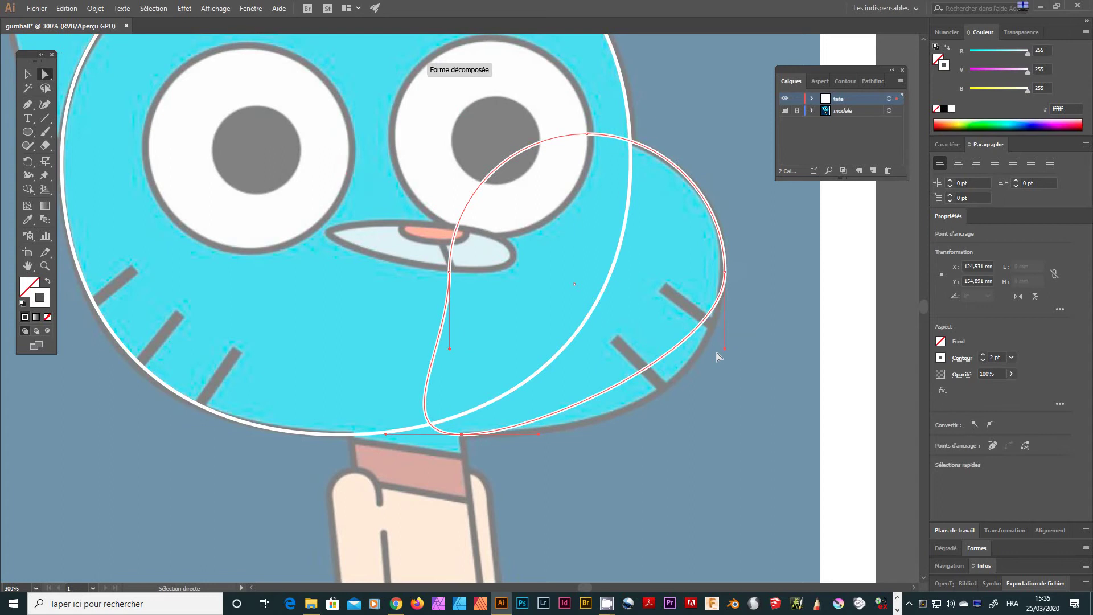
{"action": "left_click_drag", "start_coordinate": [725, 349], "coordinate": [721, 427]}
{"action": "left_click_drag", "start_coordinate": [723, 271], "coordinate": [723, 271]}
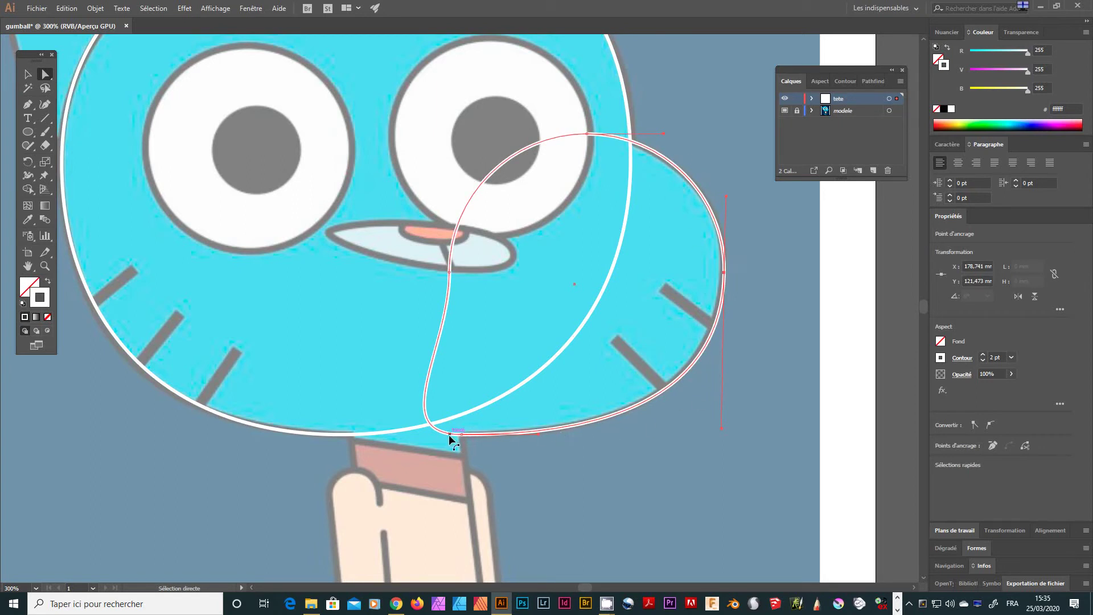
Step: Move the cheek ellipse's left anchor down to the character's lower-left whiskers so the shape overlaps the lower head outline smoothly
{"action": "left_click", "coordinate": [588, 133]}
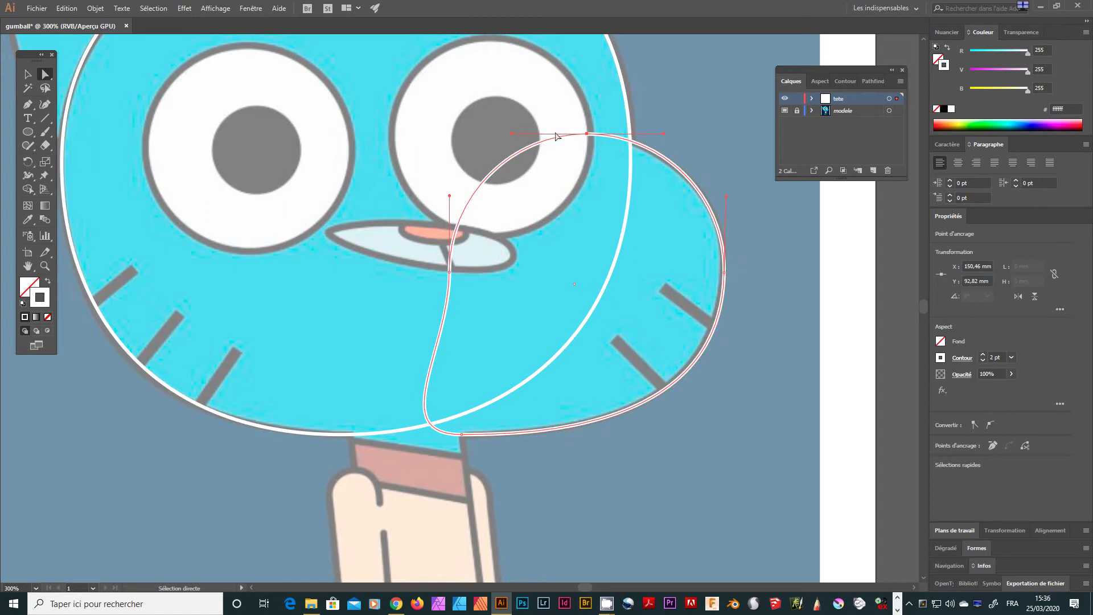
{"action": "left_click_drag", "start_coordinate": [451, 275], "coordinate": [489, 254]}
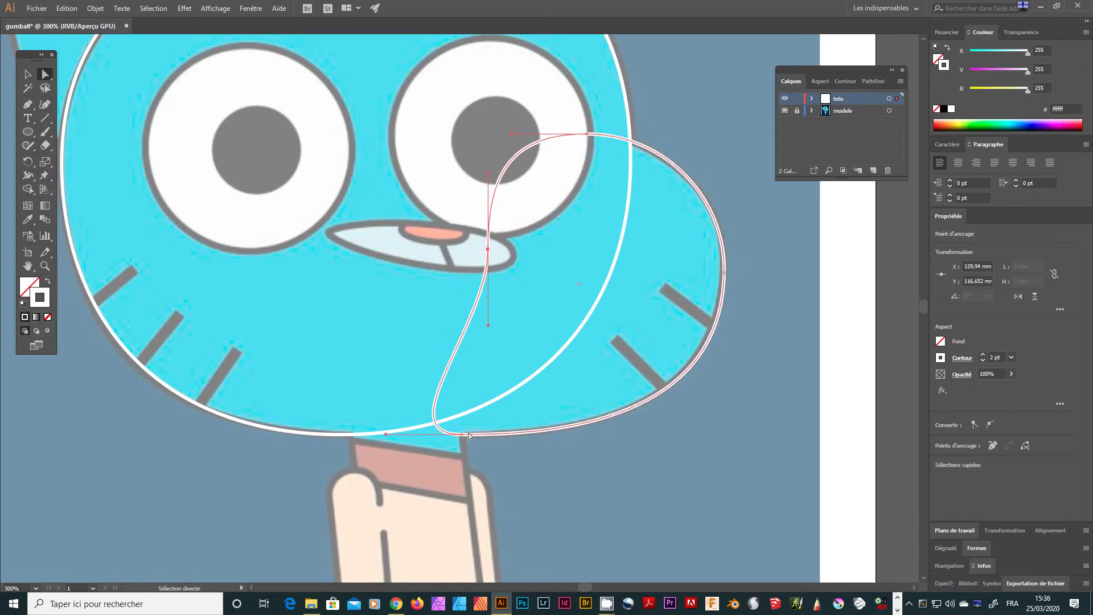
{"action": "left_click_drag", "start_coordinate": [489, 249], "coordinate": [228, 370]}
{"action": "left_click", "coordinate": [385, 461]}
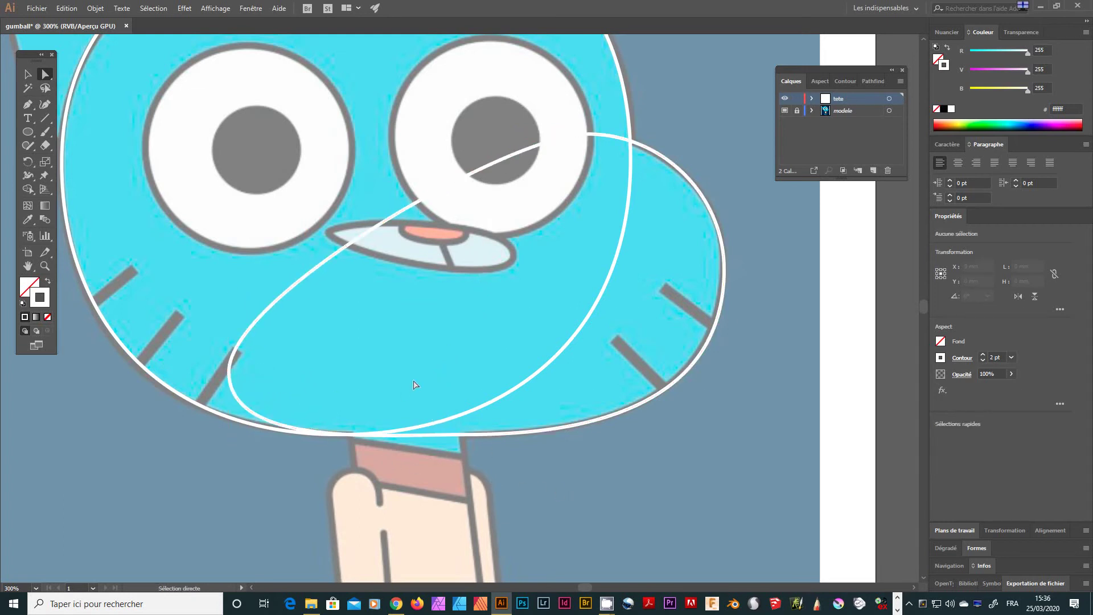
Step: Unite the head ellipse and the cheek shape into one outline with Pathfinder's Réunion mode
{"action": "key", "text": "ctrl+minus"}
{"action": "key", "text": "ctrl+minus"}
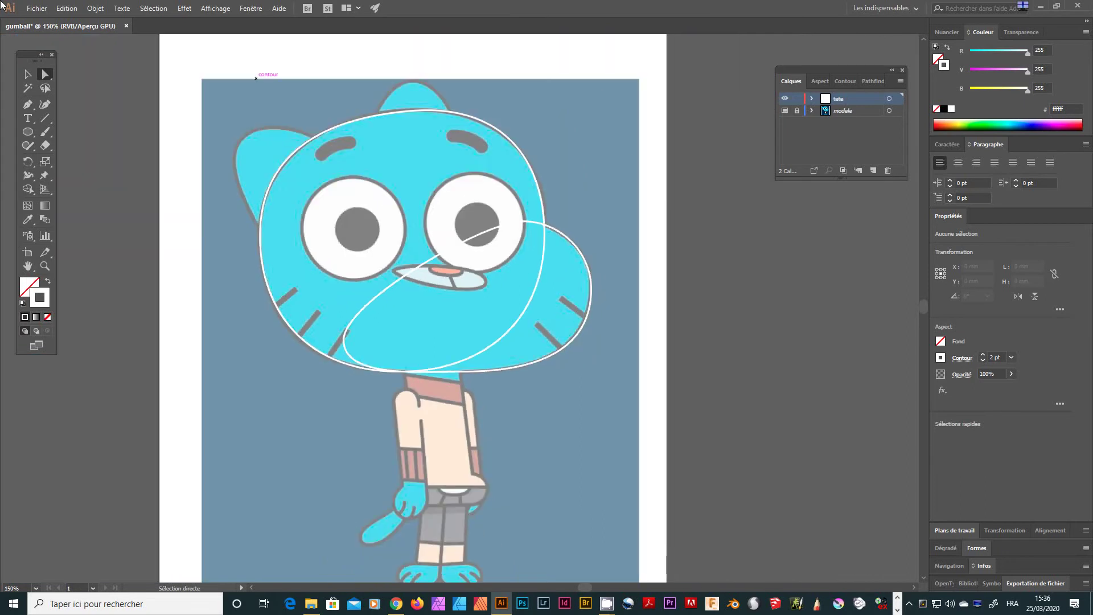
{"action": "key", "text": "v"}
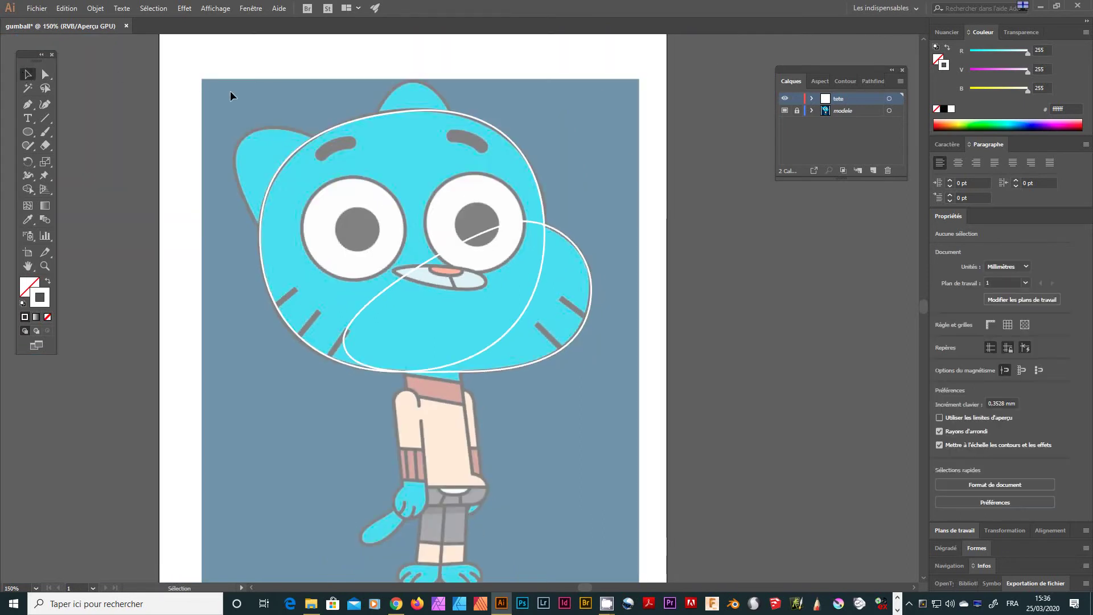
{"action": "left_click_drag", "start_coordinate": [414, 300], "coordinate": [626, 407]}
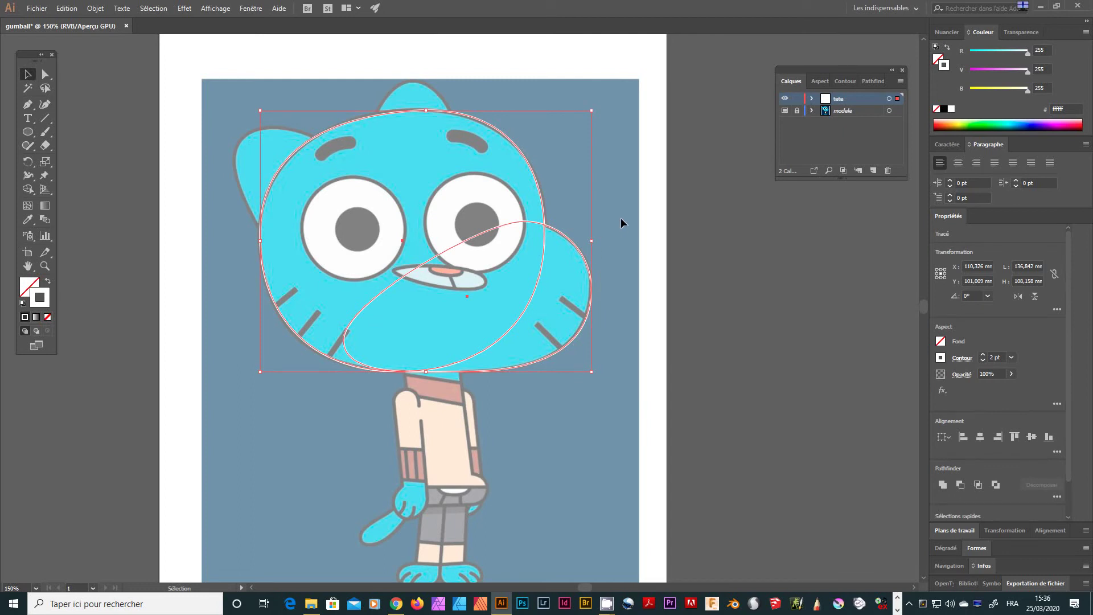
{"action": "left_click", "coordinate": [864, 85]}
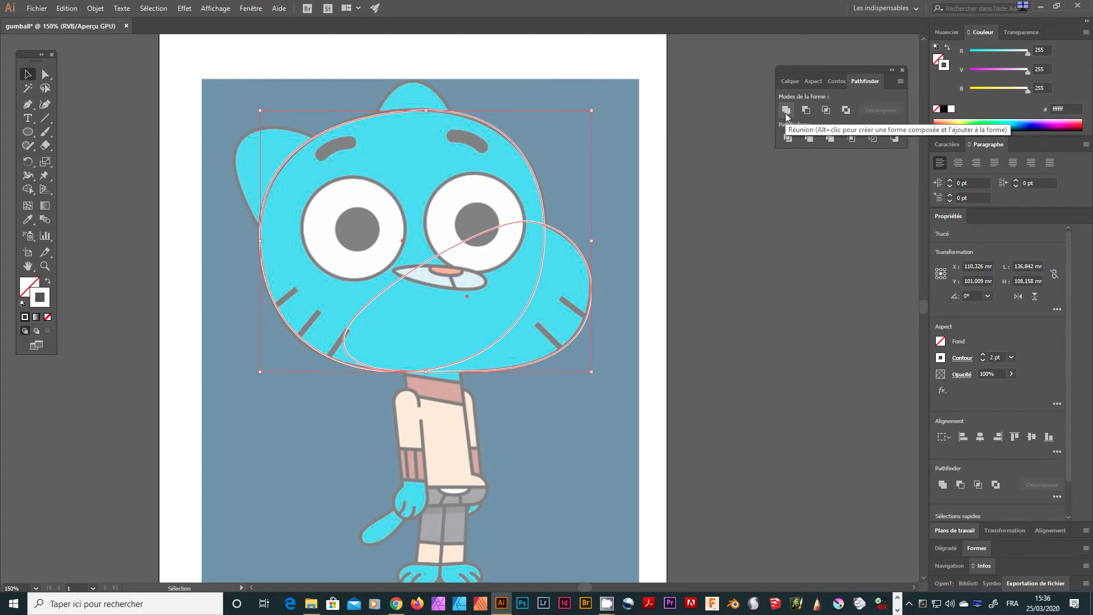
{"action": "left_click", "coordinate": [249, 8]}
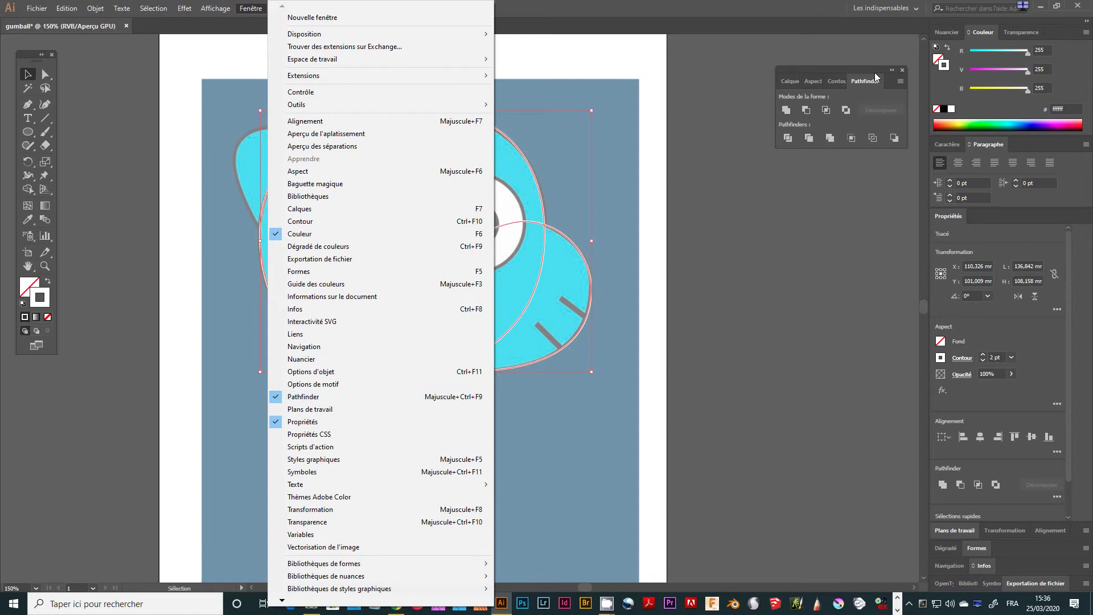
{"action": "left_click", "coordinate": [864, 83]}
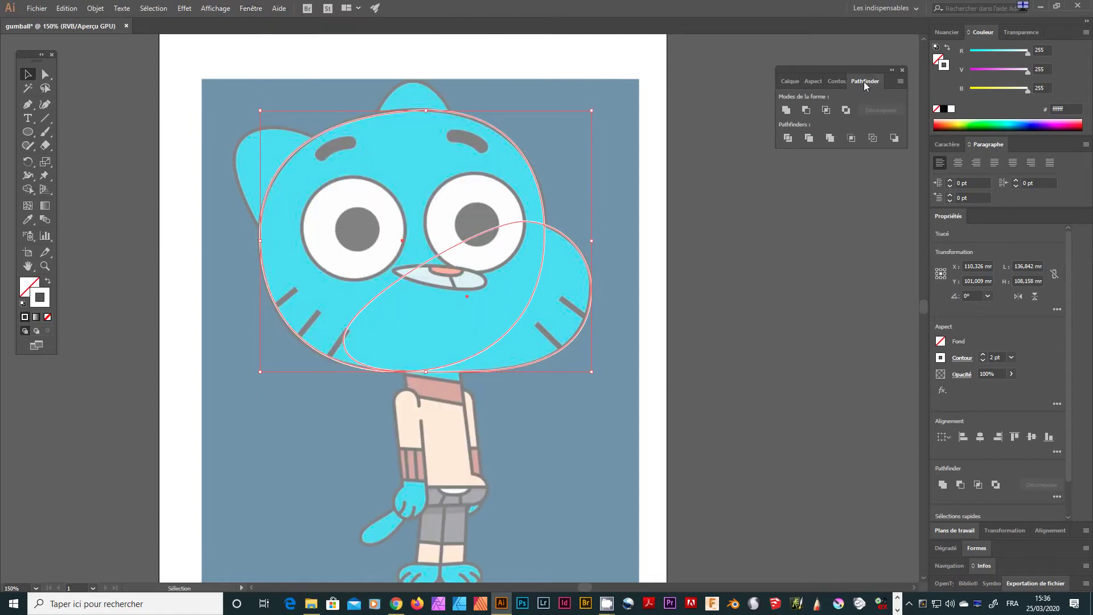
{"action": "left_click", "coordinate": [786, 111]}
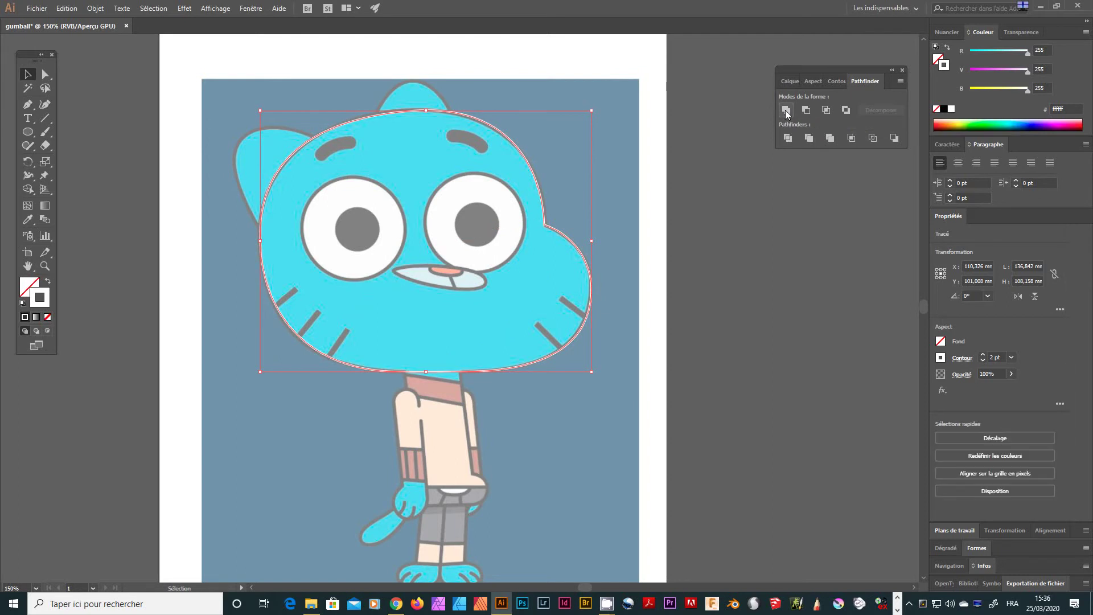
{"action": "left_click", "coordinate": [667, 297]}
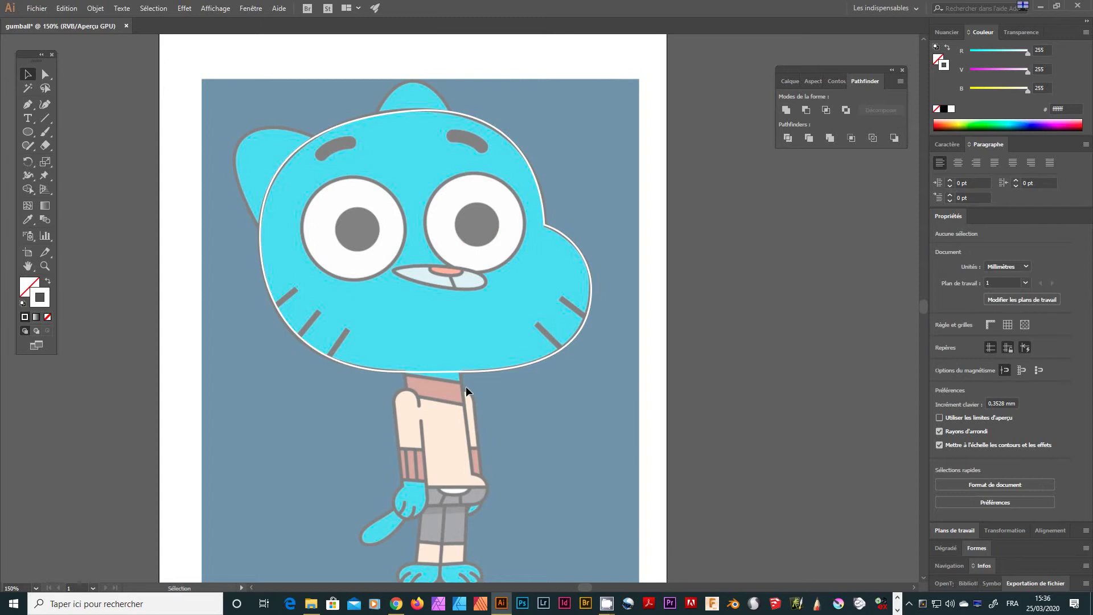
Step: Draw a rectangle about 22 x 6.8 mm over the blue top of the neck, overlapping the head's lower edge
{"action": "left_click", "coordinate": [27, 132]}
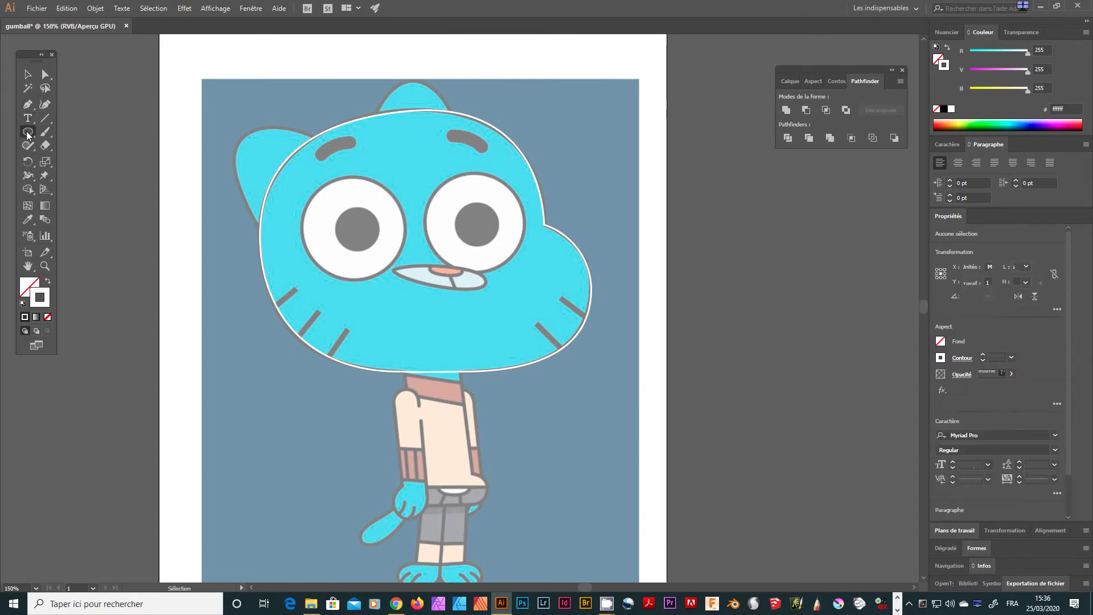
{"action": "key", "text": "ctrl+plus"}
{"action": "key", "text": "ctrl+plus"}
{"action": "key", "text": "ctrl+plus"}
{"action": "key", "text": "space"}
{"action": "left_click_drag", "start_coordinate": [310, 262], "coordinate": [288, 134]}
{"action": "left_click_drag", "start_coordinate": [29, 135], "coordinate": [67, 131]}
{"action": "left_click_drag", "start_coordinate": [299, 310], "coordinate": [442, 353]}
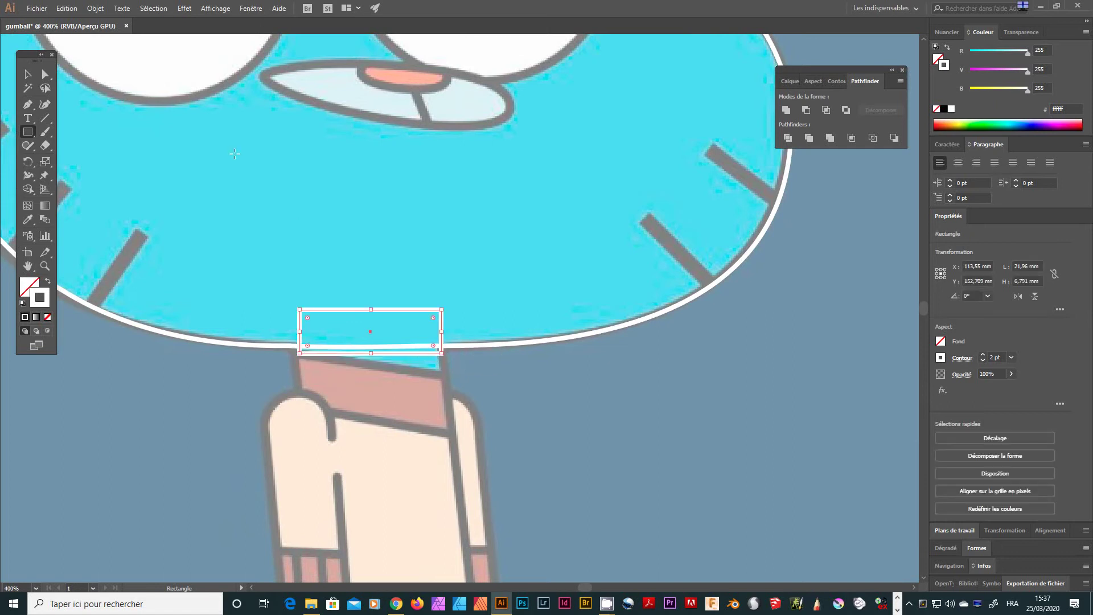
{"action": "left_click", "coordinate": [403, 240]}
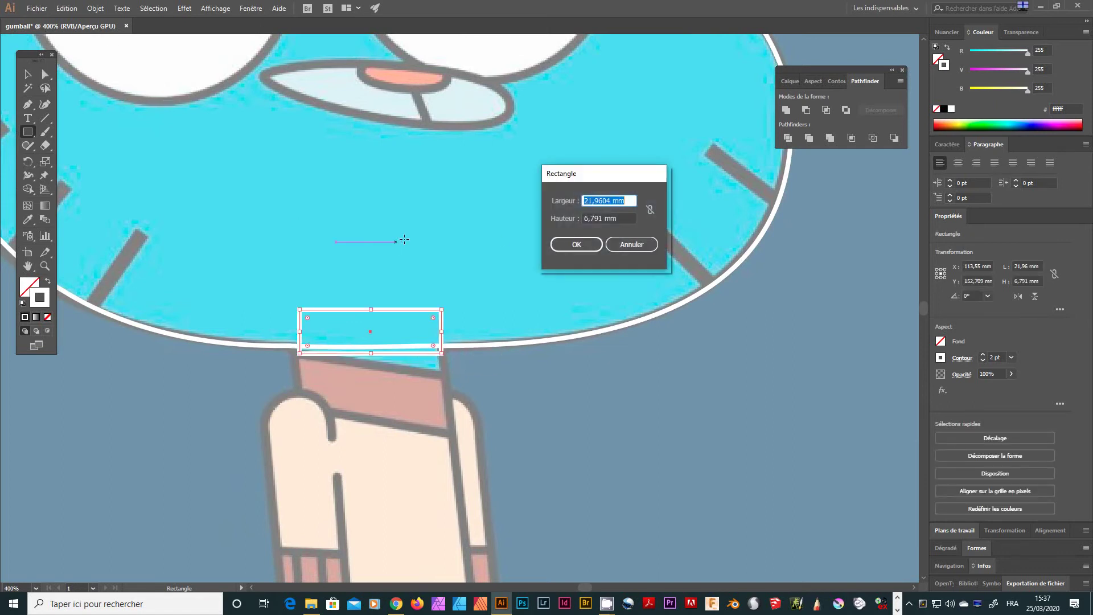
{"action": "left_click", "coordinate": [629, 246]}
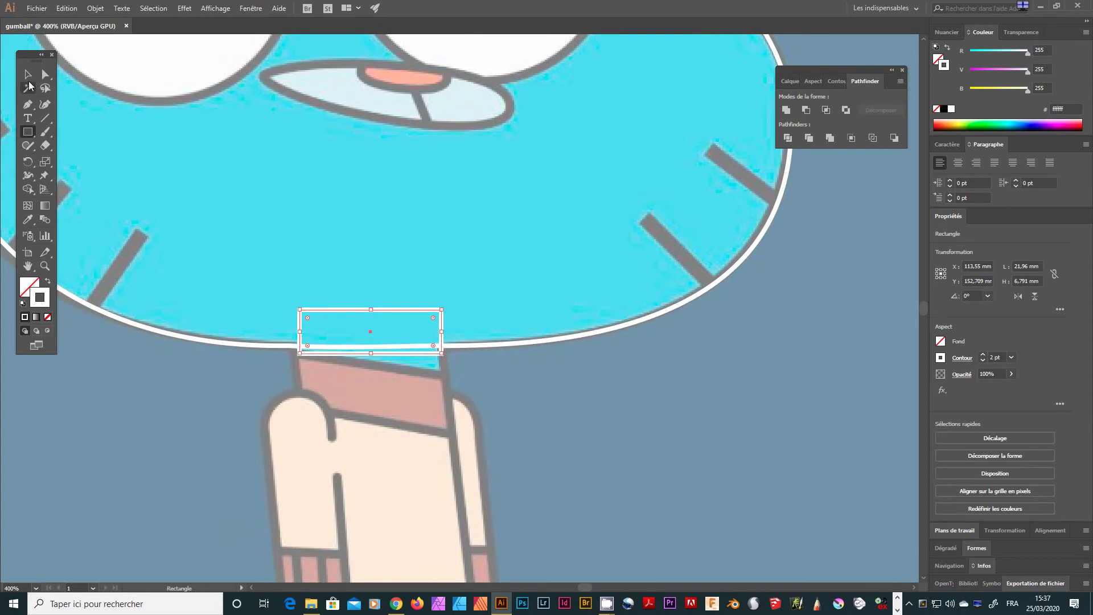
Step: Fit the neck rectangle's lower corners to the slanted collar line and shift its upper-right corner to about X 124, Y 148.5 mm
{"action": "left_click", "coordinate": [44, 74]}
{"action": "left_click", "coordinate": [461, 359]}
{"action": "left_click_drag", "start_coordinate": [441, 353], "coordinate": [446, 374]}
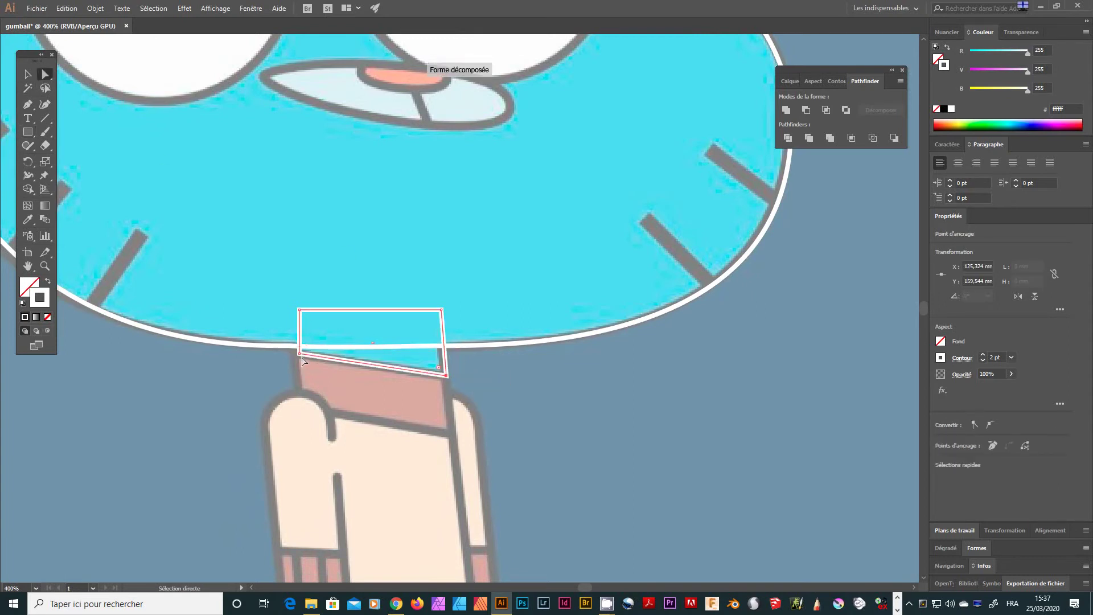
{"action": "left_click_drag", "start_coordinate": [296, 356], "coordinate": [293, 357]}
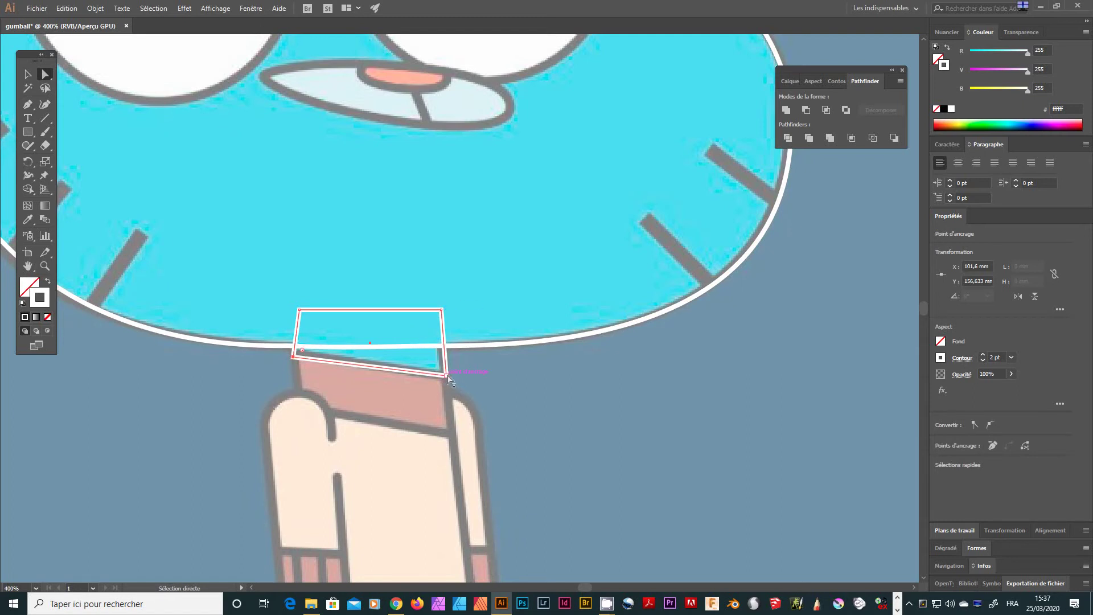
{"action": "left_click_drag", "start_coordinate": [447, 377], "coordinate": [442, 372]}
{"action": "left_click_drag", "start_coordinate": [441, 310], "coordinate": [437, 304]}
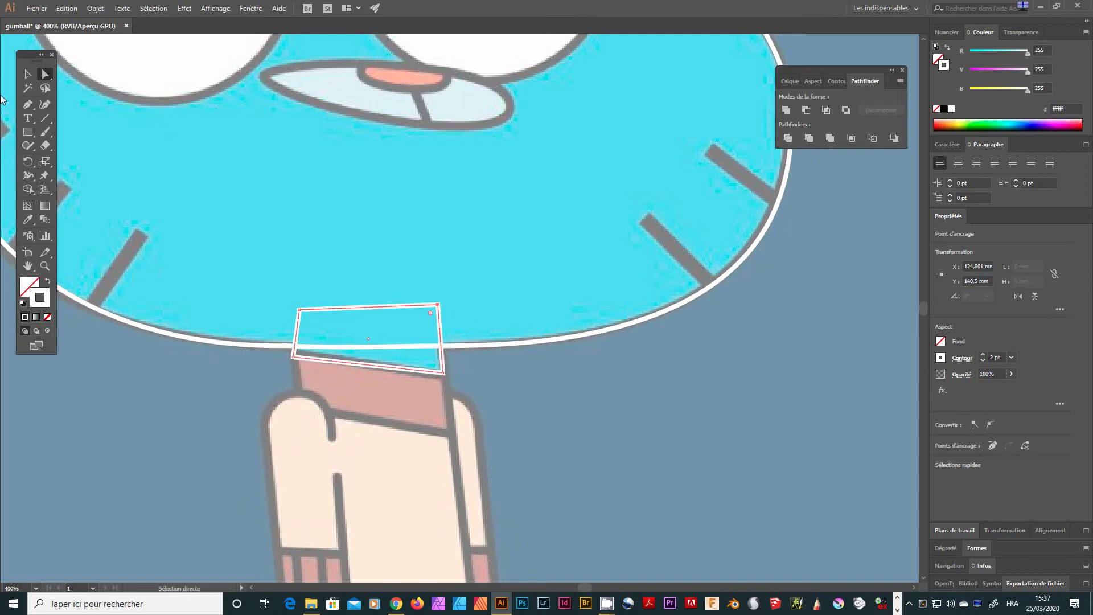
Step: Unite the neck shape with the head outline using Pathfinder's Réunion mode
{"action": "left_click", "coordinate": [27, 74]}
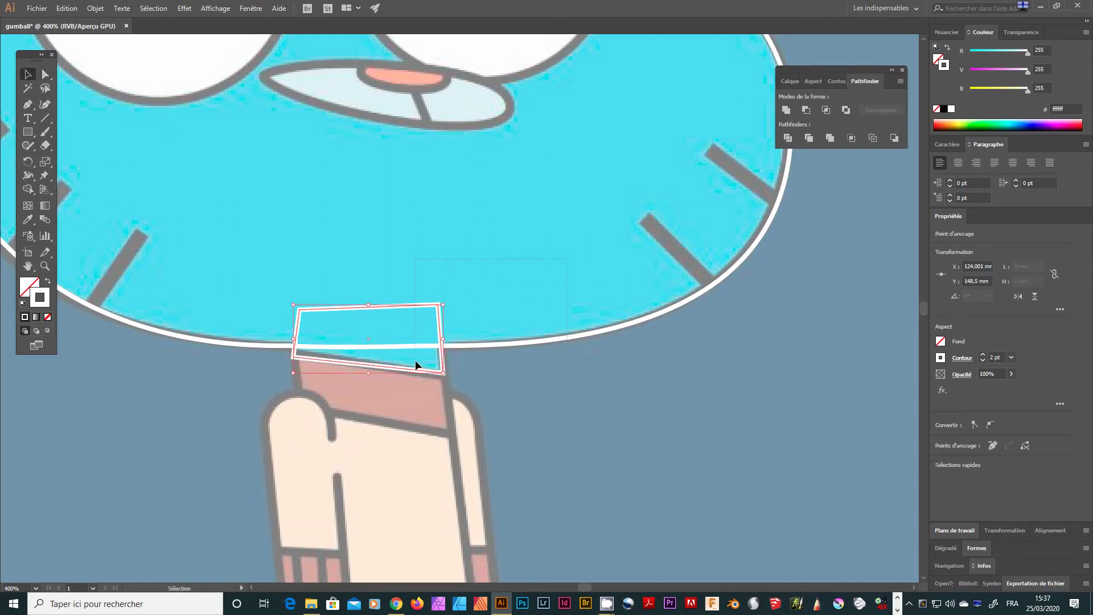
{"action": "left_click", "coordinate": [710, 283]}
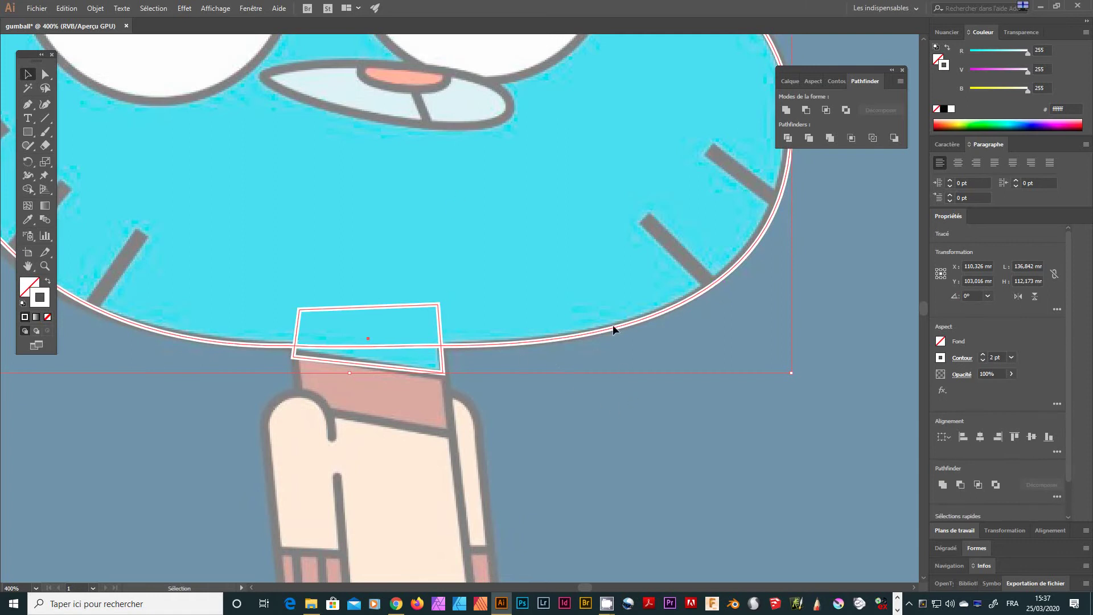
{"action": "left_click", "coordinate": [646, 353]}
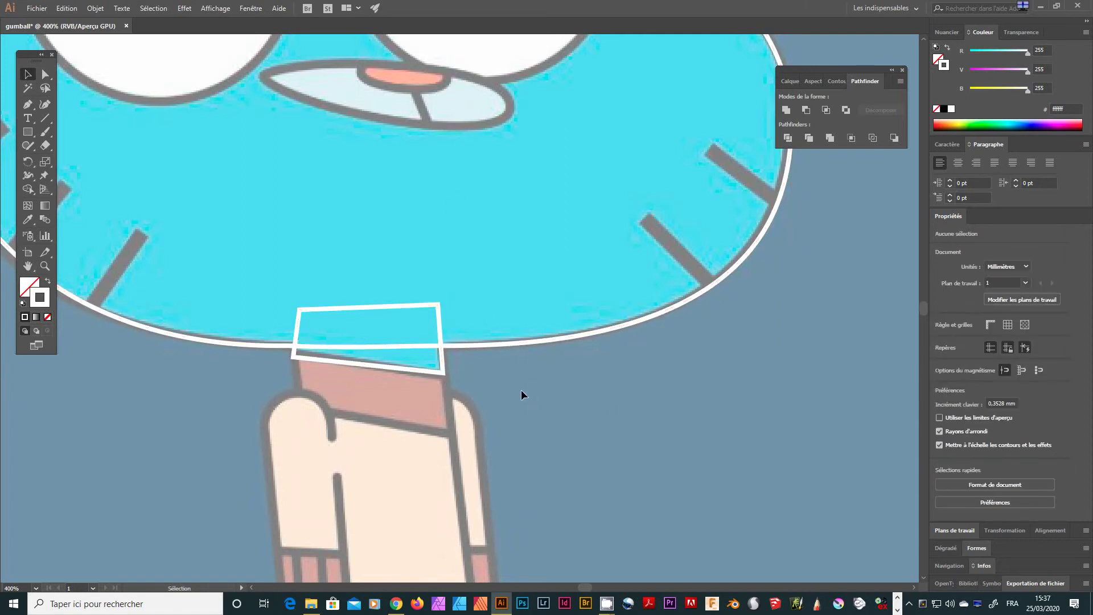
{"action": "left_click_drag", "start_coordinate": [363, 312], "coordinate": [364, 279]}
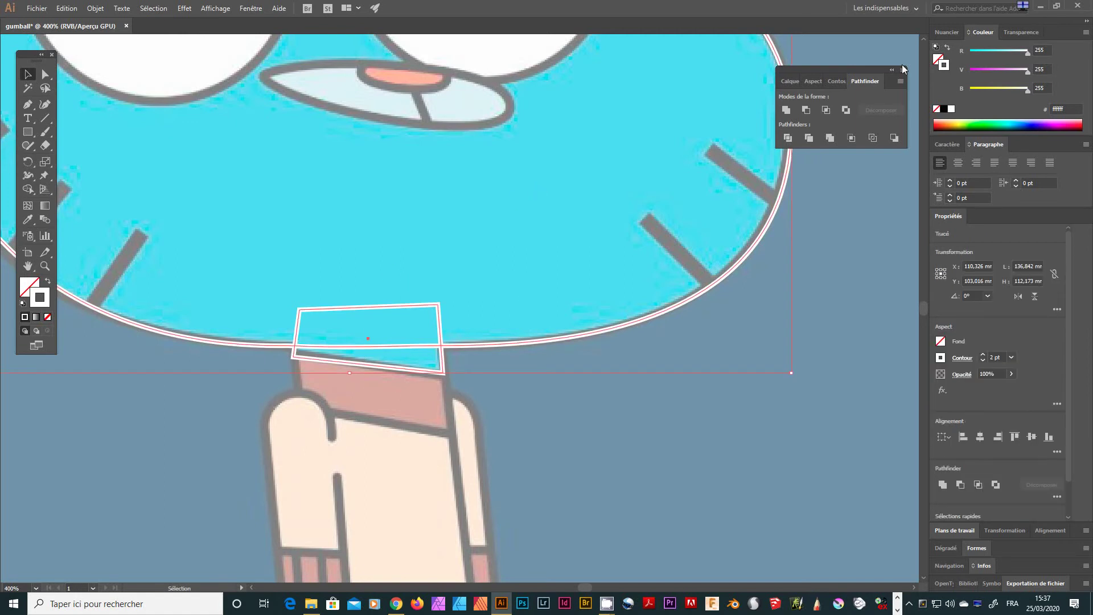
{"action": "left_click", "coordinate": [784, 109]}
{"action": "left_click", "coordinate": [582, 454]}
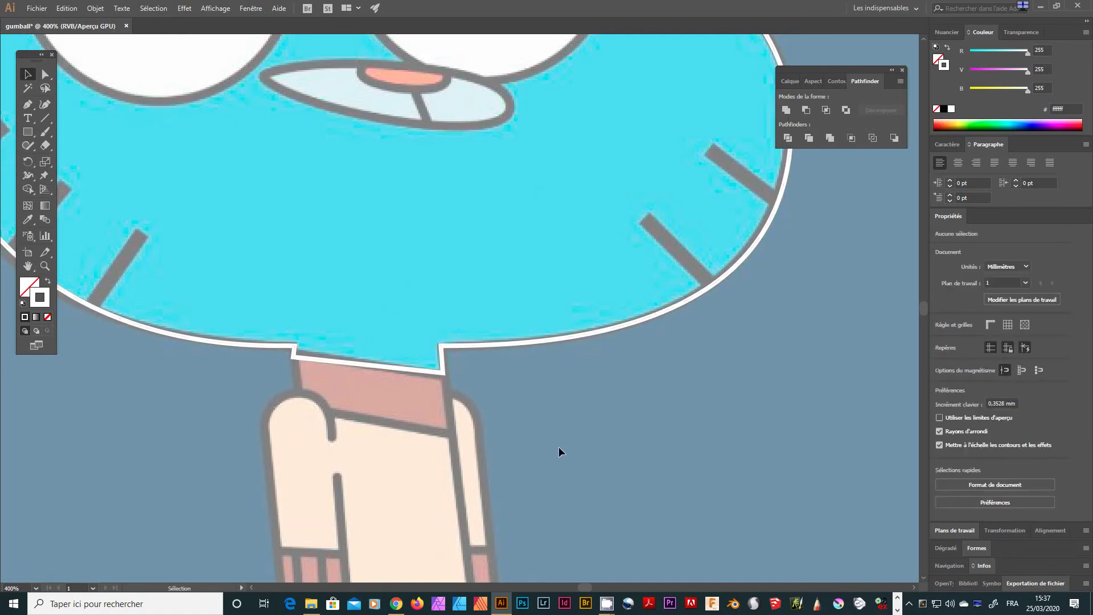
Step: Adjust the head outline's anchor just left of the neck junction to about X 99.6, Y 154.9 mm
{"action": "left_click", "coordinate": [45, 75]}
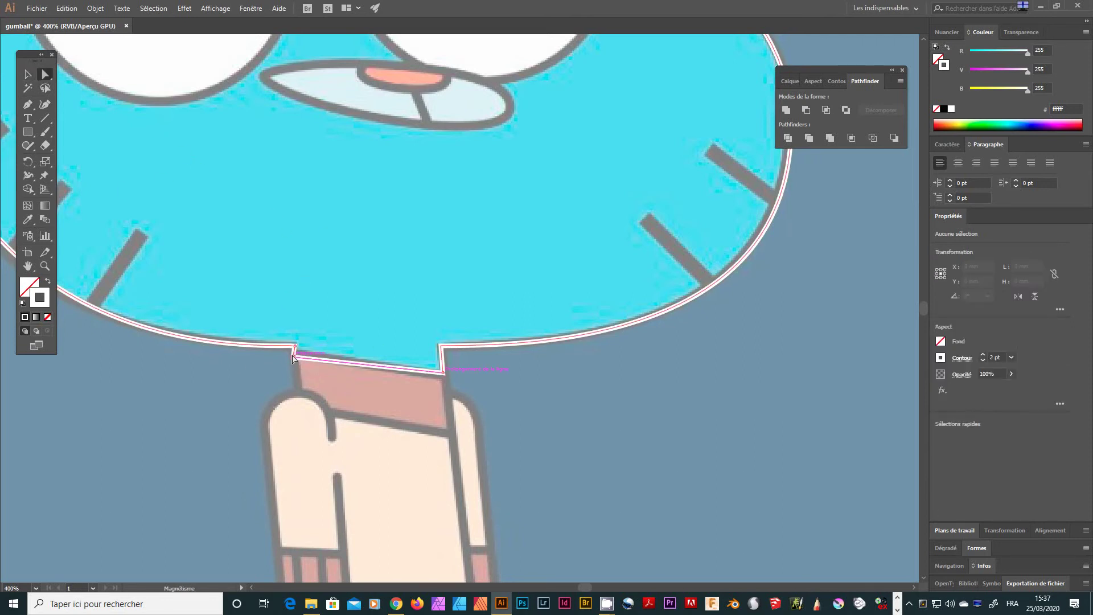
{"action": "left_click_drag", "start_coordinate": [302, 345], "coordinate": [843, 279]}
{"action": "key", "text": "ctrl+plus"}
{"action": "key", "text": "ctrl+plus"}
{"action": "key", "text": "ctrl+plus"}
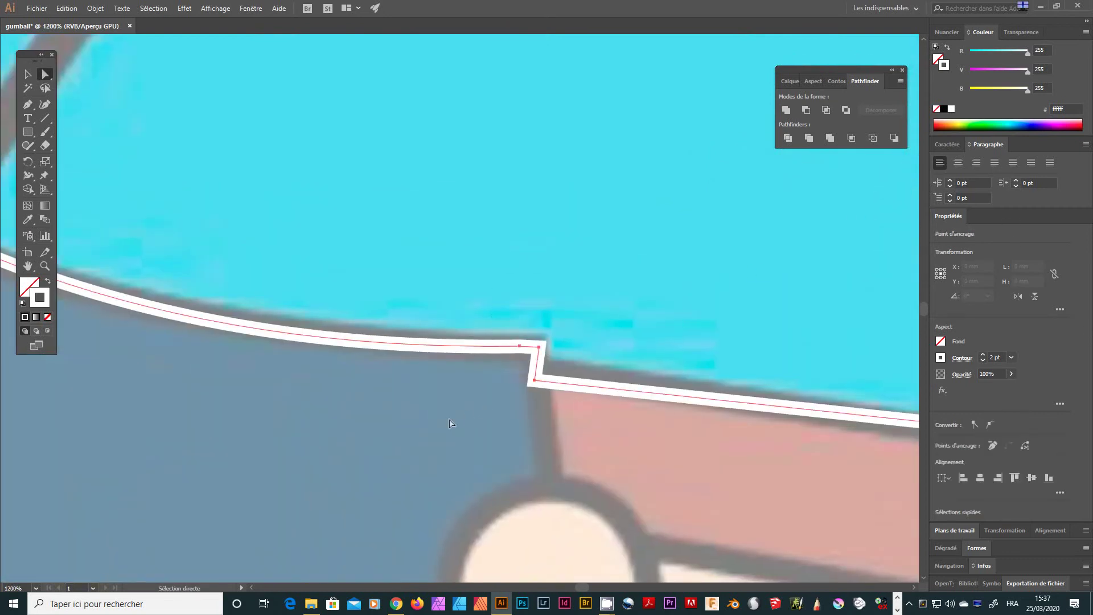
{"action": "left_click", "coordinate": [529, 353]}
{"action": "mouse_move", "coordinate": [538, 347]}
{"action": "left_mouse_down"}
{"action": "mouse_move", "coordinate": [494, 346]}
{"action": "mouse_move", "coordinate": [535, 350]}
{"action": "left_mouse_up"}
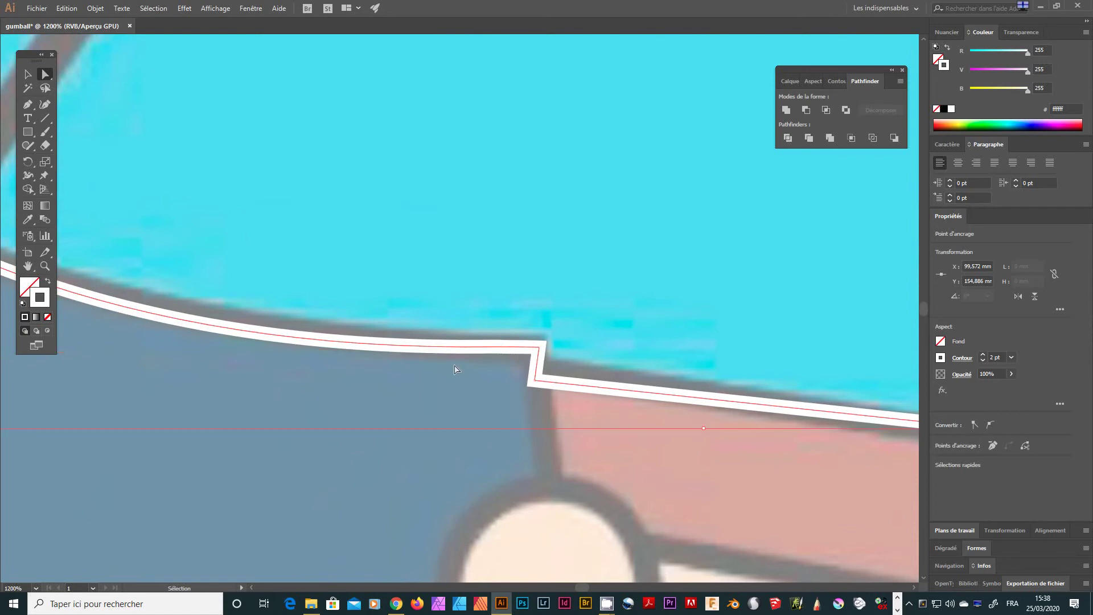
{"action": "key", "text": "ctrl+minus"}
{"action": "key", "text": "ctrl+minus"}
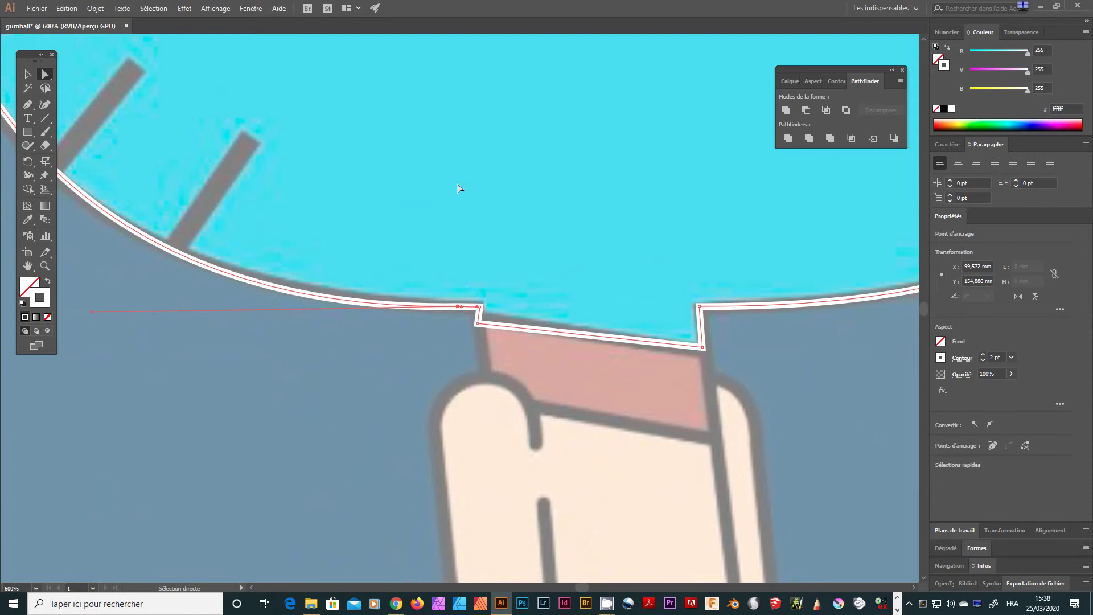
{"action": "scroll", "coordinate": [480, 290], "scroll_direction": "left", "scroll_amount": 2}
{"action": "scroll", "coordinate": [480, 334], "scroll_direction": "up", "scroll_amount": 3}
{"action": "left_click", "coordinate": [494, 458]}
{"action": "key", "text": "ctrl+minus"}
{"action": "key", "text": "ctrl+minus"}
{"action": "key", "text": "ctrl+minus"}
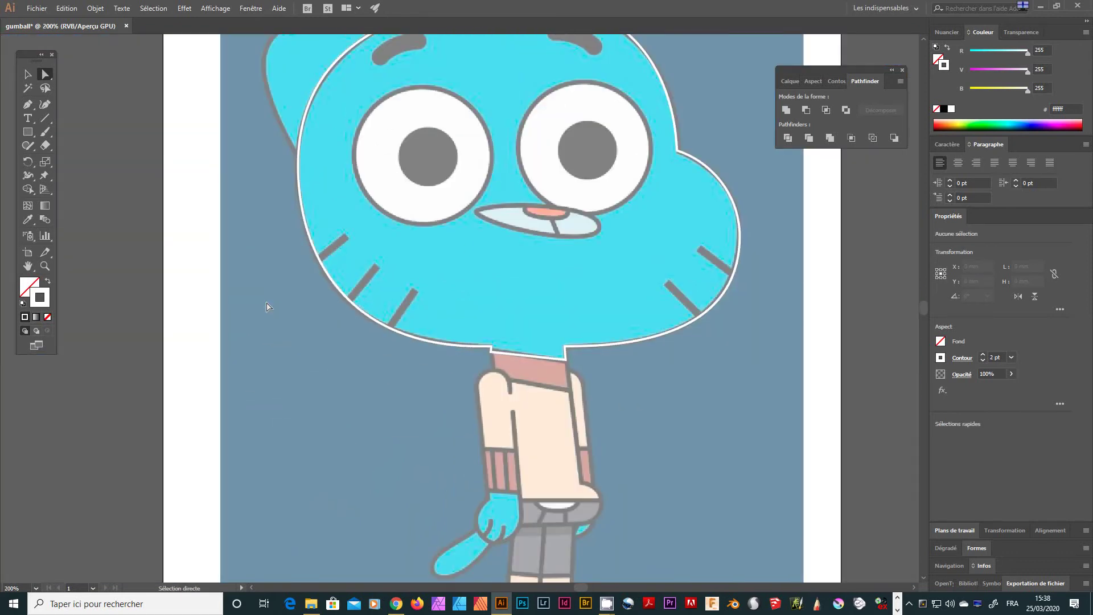
Step: Try removing the neck's lower-right corner anchor from the head outline with the Pen tool, and undo the removal
{"action": "left_click", "coordinate": [572, 357]}
{"action": "key", "text": "ctrl+plus"}
{"action": "key", "text": "ctrl+plus"}
{"action": "key", "text": "ctrl+plus"}
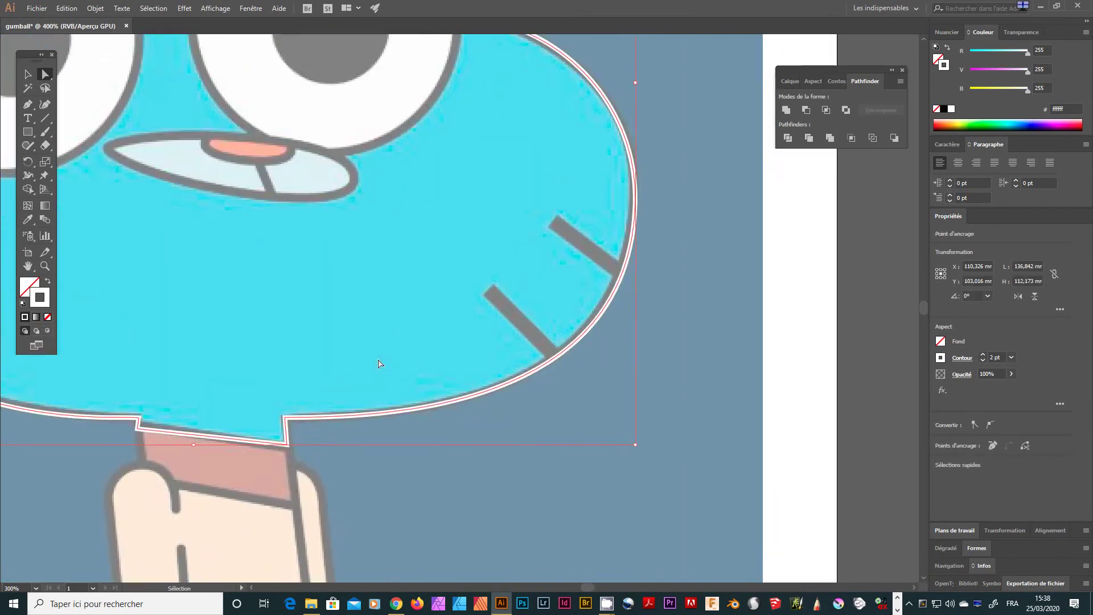
{"action": "left_click", "coordinate": [28, 106]}
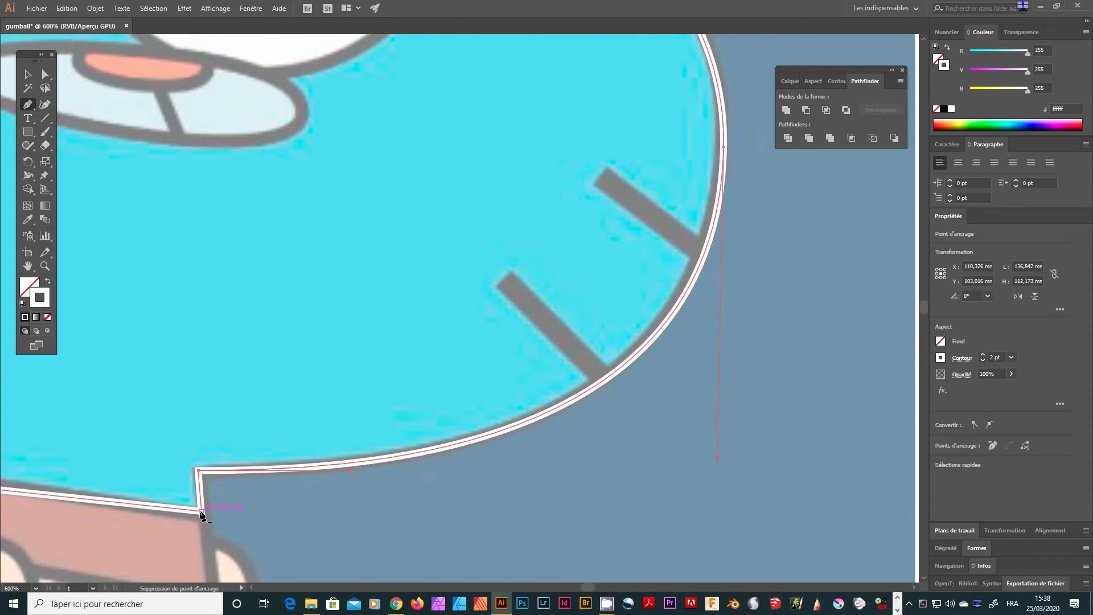
{"action": "left_click", "coordinate": [201, 512]}
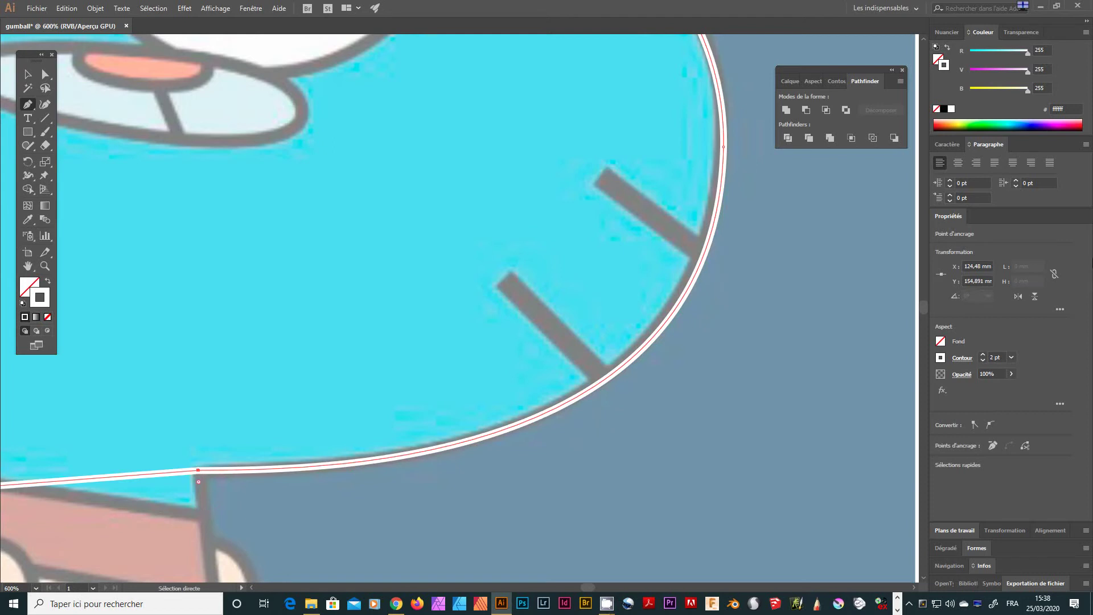
{"action": "key", "text": "ctrl+z"}
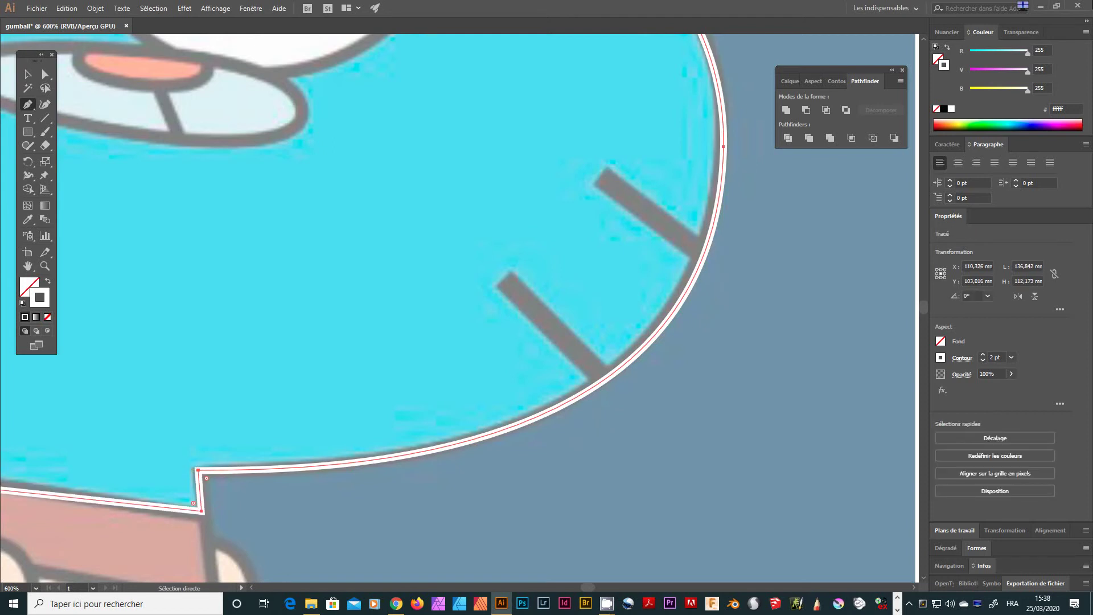
Step: Draw an ellipse over the character's left-hand ear with the Ellipse tool, overlapping the upper-left head outline
{"action": "key", "text": "ctrl+minus"}
{"action": "key", "text": "ctrl+minus"}
{"action": "key", "text": "ctrl+minus"}
{"action": "key", "text": "ctrl+minus"}
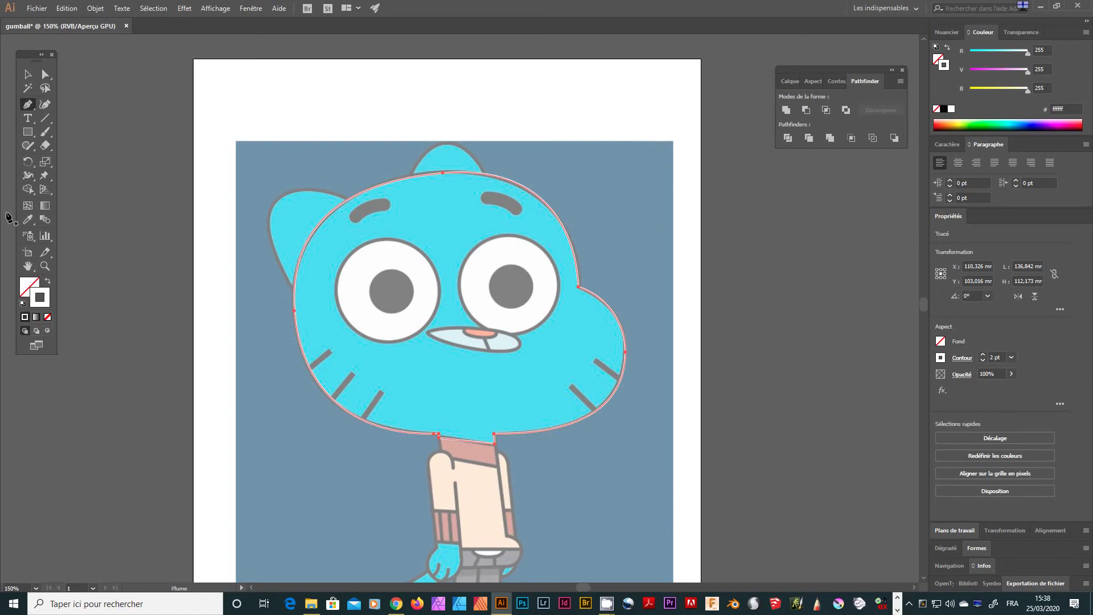
{"action": "left_click", "coordinate": [28, 132]}
{"action": "left_click_drag", "start_coordinate": [30, 132], "coordinate": [92, 162]}
{"action": "left_click_drag", "start_coordinate": [270, 192], "coordinate": [355, 280]}
{"action": "key", "text": "a"}
{"action": "left_click", "coordinate": [313, 165]}
{"action": "key", "text": "ctrl+plus"}
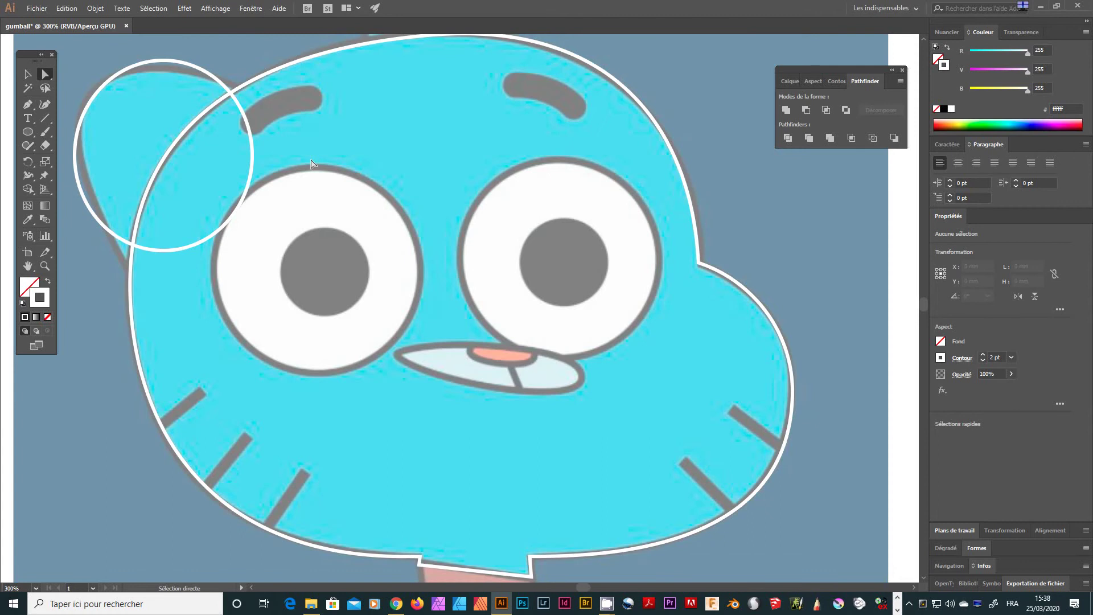
{"action": "left_click_drag", "start_coordinate": [253, 148], "coordinate": [481, 212]}
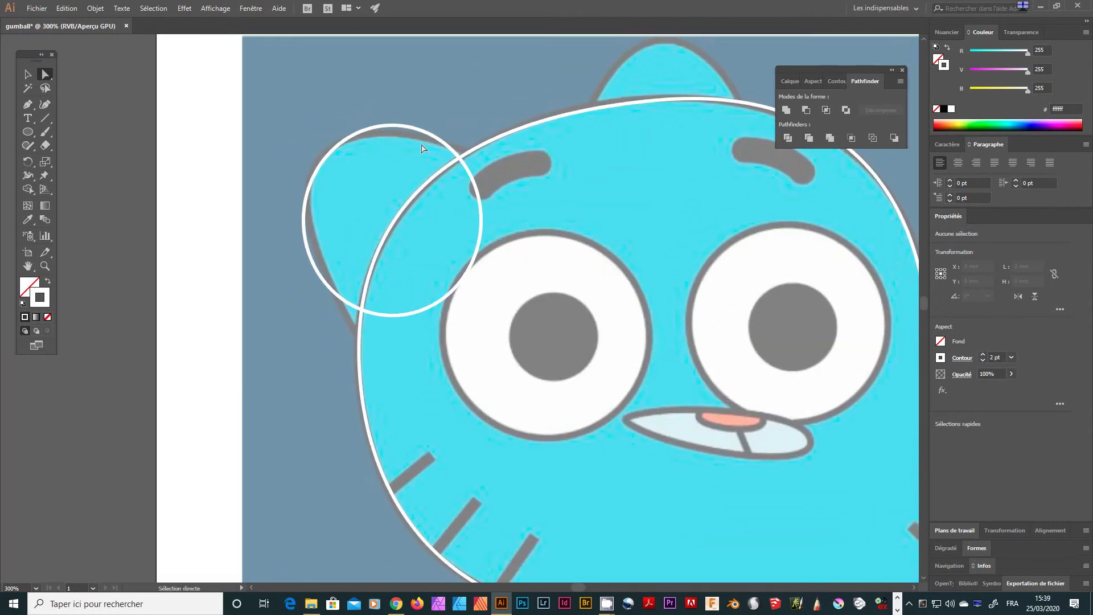
Step: Move the ear ellipse's four anchors to fit the template ear, with the top anchor at about X 45.6, Y 54.0 mm
{"action": "left_click", "coordinate": [319, 170]}
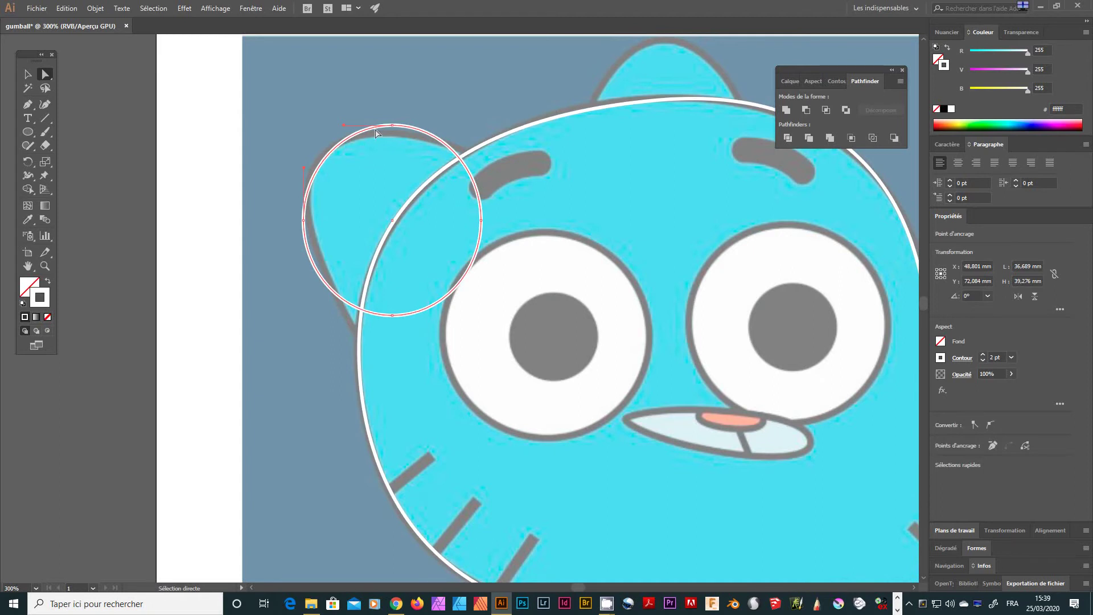
{"action": "left_click_drag", "start_coordinate": [393, 126], "coordinate": [377, 131]}
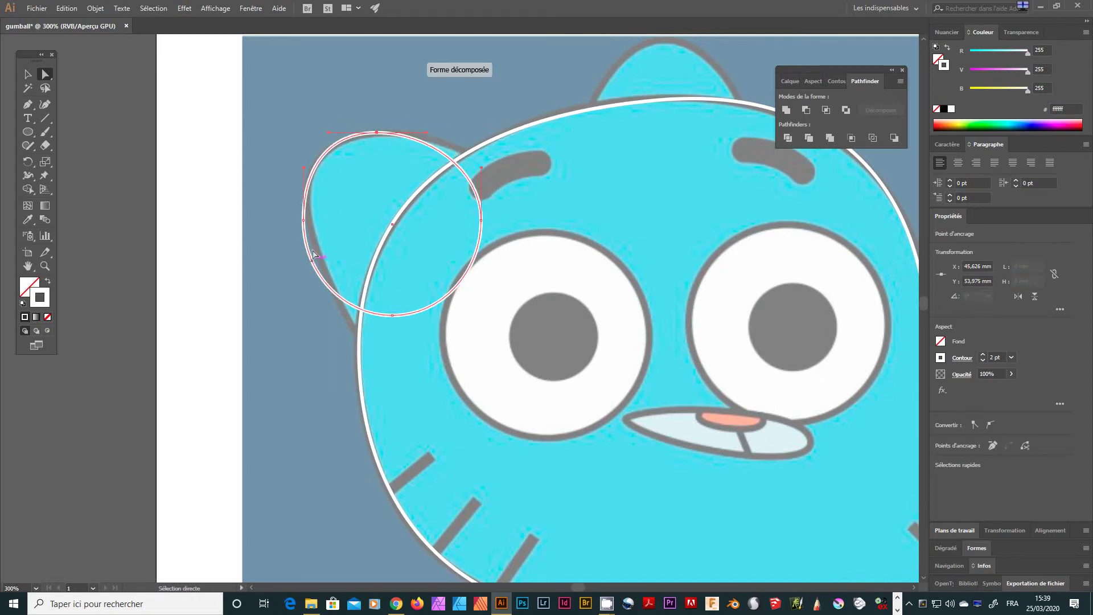
{"action": "mouse_move", "coordinate": [300, 222]}
{"action": "left_mouse_down"}
{"action": "mouse_move", "coordinate": [306, 201]}
{"action": "mouse_move", "coordinate": [310, 211]}
{"action": "left_mouse_up"}
{"action": "left_click_drag", "start_coordinate": [393, 315], "coordinate": [395, 346]}
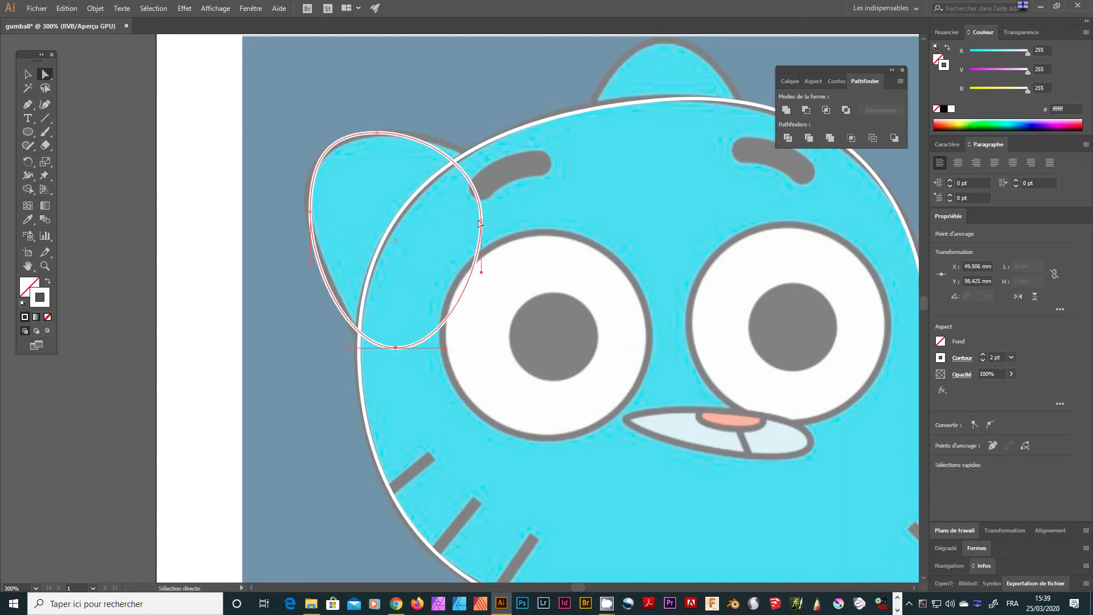
{"action": "left_click_drag", "start_coordinate": [481, 222], "coordinate": [496, 197]}
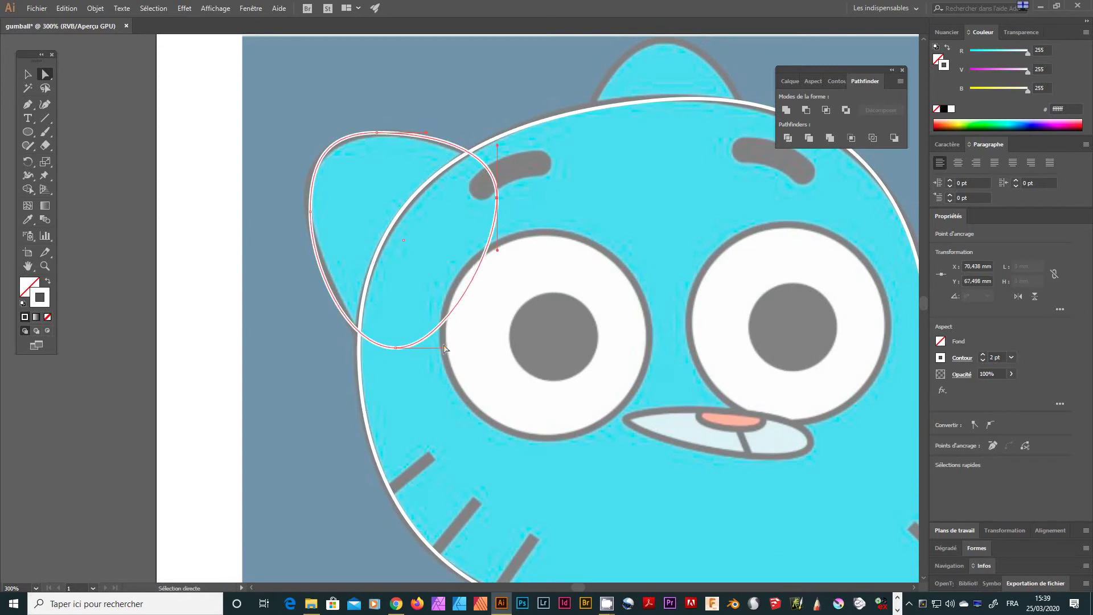
Step: Refine the left-hand ear's curve by adjusting the outer anchor and handle, and shifting the top anchor to about X 47.6, Y 54.0 mm
{"action": "left_click", "coordinate": [307, 265]}
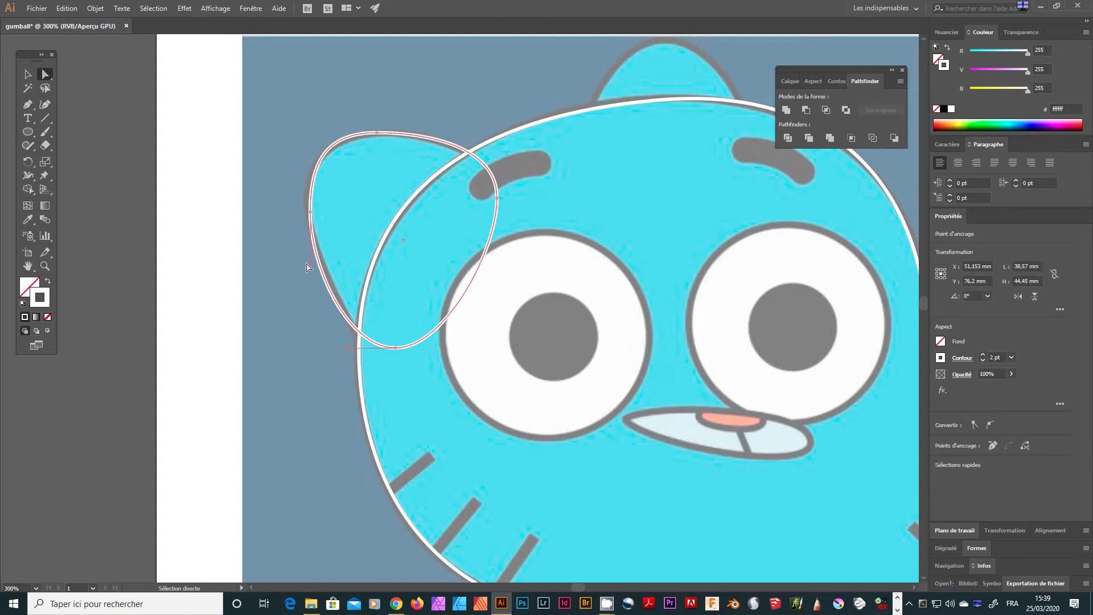
{"action": "left_click_drag", "start_coordinate": [311, 264], "coordinate": [321, 262]}
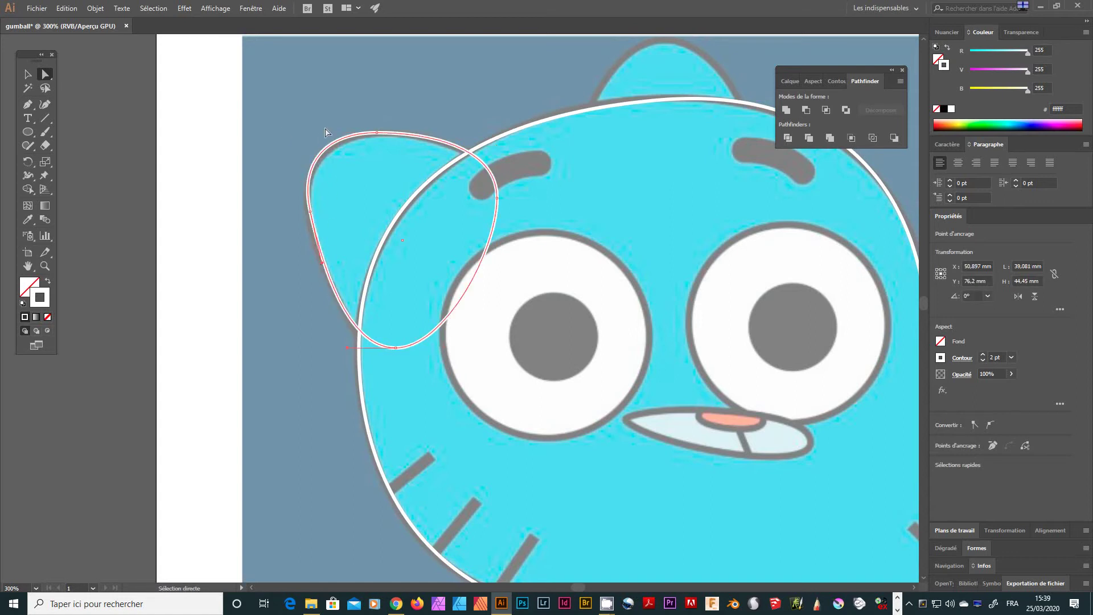
{"action": "left_click", "coordinate": [377, 131]}
{"action": "left_click_drag", "start_coordinate": [376, 134], "coordinate": [386, 133]}
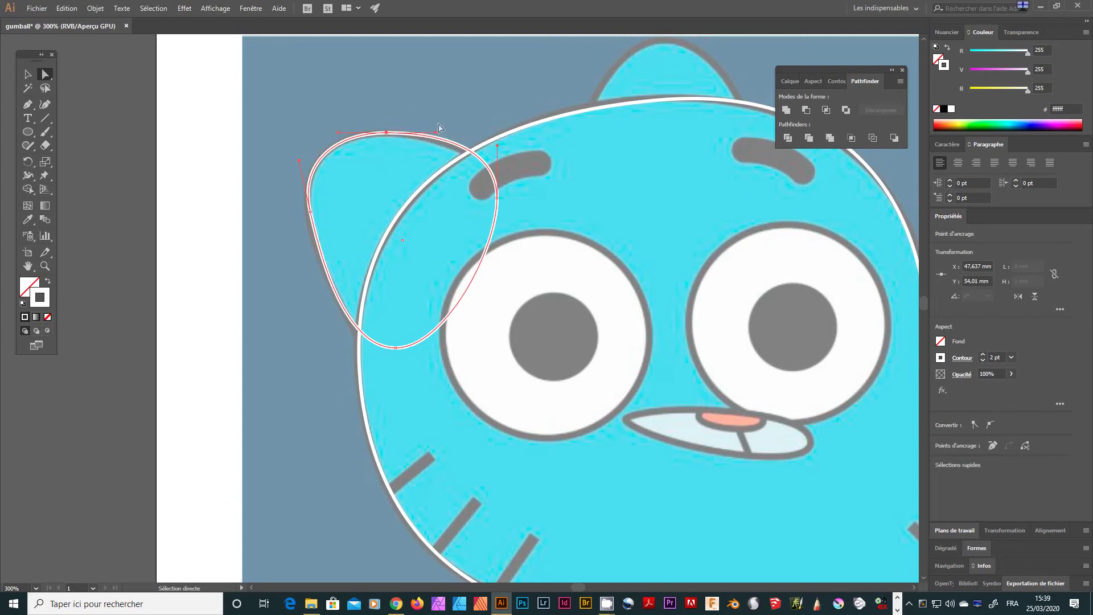
{"action": "left_click_drag", "start_coordinate": [498, 199], "coordinate": [497, 203]}
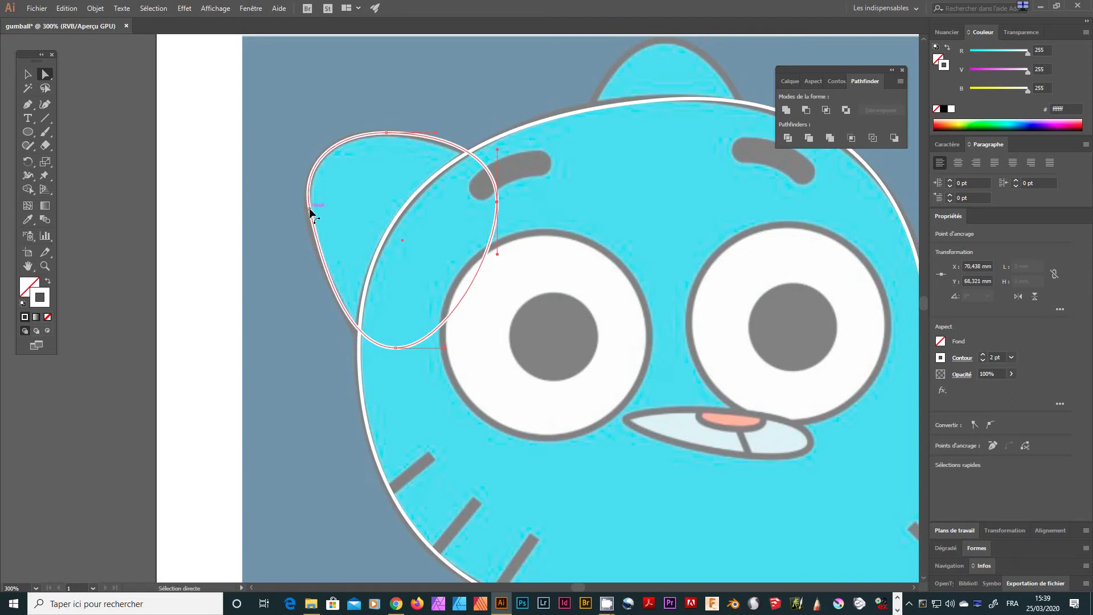
{"action": "left_click_drag", "start_coordinate": [310, 212], "coordinate": [306, 215]}
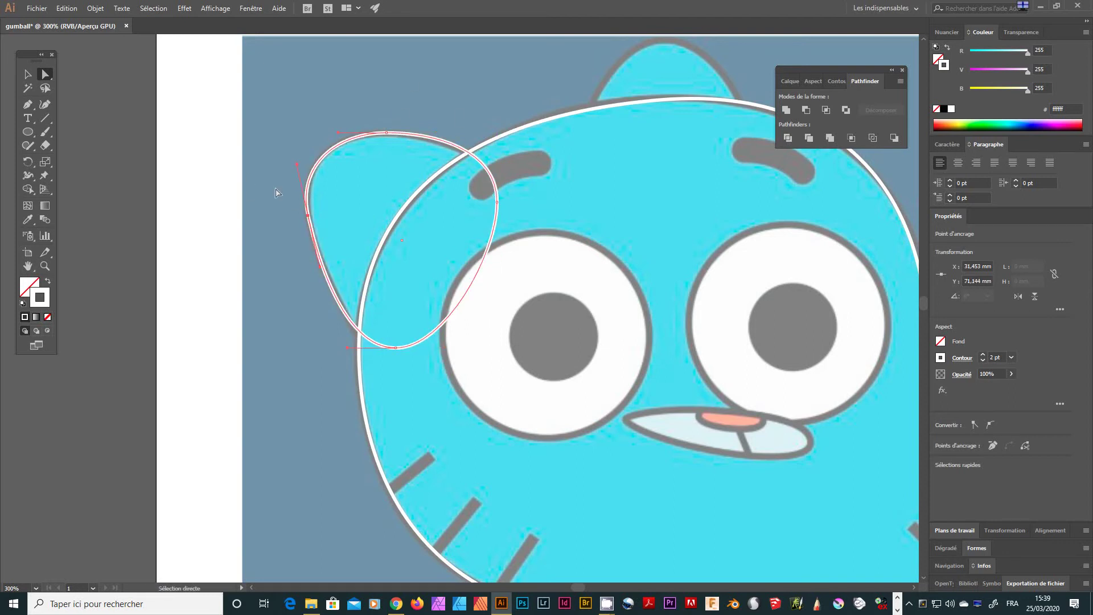
{"action": "left_click", "coordinate": [255, 265]}
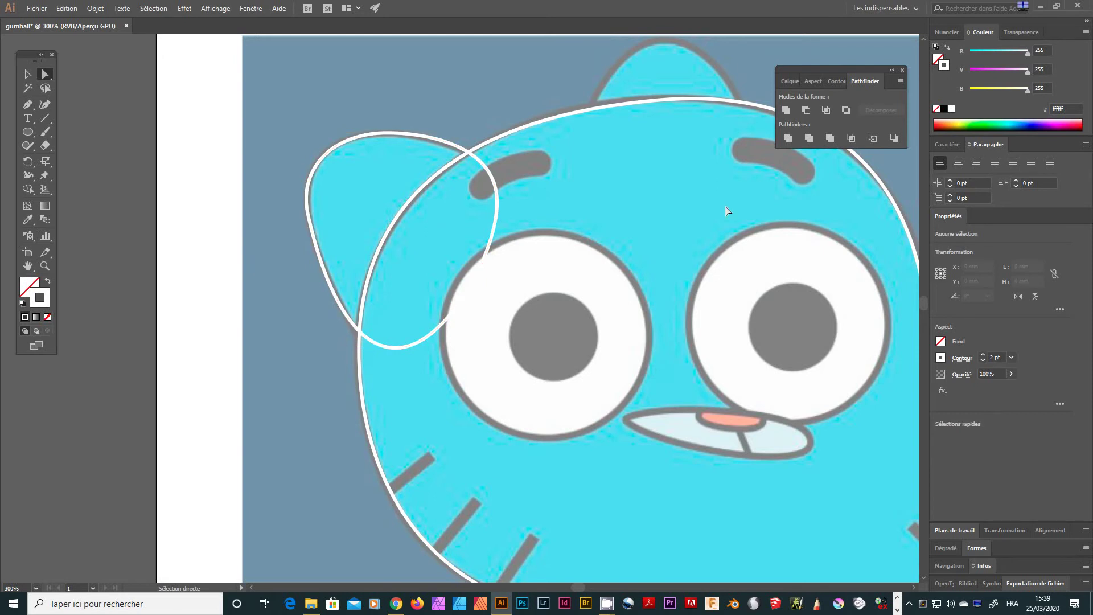
Step: Duplicate the finished ear shape and place the copy over the character's upper ear
{"action": "key", "text": "ctrl+minus"}
{"action": "key", "text": "ctrl+minus"}
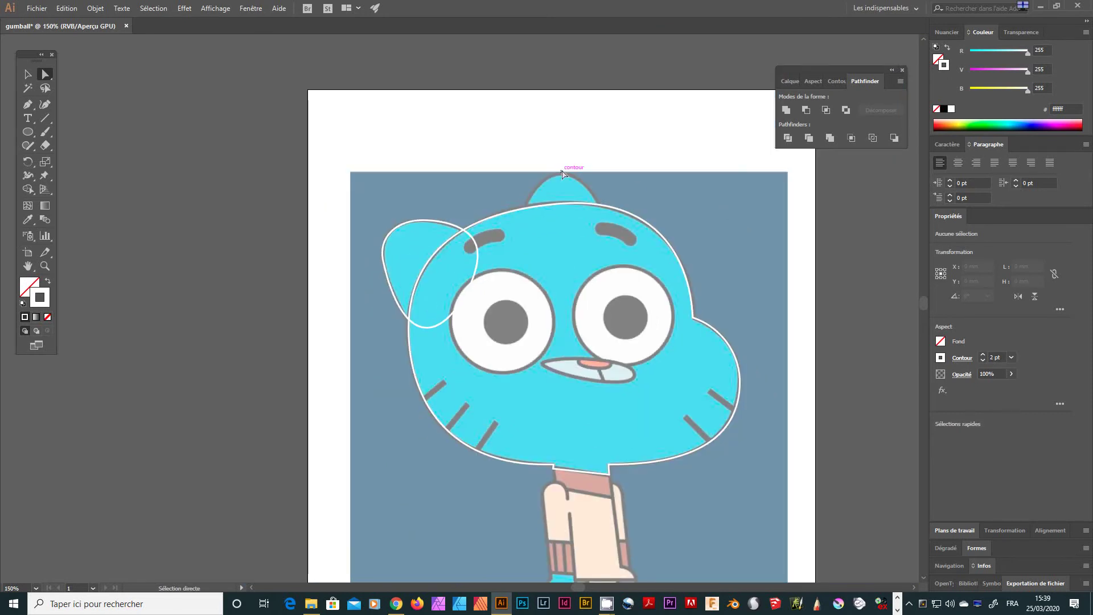
{"action": "left_click", "coordinate": [27, 74]}
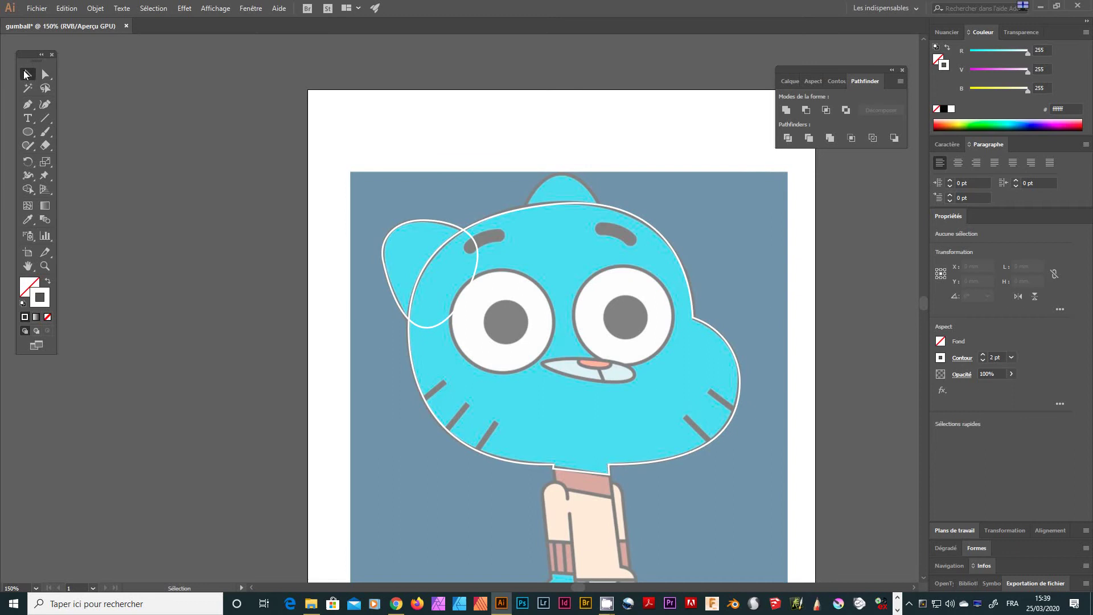
{"action": "left_click", "coordinate": [390, 227]}
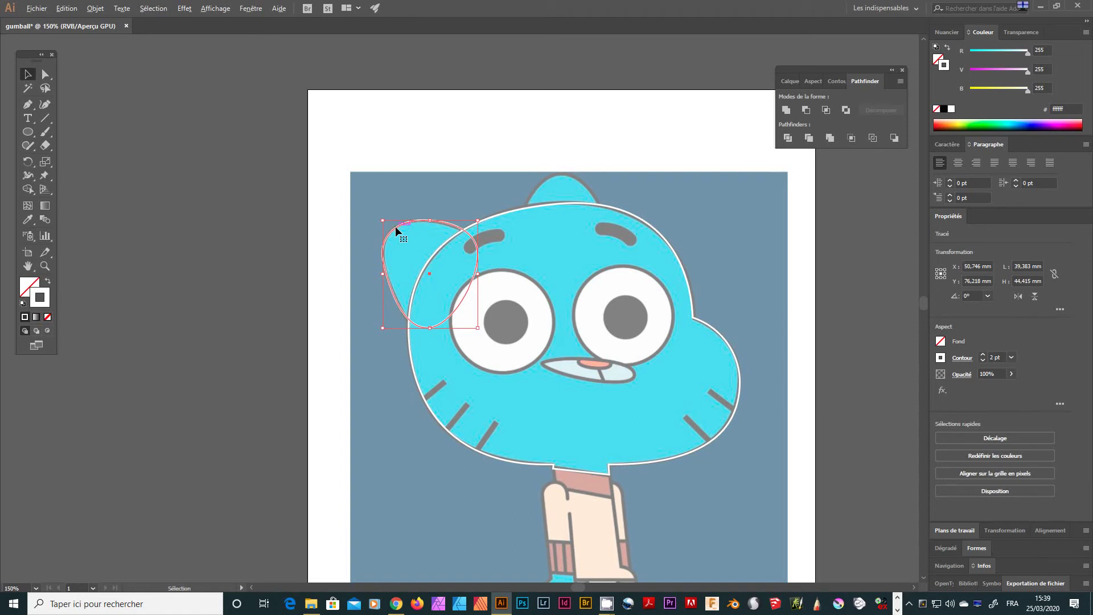
{"action": "left_click_drag", "start_coordinate": [395, 226], "coordinate": [544, 187]}
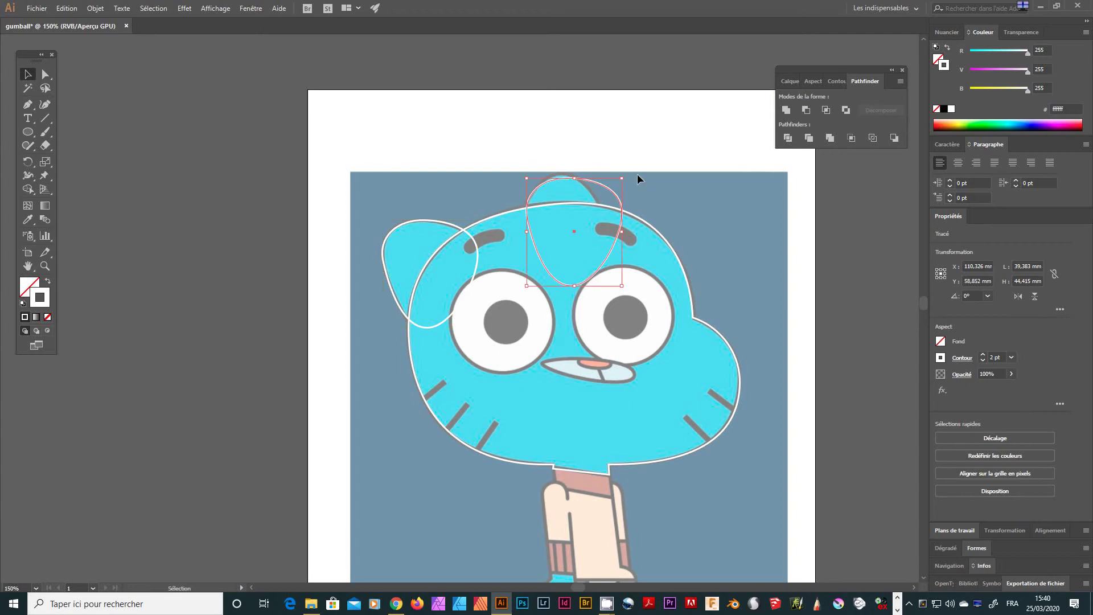
Step: Rotate the copied ear shape to about 303.5° and scale it to match the upper ear on the template
{"action": "left_click_drag", "start_coordinate": [626, 174], "coordinate": [649, 243]}
{"action": "left_click_drag", "start_coordinate": [609, 189], "coordinate": [593, 190]}
{"action": "left_click_drag", "start_coordinate": [630, 241], "coordinate": [625, 240]}
{"action": "left_click_drag", "start_coordinate": [488, 222], "coordinate": [491, 221]}
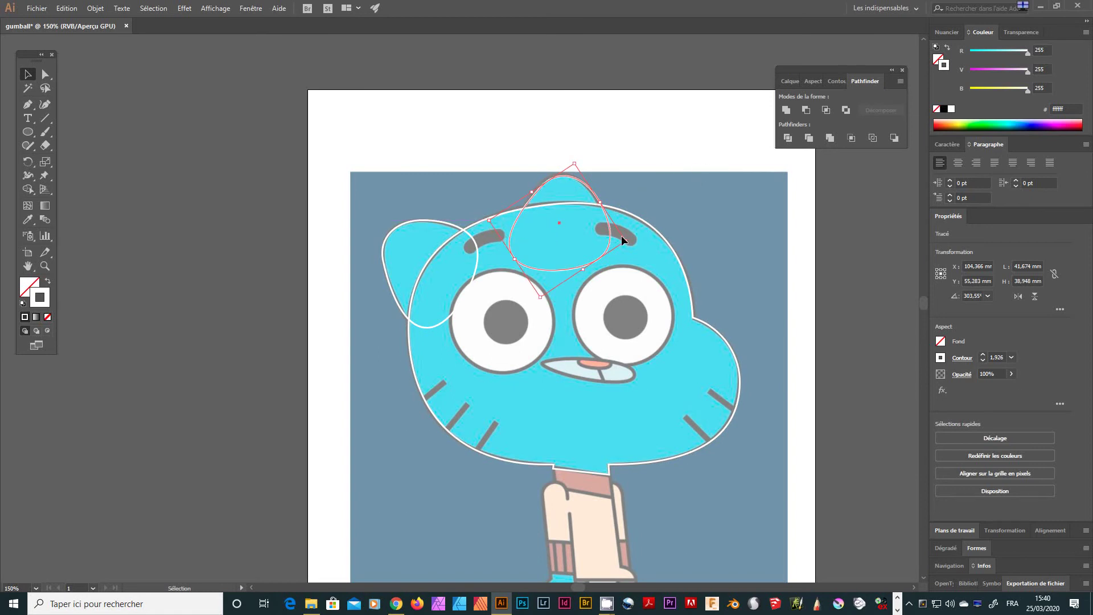
{"action": "left_click_drag", "start_coordinate": [622, 237], "coordinate": [622, 240]}
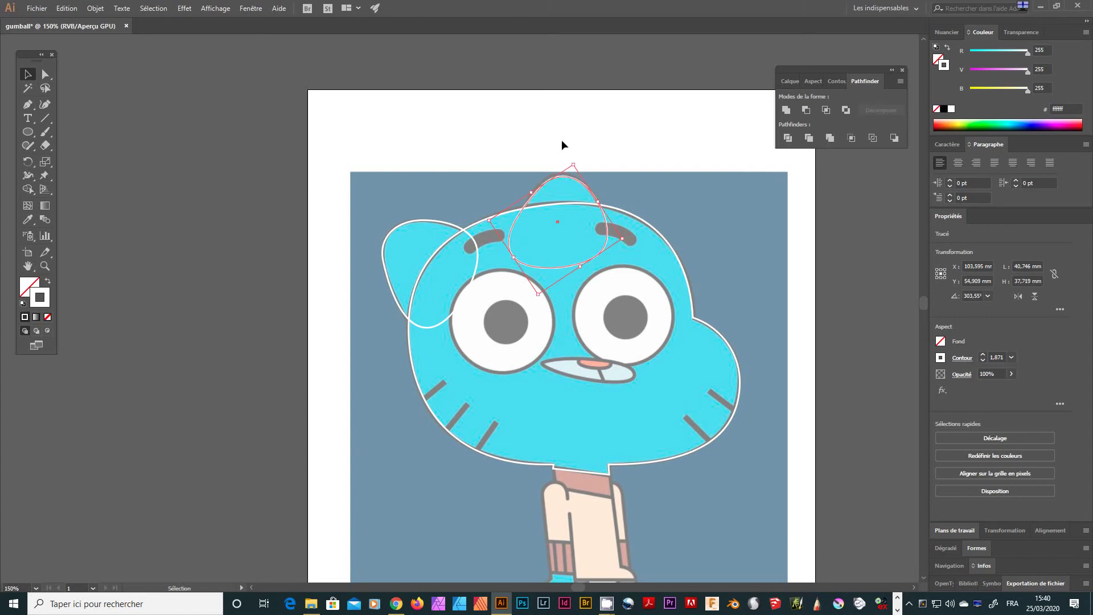
{"action": "left_click_drag", "start_coordinate": [574, 167], "coordinate": [571, 161]}
{"action": "left_click", "coordinate": [654, 226]}
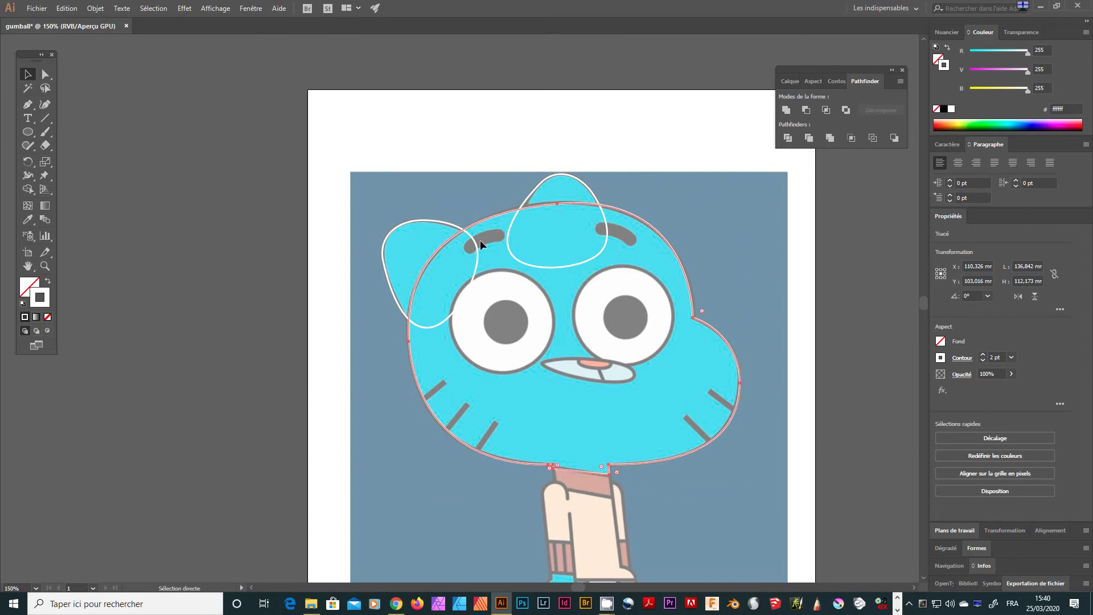
Step: Move the upper ear shape's lower-left anchor slightly inward so its left edge follows the template
{"action": "key", "text": "ctrl+plus"}
{"action": "key", "text": "ctrl+plus"}
{"action": "key", "text": "ctrl+plus"}
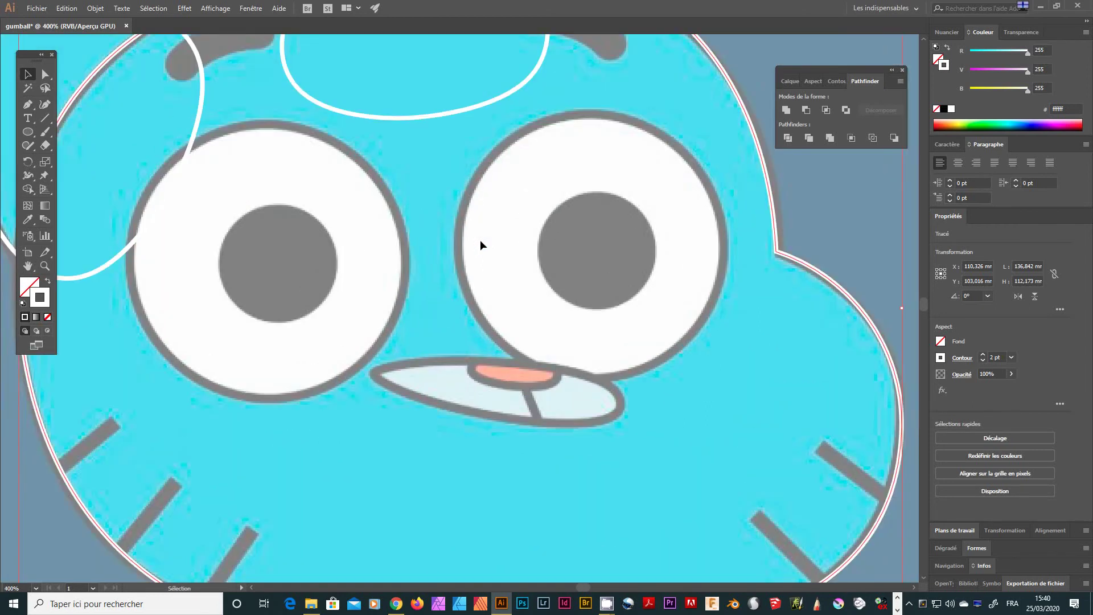
{"action": "left_click_drag", "start_coordinate": [514, 185], "coordinate": [651, 456]}
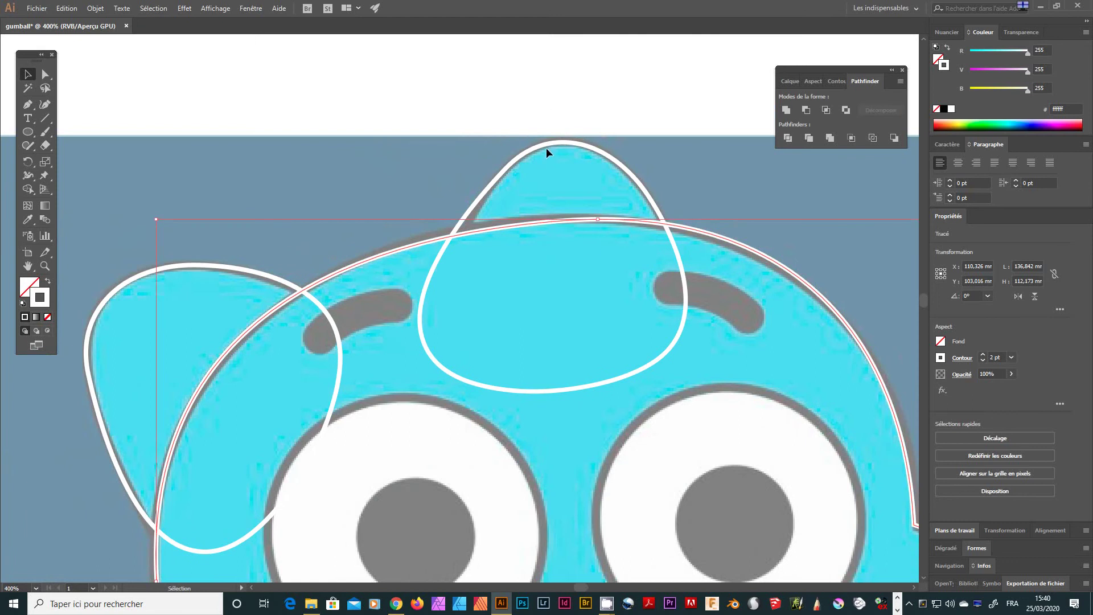
{"action": "left_click", "coordinate": [414, 128]}
{"action": "left_click", "coordinate": [49, 75]}
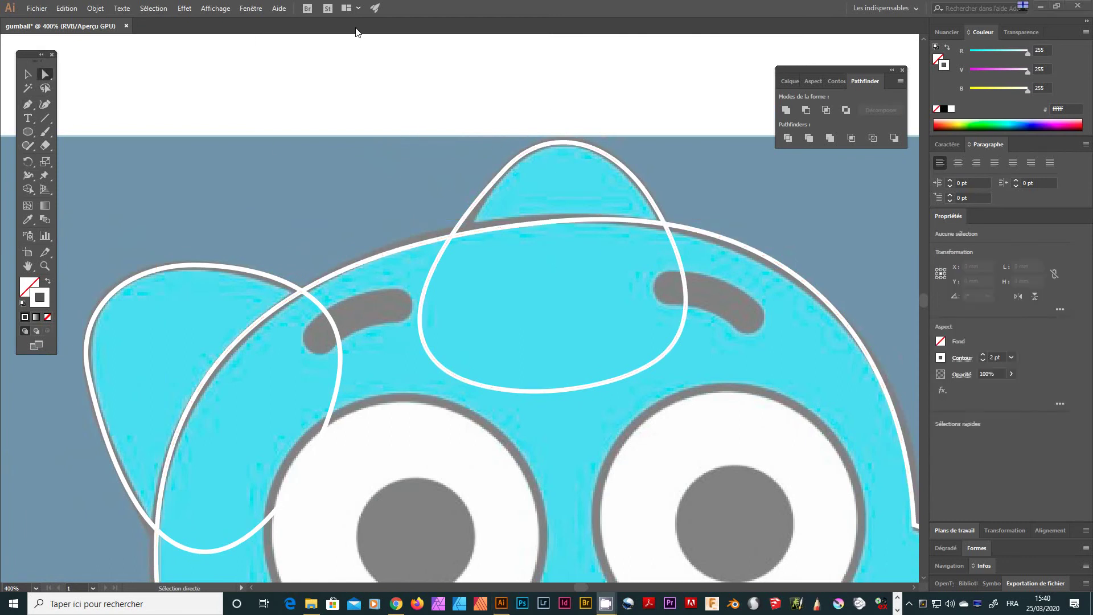
{"action": "left_click", "coordinate": [455, 227]}
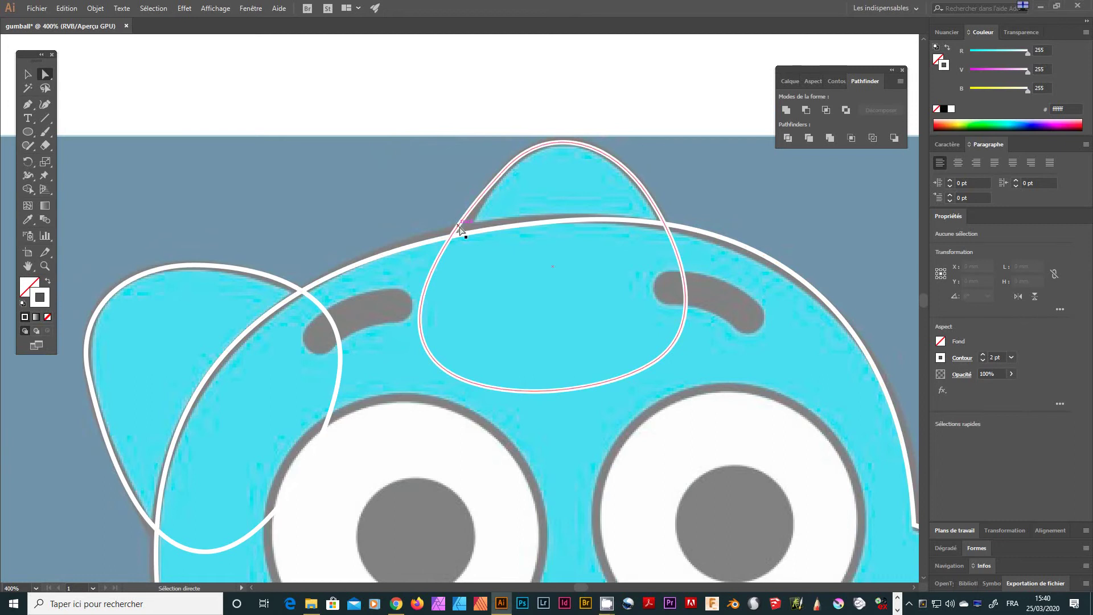
{"action": "left_click_drag", "start_coordinate": [432, 360], "coordinate": [454, 359]}
{"action": "left_click", "coordinate": [690, 283]}
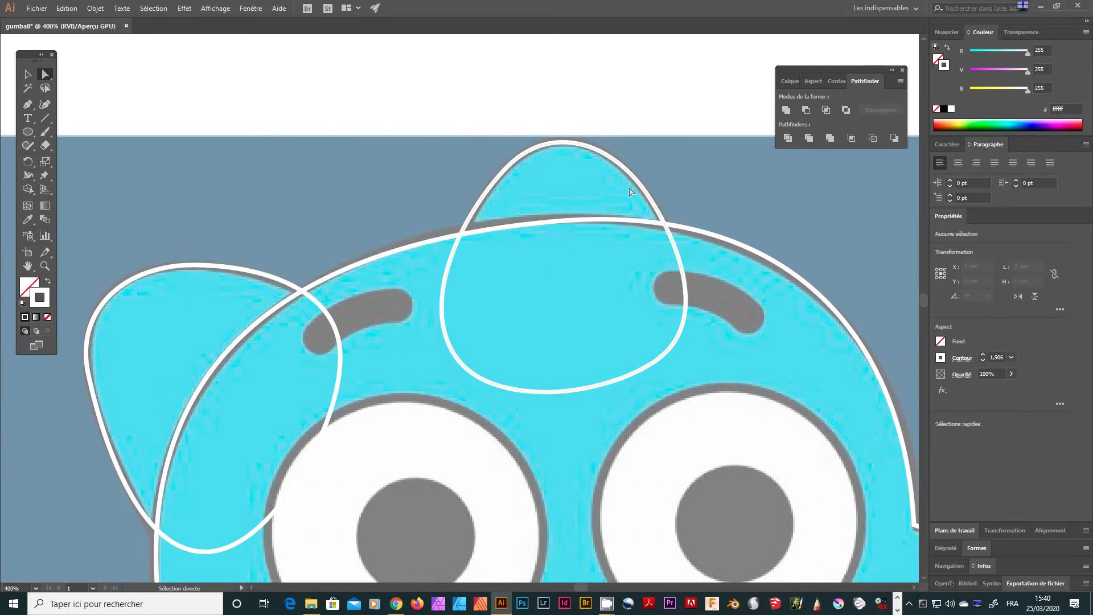
Step: Move the head outline's top anchor to about X 101.2, Y 46.9 mm and shorten its left handle
{"action": "left_click", "coordinate": [500, 227]}
{"action": "left_click_drag", "start_coordinate": [550, 220], "coordinate": [538, 217]}
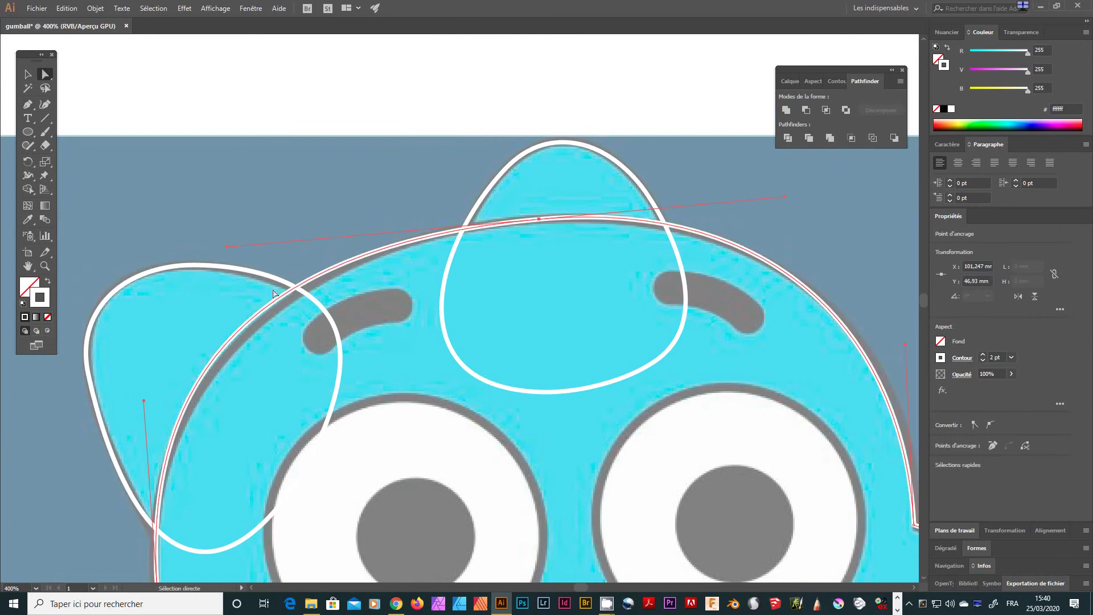
{"action": "left_click_drag", "start_coordinate": [226, 248], "coordinate": [244, 252]}
{"action": "left_click", "coordinate": [243, 253]}
{"action": "left_click_drag", "start_coordinate": [571, 310], "coordinate": [449, 233]}
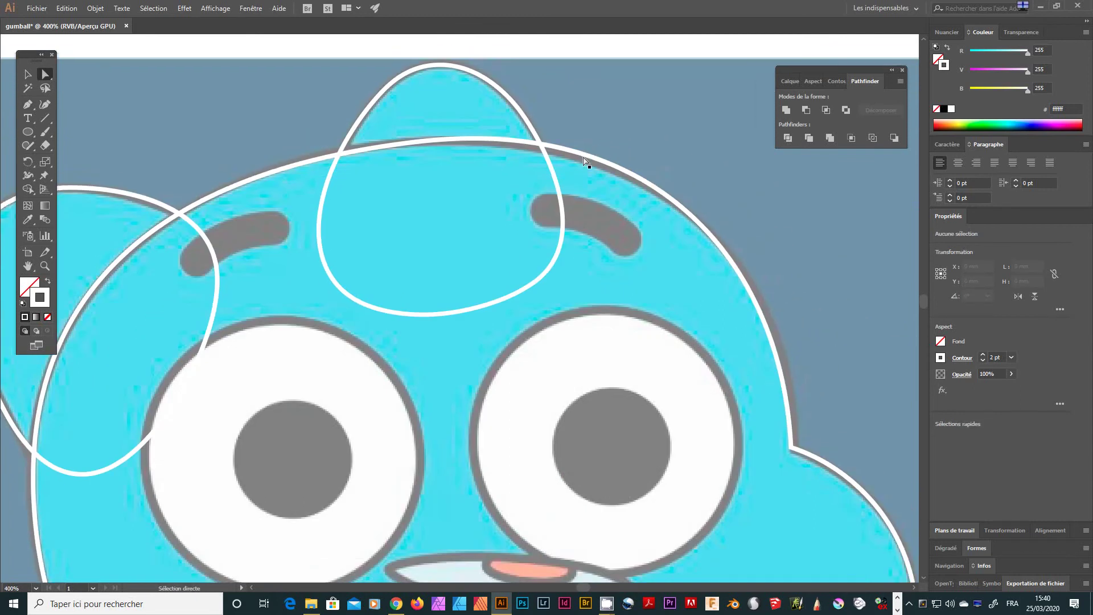
Step: Adjust the handles of the head outline's top and cheek-junction anchors so the upper-right curve follows the template
{"action": "left_click", "coordinate": [586, 162]}
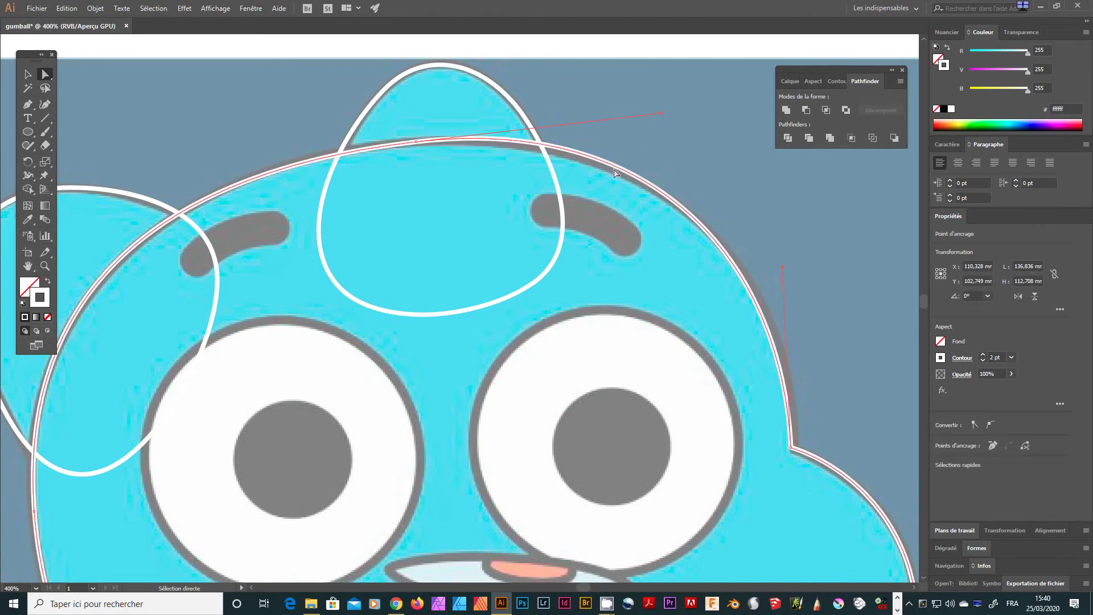
{"action": "left_click_drag", "start_coordinate": [659, 113], "coordinate": [641, 114]}
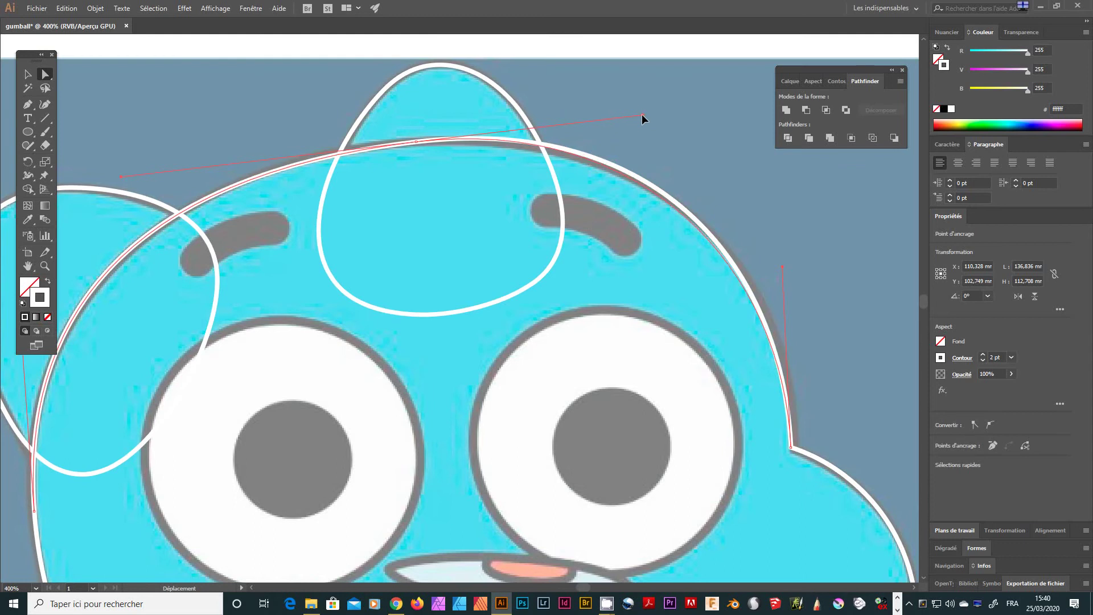
{"action": "left_click_drag", "start_coordinate": [782, 266], "coordinate": [796, 261]}
{"action": "left_click_drag", "start_coordinate": [614, 239], "coordinate": [740, 220]}
{"action": "left_click_drag", "start_coordinate": [643, 530], "coordinate": [527, 176]}
{"action": "left_click_drag", "start_coordinate": [691, 427], "coordinate": [634, 361]}
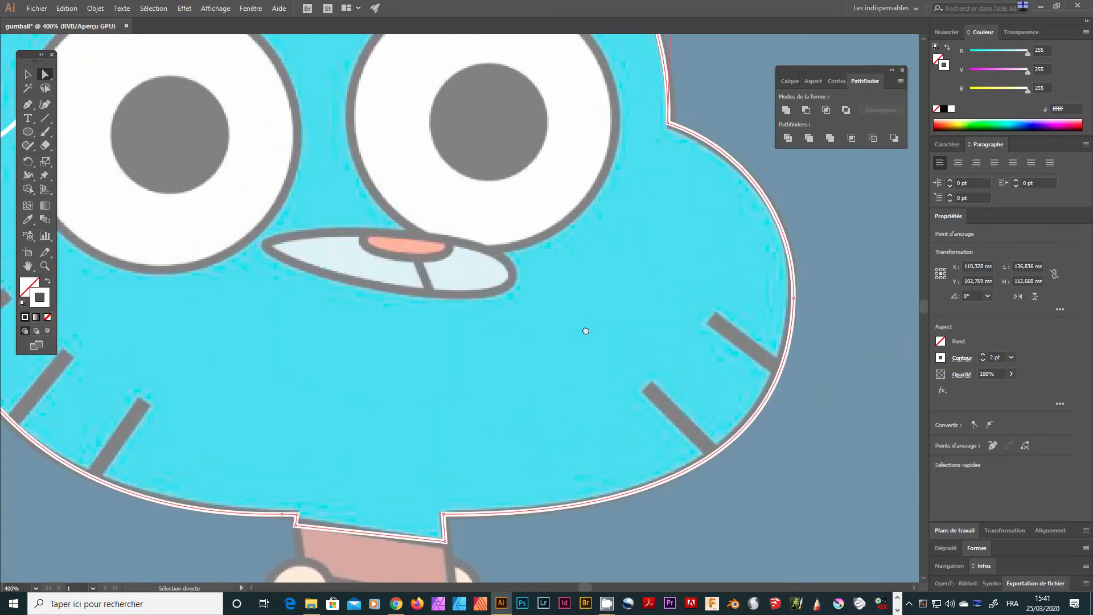
{"action": "key", "text": "ctrl+minus"}
{"action": "key", "text": "ctrl+minus"}
{"action": "key", "text": "ctrl+minus"}
{"action": "key", "text": "ctrl+minus"}
{"action": "left_click", "coordinate": [577, 309]}
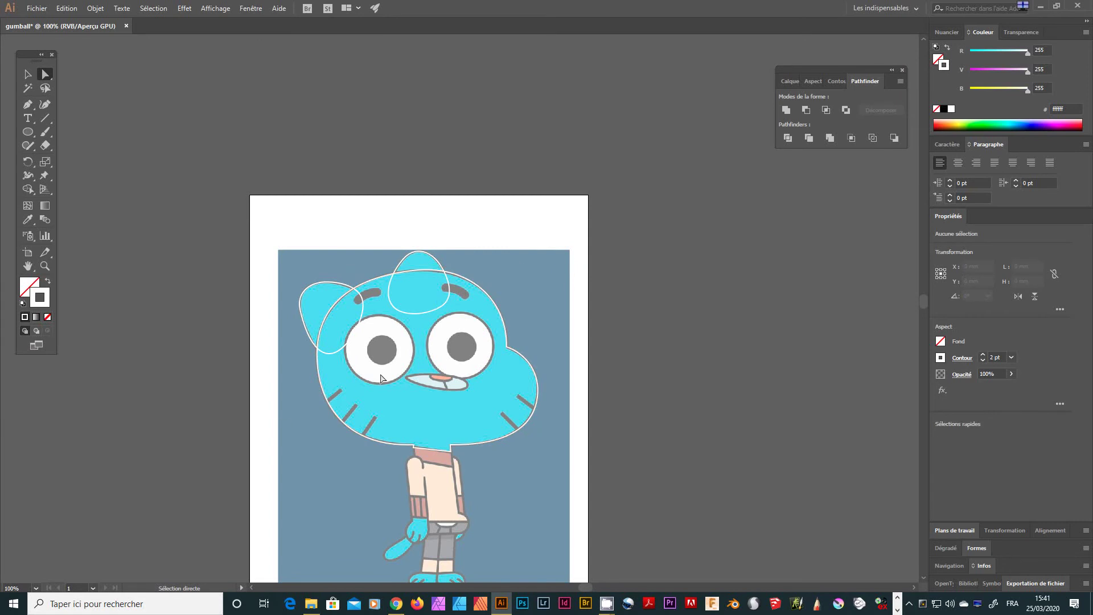
Step: Draw an ellipse of about 41.8 × 43.2 mm around the character's left-hand eye
{"action": "key", "text": "ctrl+plus"}
{"action": "left_click_drag", "start_coordinate": [381, 378], "coordinate": [475, 253]}
{"action": "left_click", "coordinate": [30, 132]}
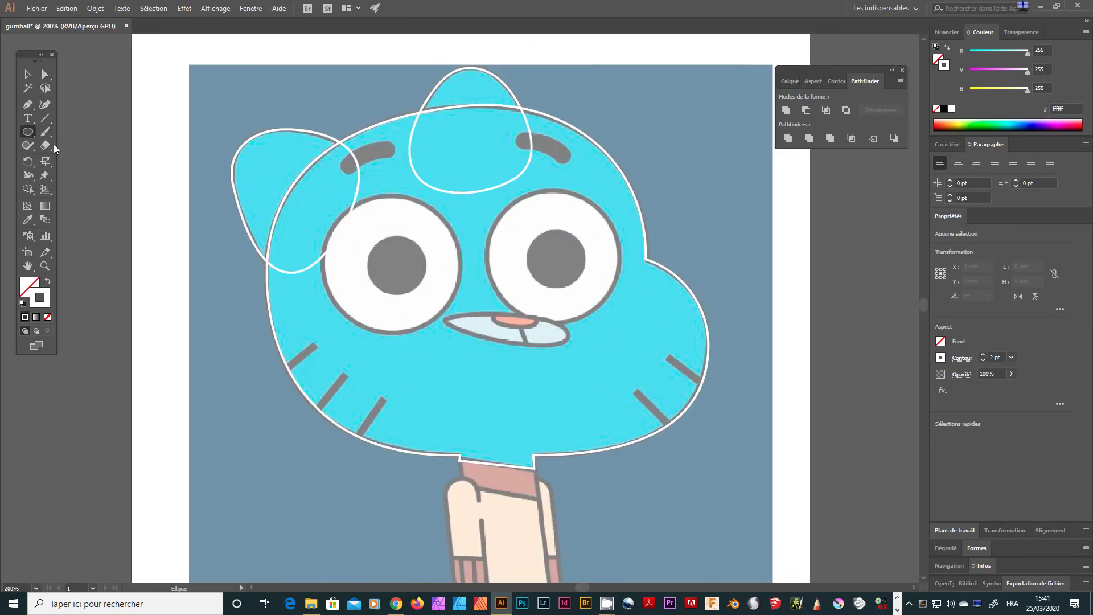
{"action": "left_click_drag", "start_coordinate": [326, 201], "coordinate": [460, 333]}
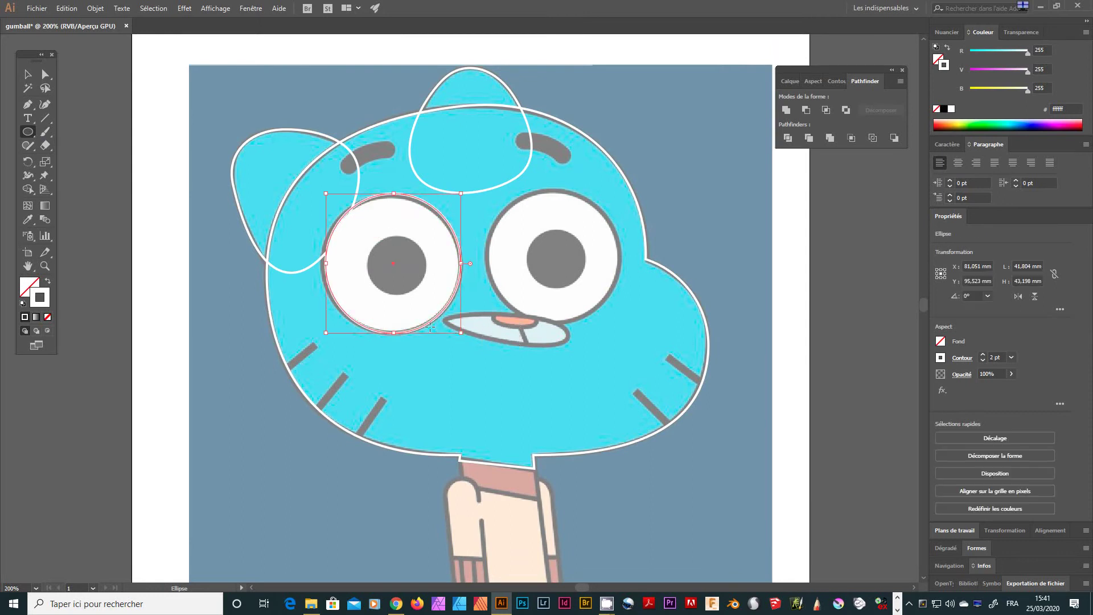
Step: Resize the left-hand eye ellipse to about 42.5 × 42.5 mm to fit the template's eye outline
{"action": "key", "text": "ctrl+plus"}
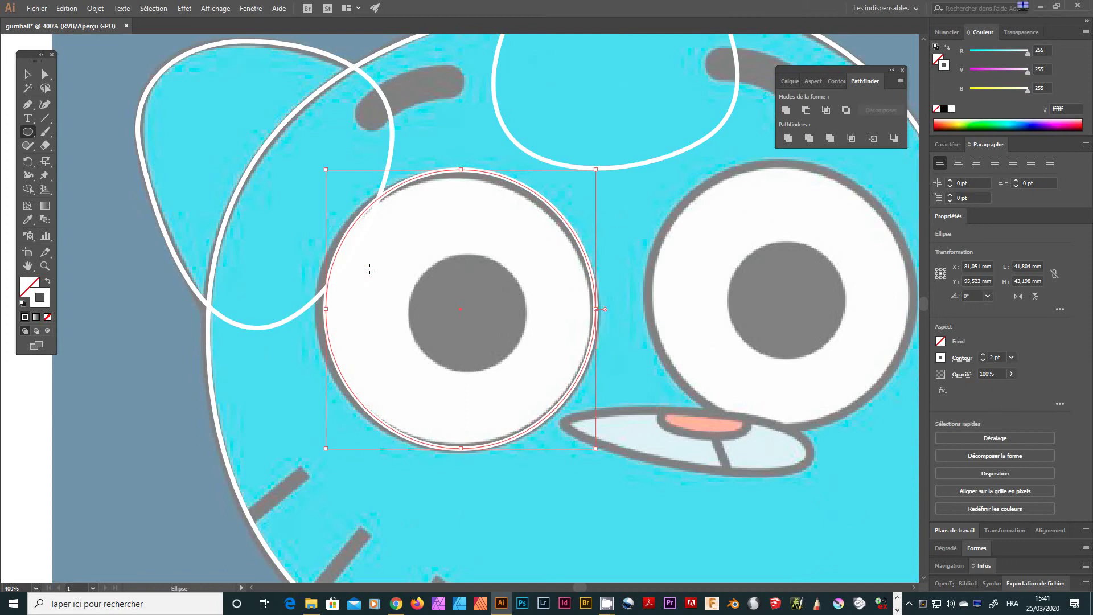
{"action": "left_click", "coordinate": [28, 74]}
{"action": "left_click_drag", "start_coordinate": [461, 170], "coordinate": [461, 175]}
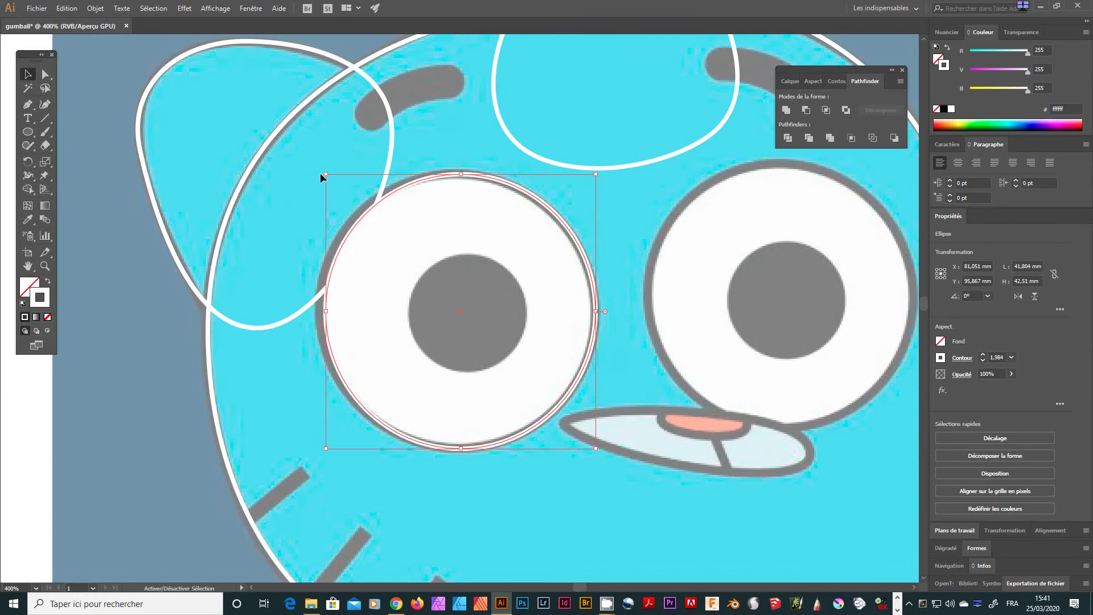
{"action": "left_click_drag", "start_coordinate": [324, 173], "coordinate": [321, 169]}
{"action": "left_click_drag", "start_coordinate": [456, 168], "coordinate": [458, 174]}
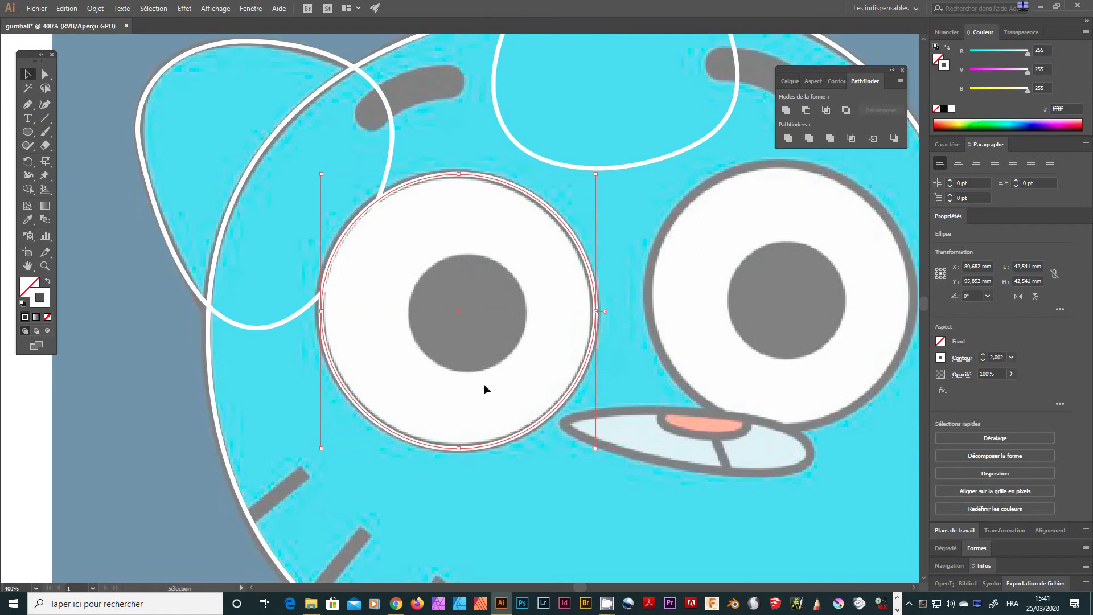
Step: Draw an ellipse of about 17.9 × 17.9 mm over the left-hand eye's pupil
{"action": "left_click", "coordinate": [28, 132]}
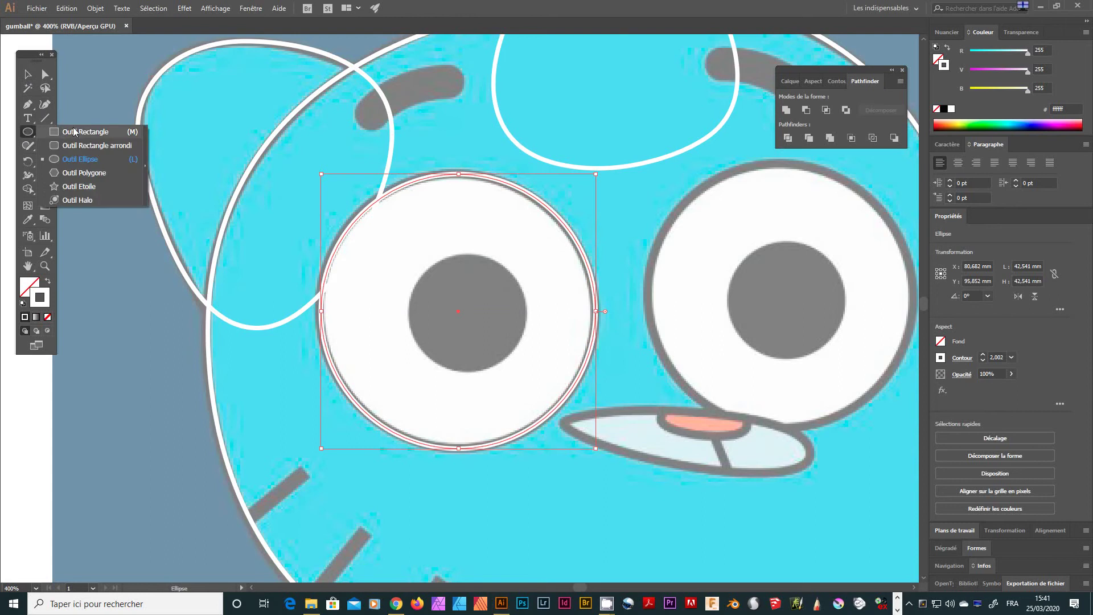
{"action": "left_click", "coordinate": [107, 157]}
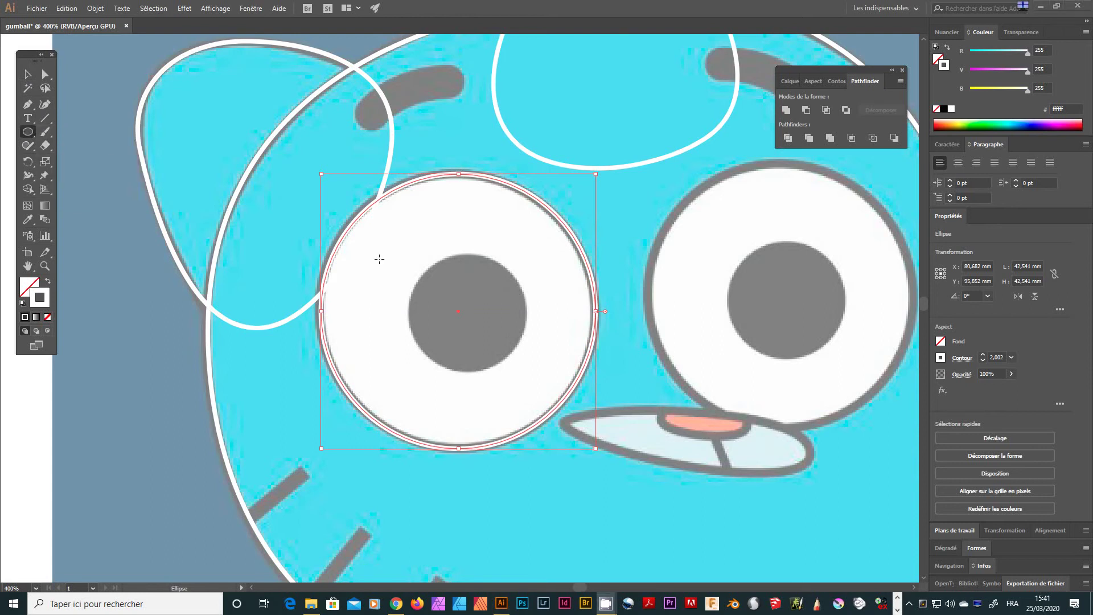
{"action": "left_click_drag", "start_coordinate": [434, 259], "coordinate": [528, 363]}
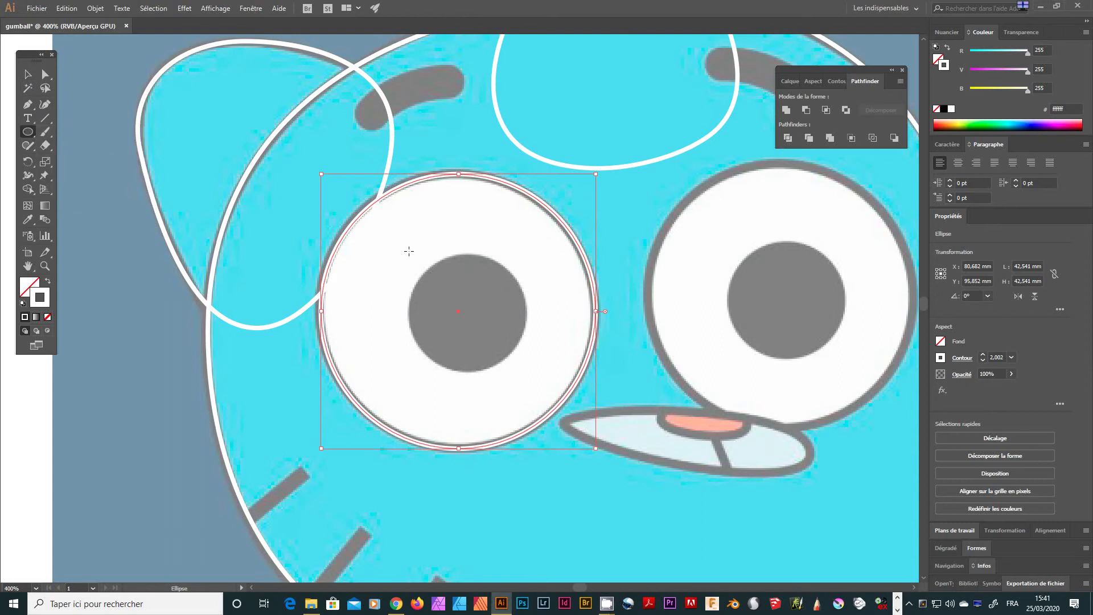
{"action": "left_click_drag", "start_coordinate": [408, 251], "coordinate": [523, 368]}
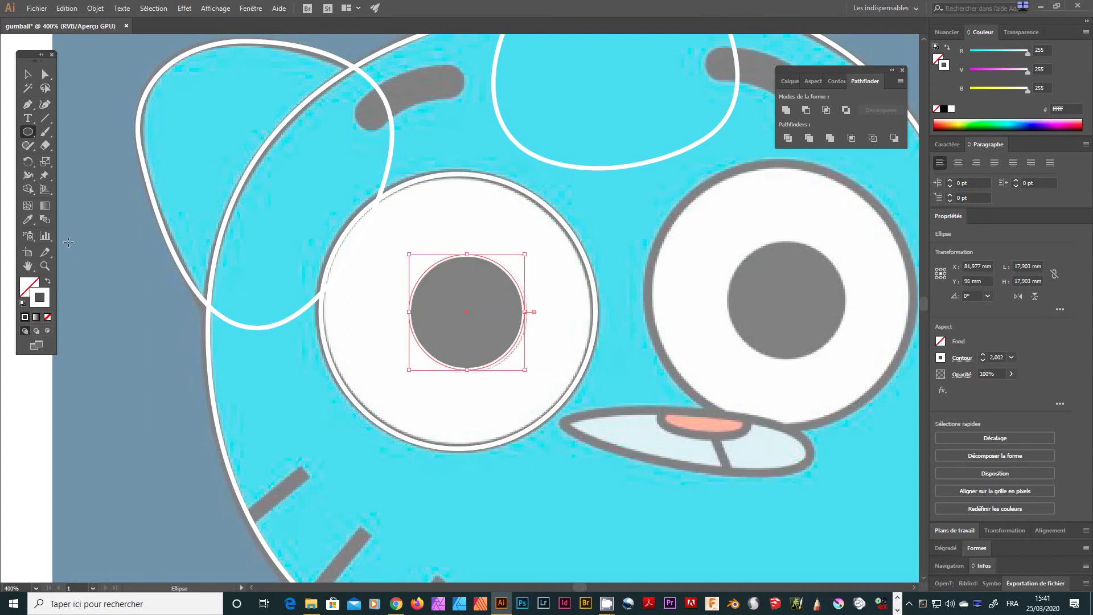
Step: Duplicate the left-hand eye and pupil ellipses onto the template's right-hand eye, with the eye ellipse centred at about X 131, Y 93.6 mm
{"action": "left_click", "coordinate": [23, 75]}
{"action": "left_click_drag", "start_coordinate": [589, 203], "coordinate": [466, 309]}
{"action": "key", "text": "space"}
{"action": "left_click_drag", "start_coordinate": [673, 312], "coordinate": [466, 300]}
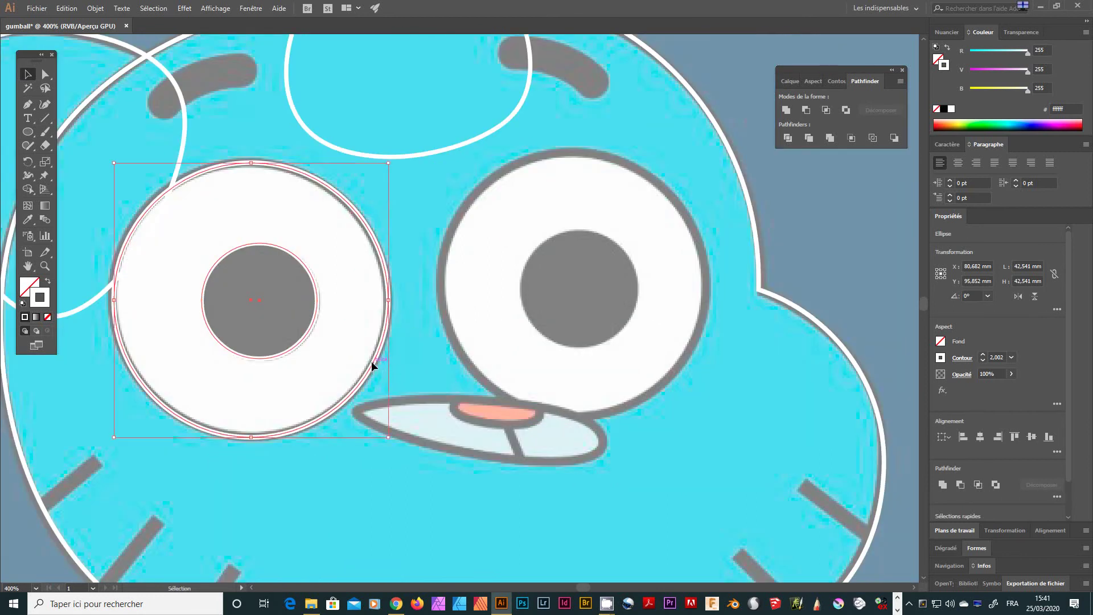
{"action": "left_click_drag", "start_coordinate": [420, 235], "coordinate": [211, 346]}
{"action": "left_click_drag", "start_coordinate": [384, 342], "coordinate": [708, 327]}
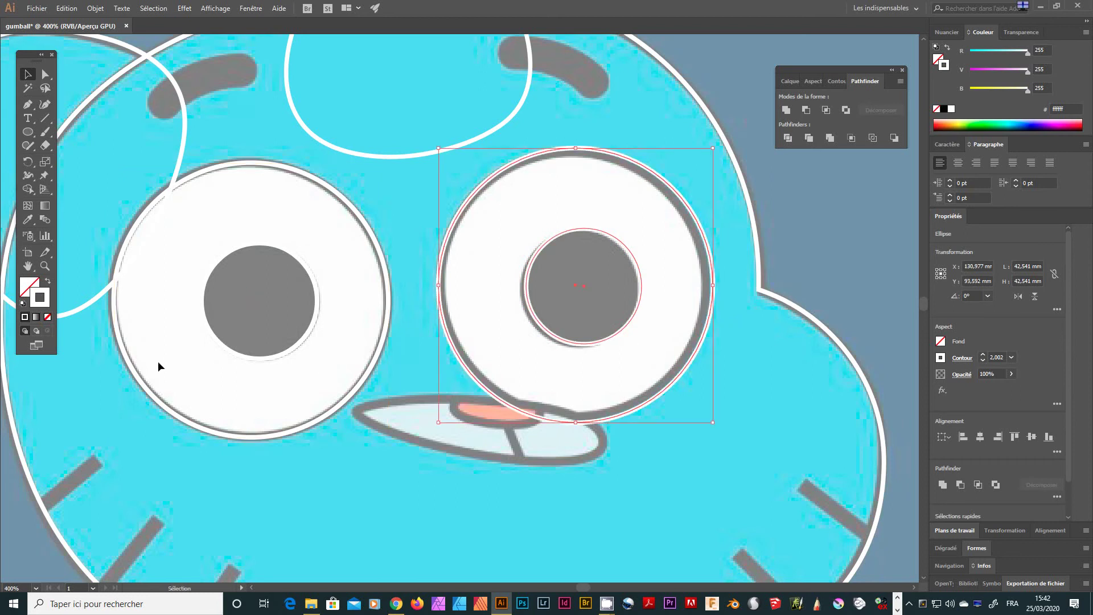
Step: Resize the right-hand eye ellipse to about 41.7 × 40.3 mm to fit the template's eye outline
{"action": "left_click_drag", "start_coordinate": [309, 405], "coordinate": [392, 429]}
{"action": "left_click", "coordinate": [688, 186]}
{"action": "left_click", "coordinate": [696, 177]}
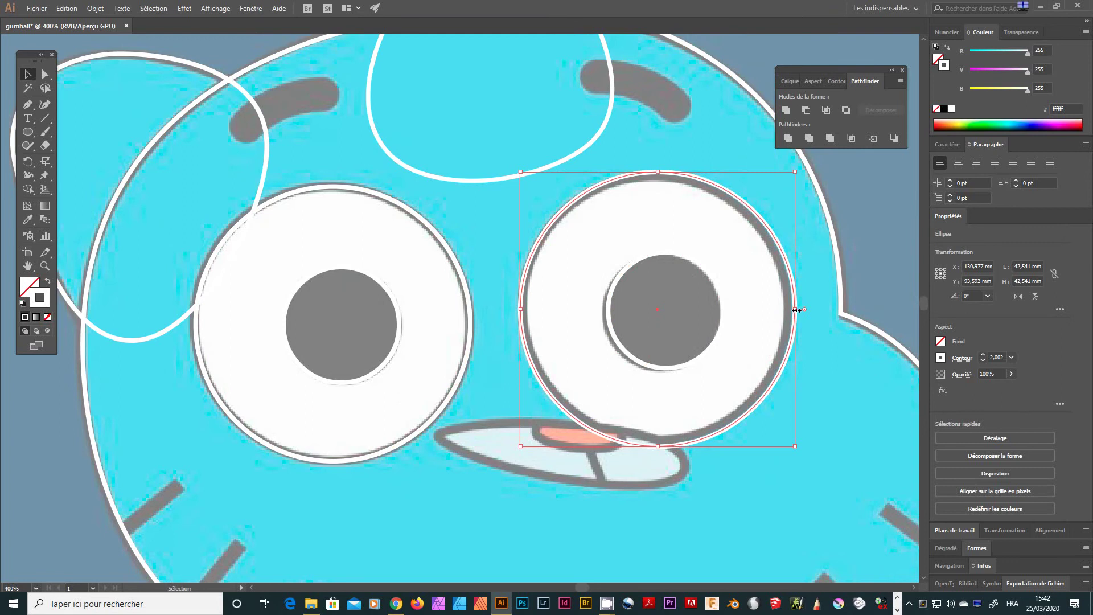
{"action": "left_click_drag", "start_coordinate": [795, 445], "coordinate": [789, 440]}
{"action": "left_click_drag", "start_coordinate": [658, 445], "coordinate": [660, 439]}
{"action": "left_click_drag", "start_coordinate": [654, 173], "coordinate": [656, 178]}
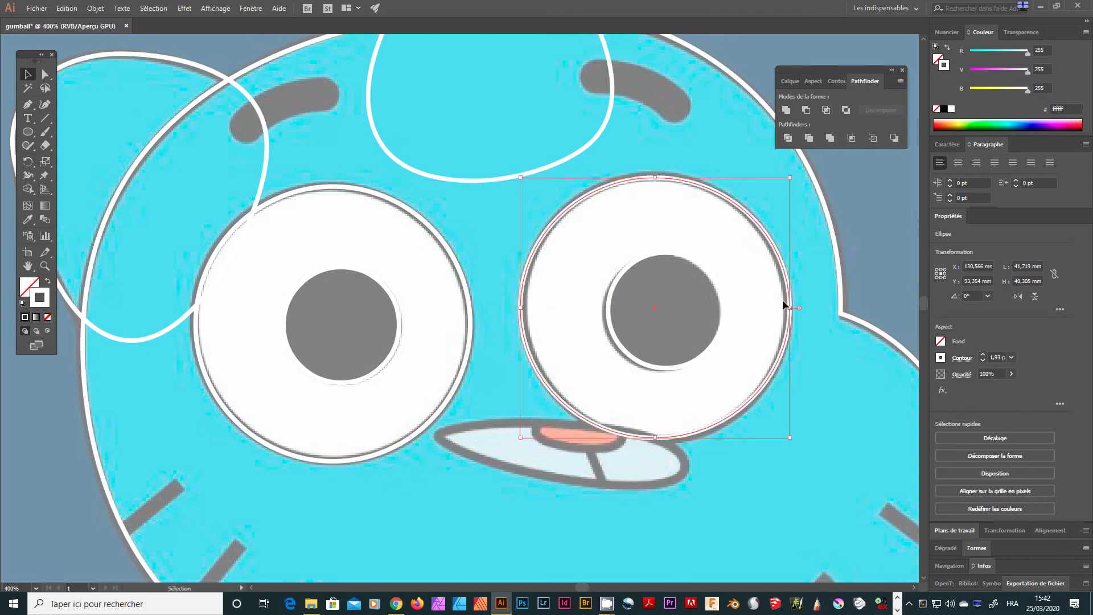
Step: Enlarge the right-hand pupil ellipse to about 18.9 × 18.4 mm to cover the template's pupil
{"action": "left_click", "coordinate": [652, 331]}
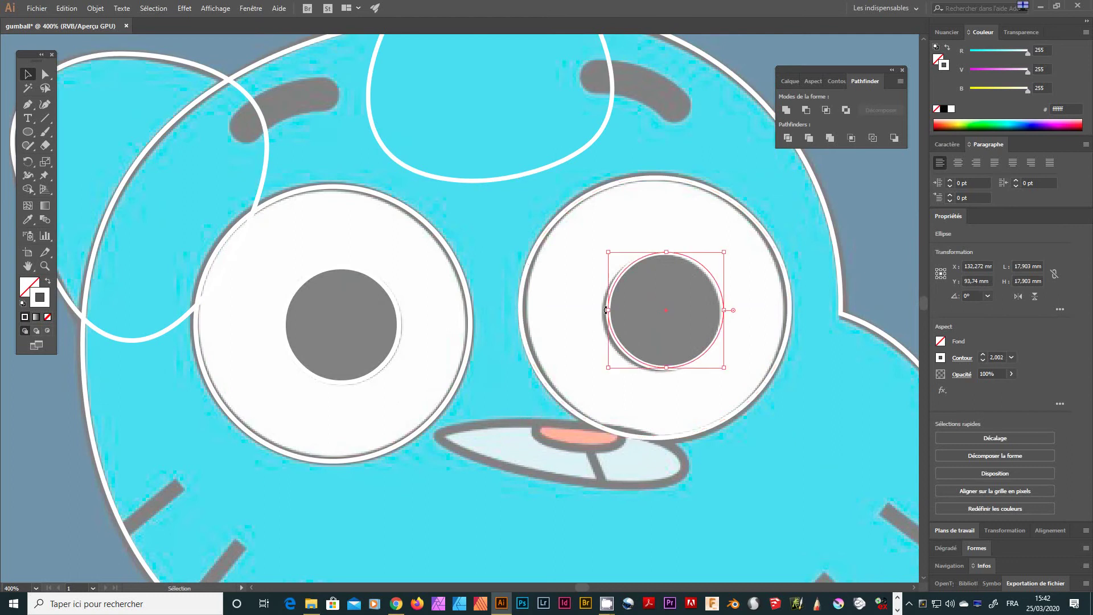
{"action": "left_click_drag", "start_coordinate": [608, 310], "coordinate": [602, 310]}
{"action": "left_click_drag", "start_coordinate": [661, 369], "coordinate": [661, 372]}
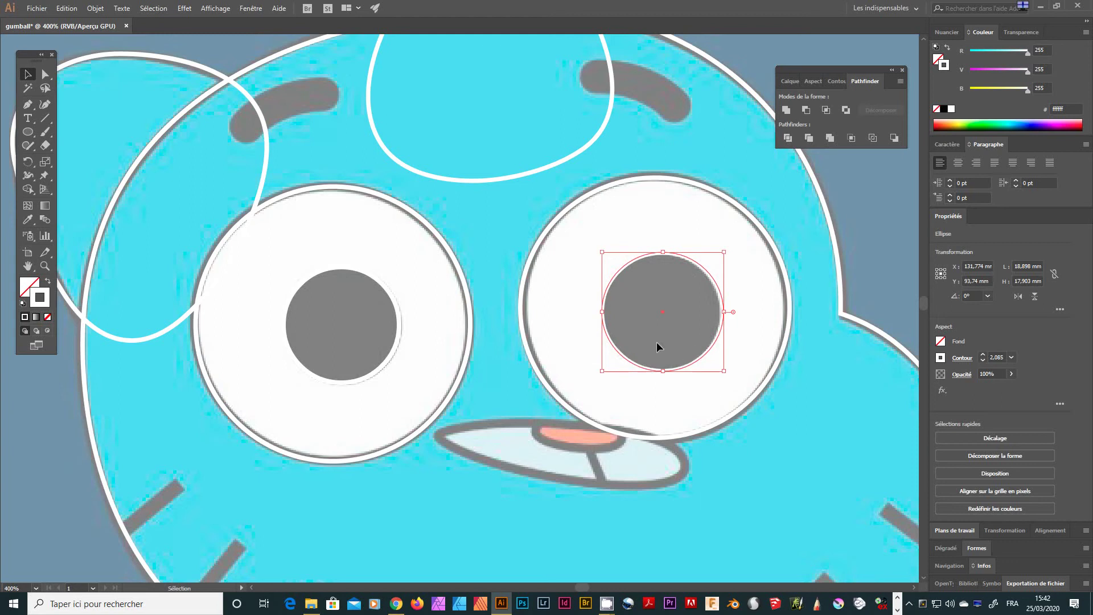
Step: Fine-tune the left and top edges of the right-hand eye ellipse against the template
{"action": "left_click", "coordinate": [623, 178]}
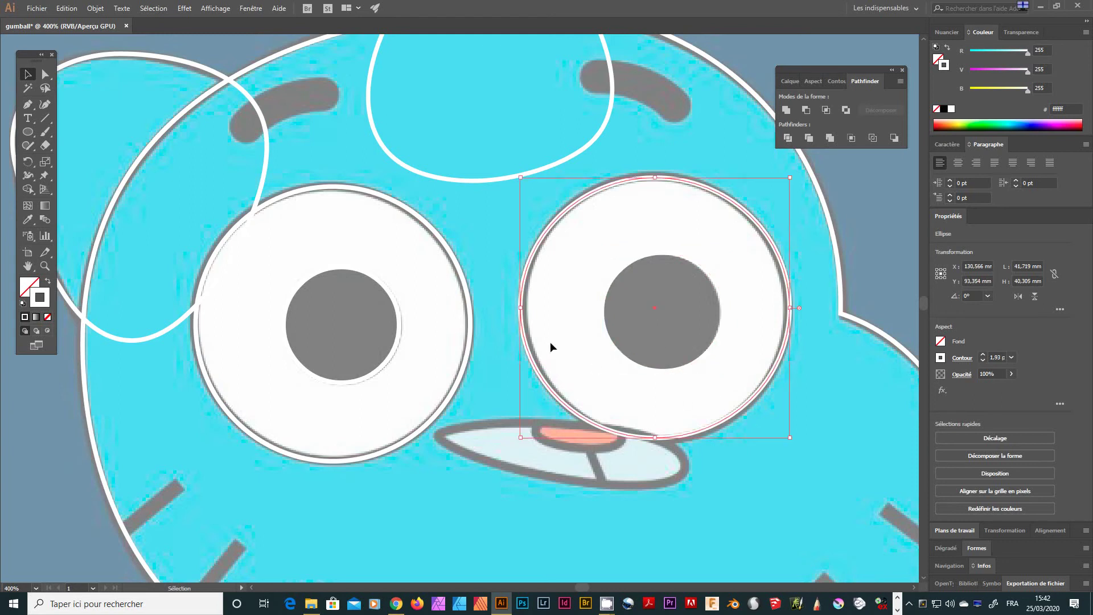
{"action": "left_click_drag", "start_coordinate": [519, 310], "coordinate": [524, 311]}
{"action": "left_click_drag", "start_coordinate": [655, 177], "coordinate": [658, 173]}
{"action": "left_click", "coordinate": [659, 251]}
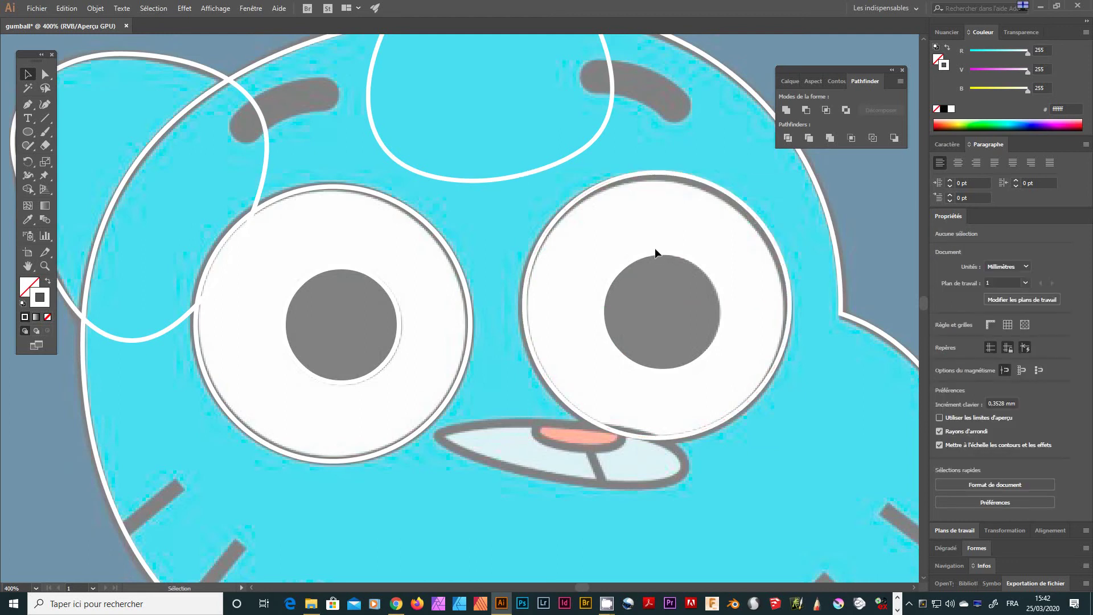
{"action": "left_click", "coordinate": [655, 252]}
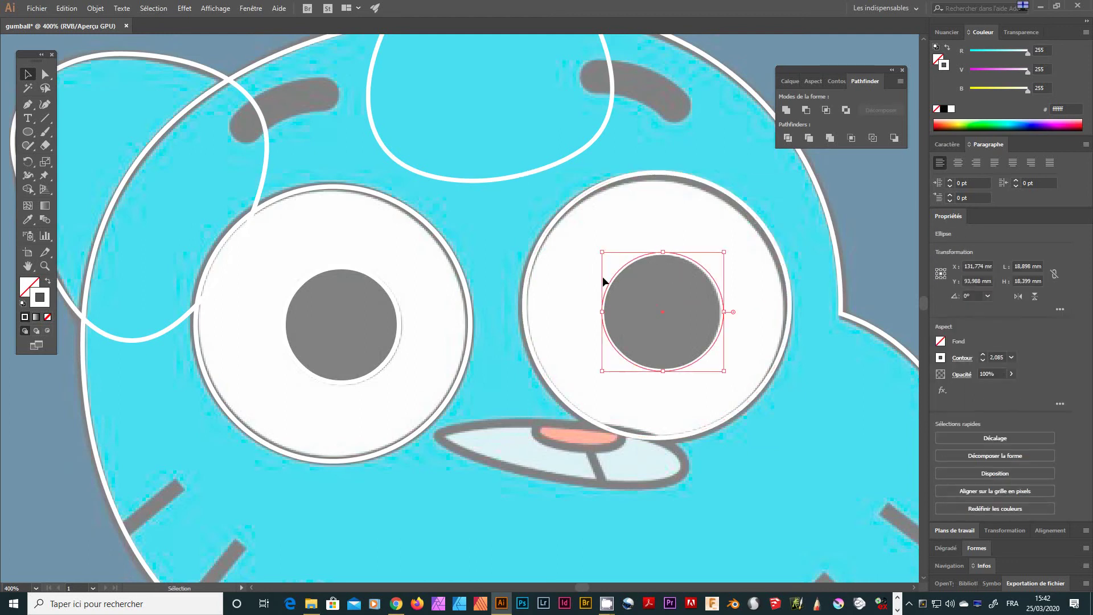
Step: Draw an ellipse of about 28.5 × 7.3 mm over the character's mouth
{"action": "left_click_drag", "start_coordinate": [712, 515], "coordinate": [607, 363]}
{"action": "left_click_drag", "start_coordinate": [427, 328], "coordinate": [579, 396]}
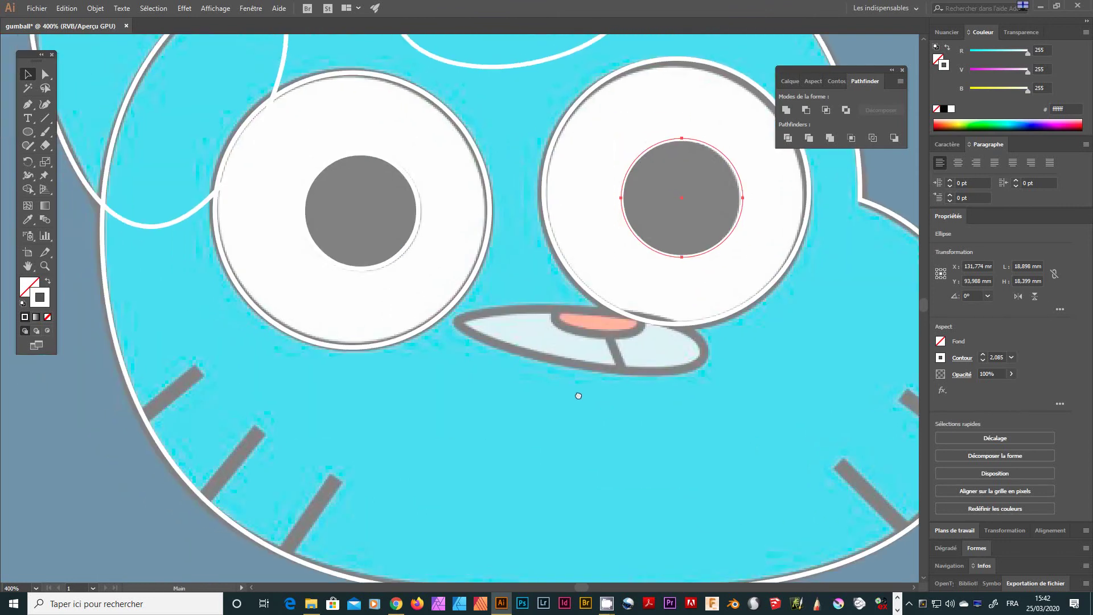
{"action": "left_click", "coordinate": [27, 132]}
{"action": "left_click_drag", "start_coordinate": [515, 322], "coordinate": [698, 368]}
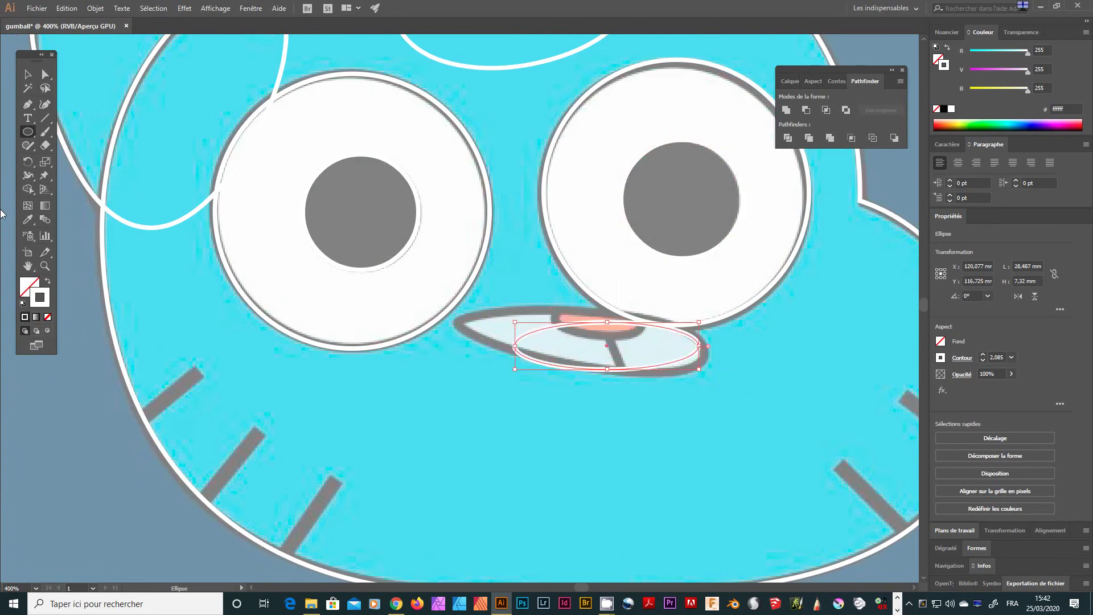
Step: Move the mouth ellipse's end anchors to the template mouth's ends, placing the left one at about X 97.1, Y 113.1 mm
{"action": "left_click", "coordinate": [45, 74]}
{"action": "left_click", "coordinate": [758, 365]}
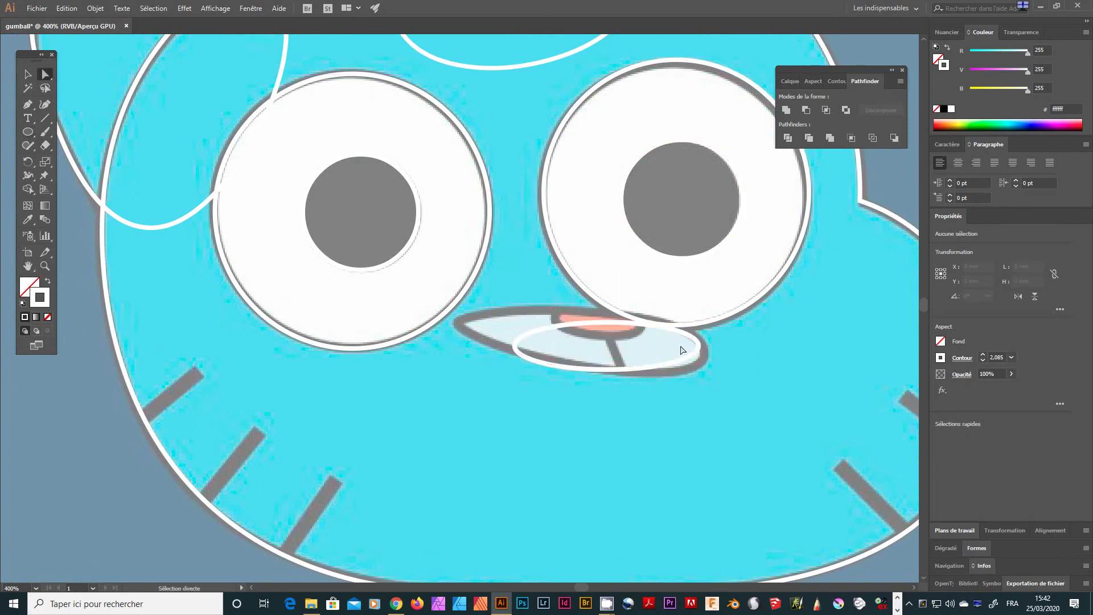
{"action": "left_click_drag", "start_coordinate": [695, 341], "coordinate": [706, 354]}
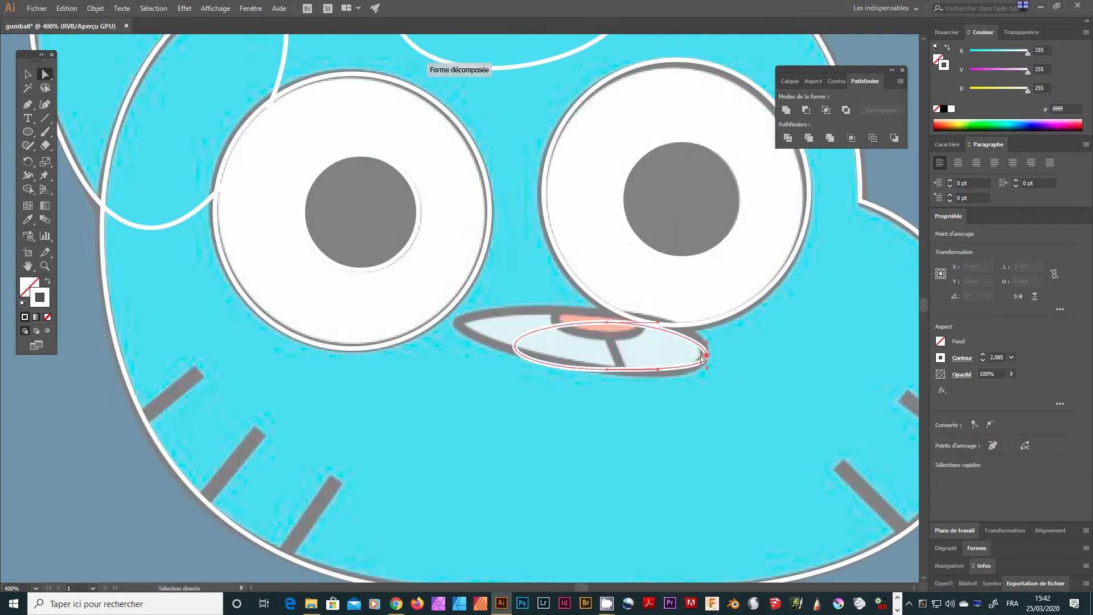
{"action": "left_click_drag", "start_coordinate": [514, 346], "coordinate": [458, 321]}
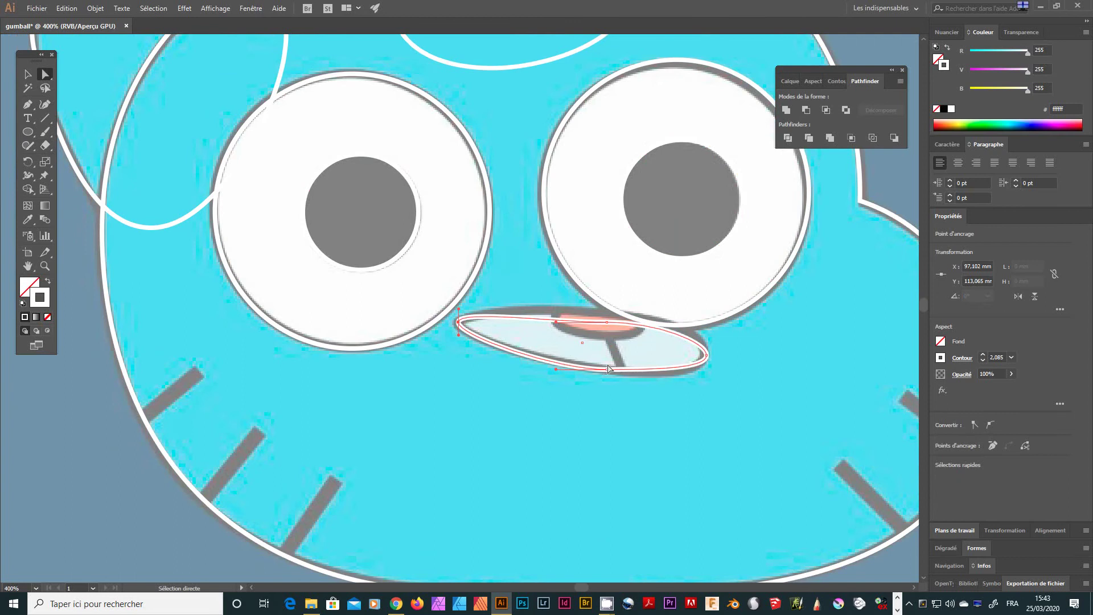
Step: Refine the mouth outline's remaining curve, placing its top anchor at about X 119.3, Y 111.1 mm and lengthening that anchor's right handle
{"action": "left_click_drag", "start_coordinate": [610, 368], "coordinate": [706, 349]}
{"action": "left_click", "coordinate": [606, 322]}
{"action": "left_click_drag", "start_coordinate": [607, 325], "coordinate": [601, 309]}
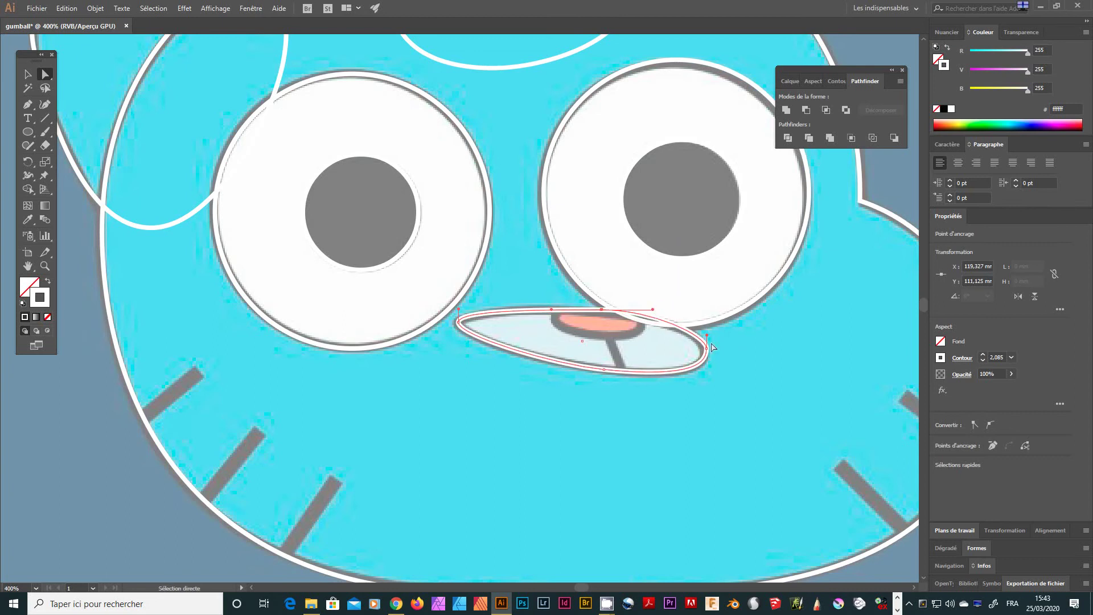
{"action": "left_click_drag", "start_coordinate": [652, 309], "coordinate": [674, 311]}
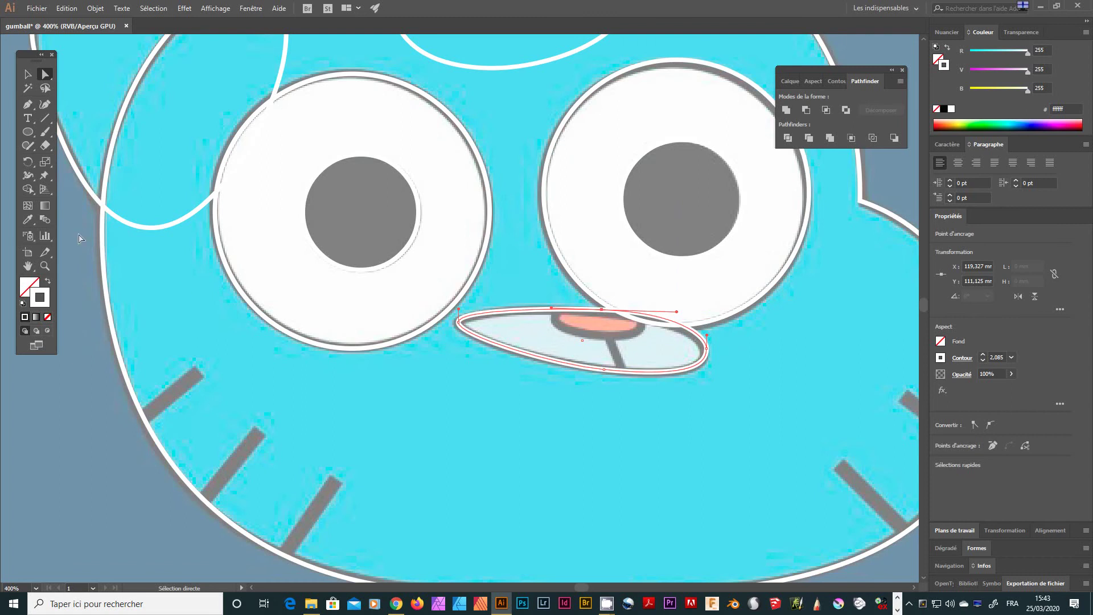
Step: Draw an ellipse of about 15 × 6.7 mm for the tongue and shift it up to about X 119.5, Y 111.9 mm
{"action": "left_click", "coordinate": [28, 131]}
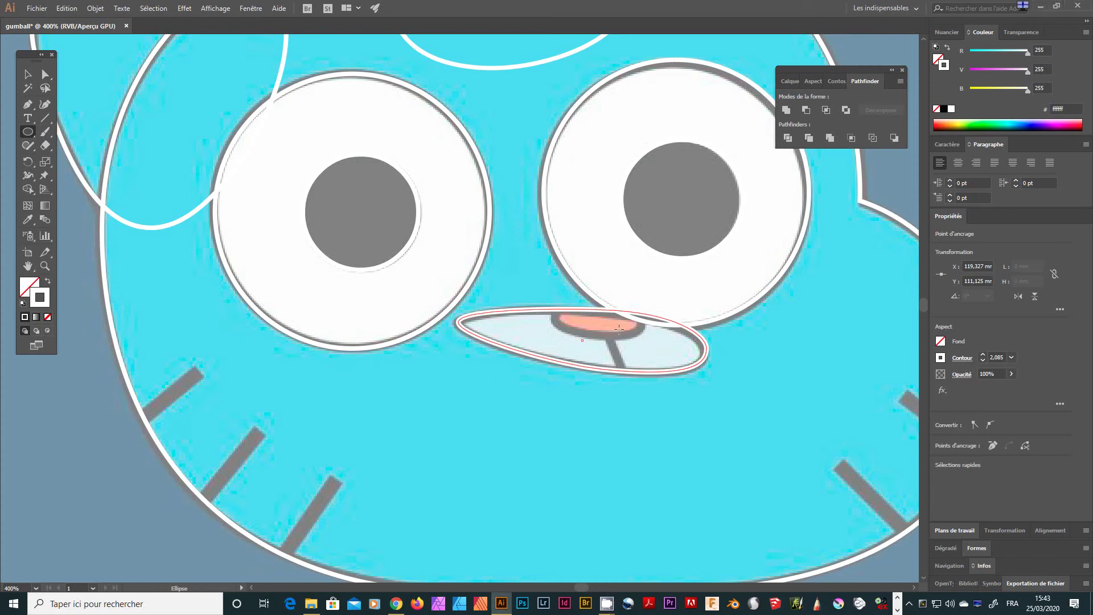
{"action": "left_click_drag", "start_coordinate": [554, 289], "coordinate": [651, 338]}
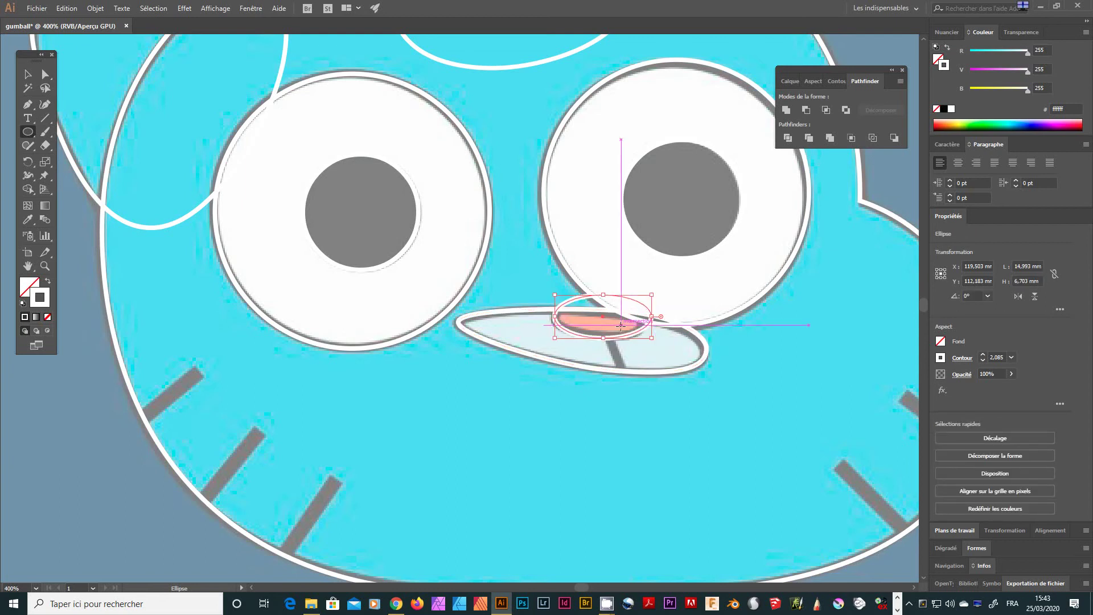
{"action": "key", "text": "ctrl+plus"}
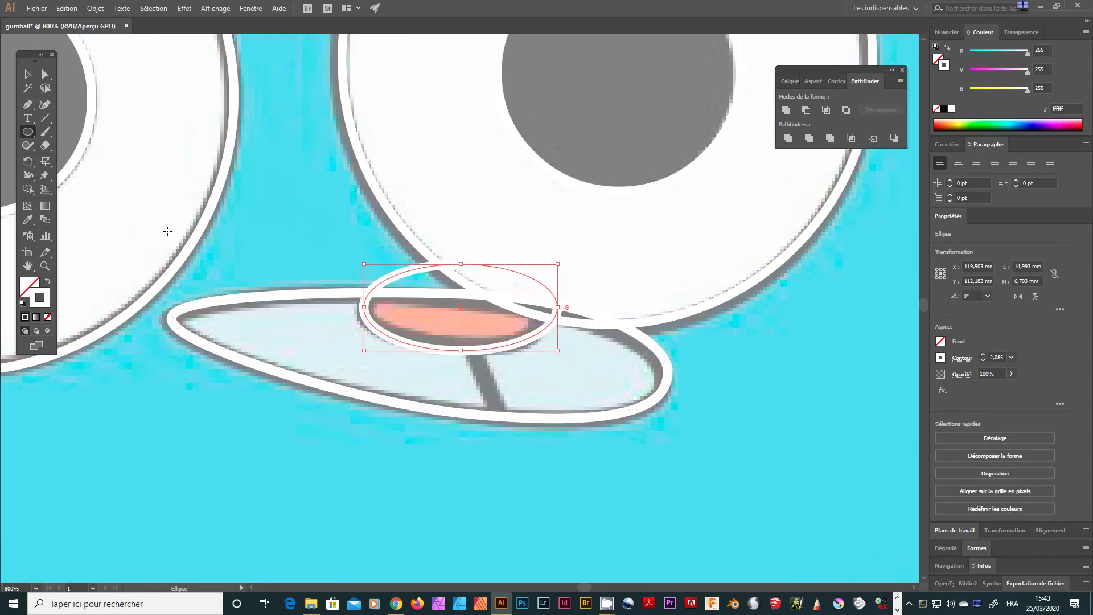
{"action": "left_click", "coordinate": [46, 74]}
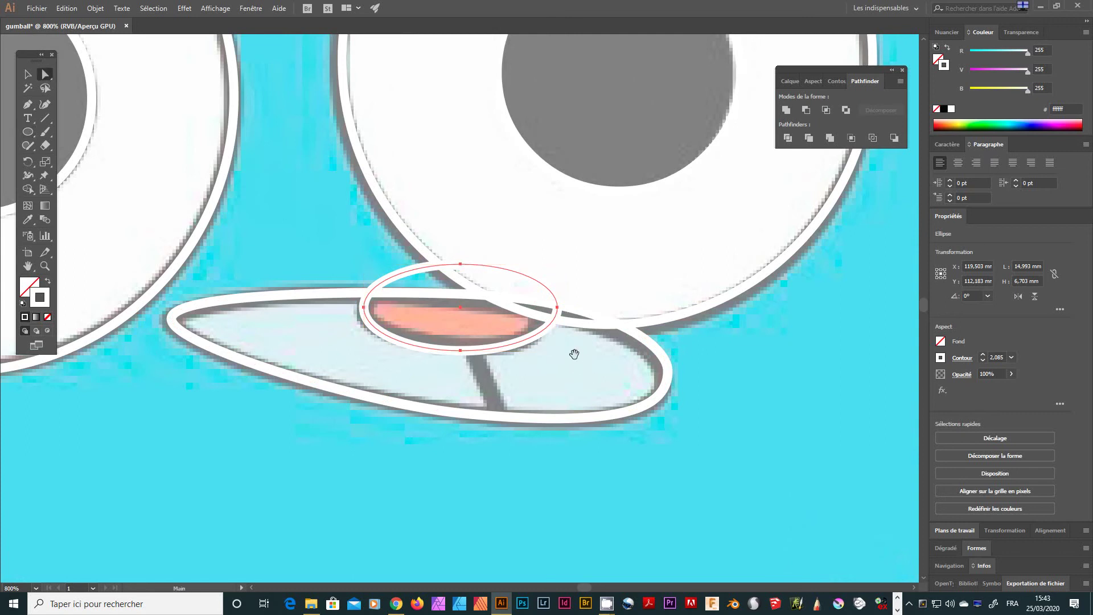
{"action": "left_click_drag", "start_coordinate": [573, 354], "coordinate": [574, 414]}
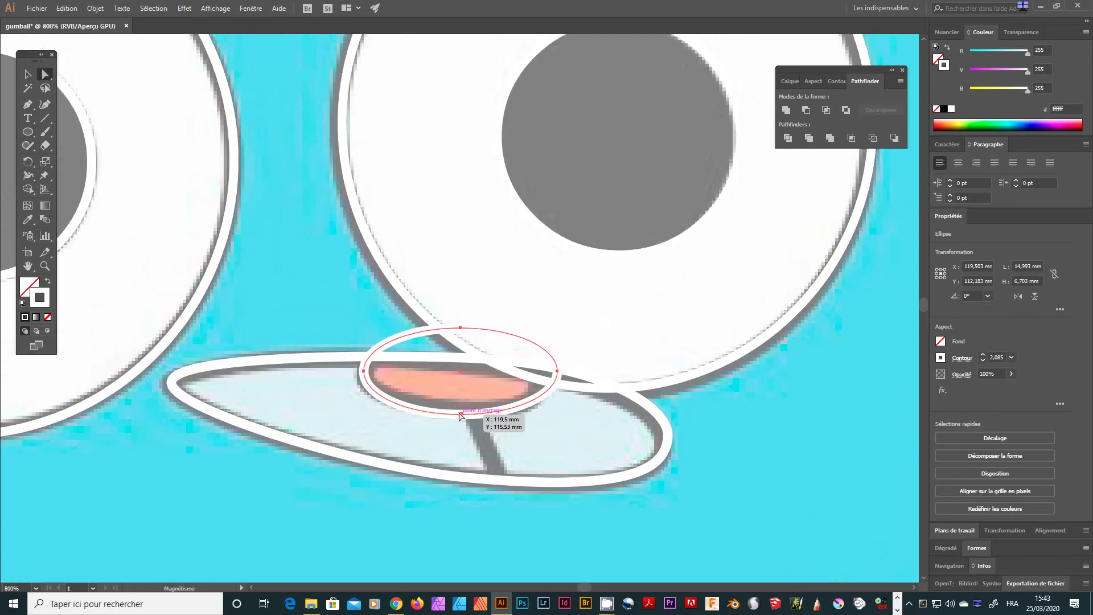
{"action": "left_click_drag", "start_coordinate": [460, 414], "coordinate": [460, 410]}
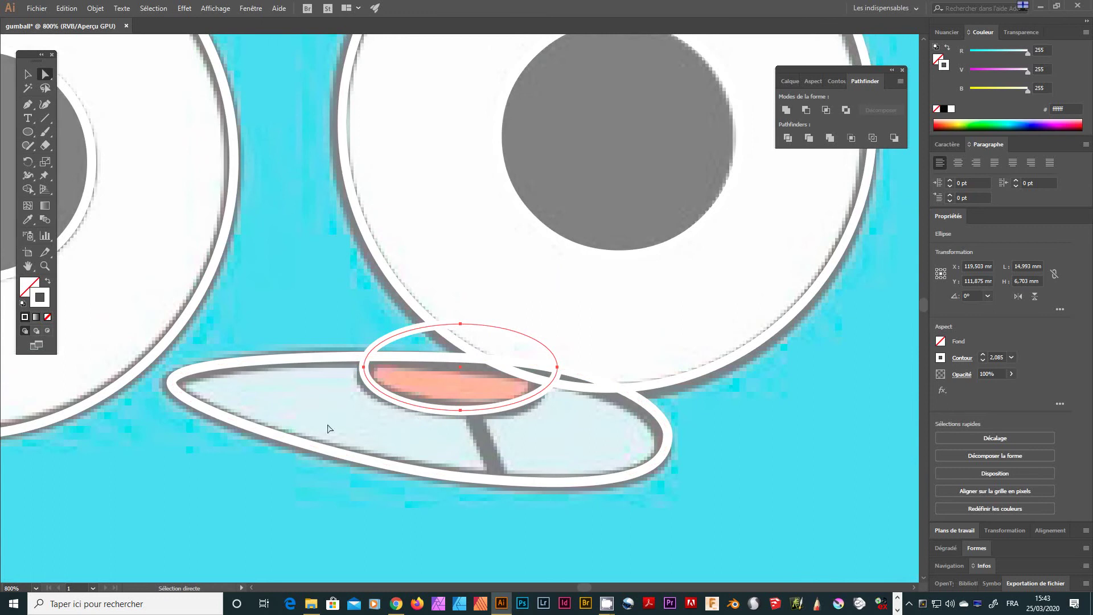
Step: Divide the overlapping mouth outline and tongue ellipse into separate pieces with the Pathfinder
{"action": "left_click", "coordinate": [333, 358]}
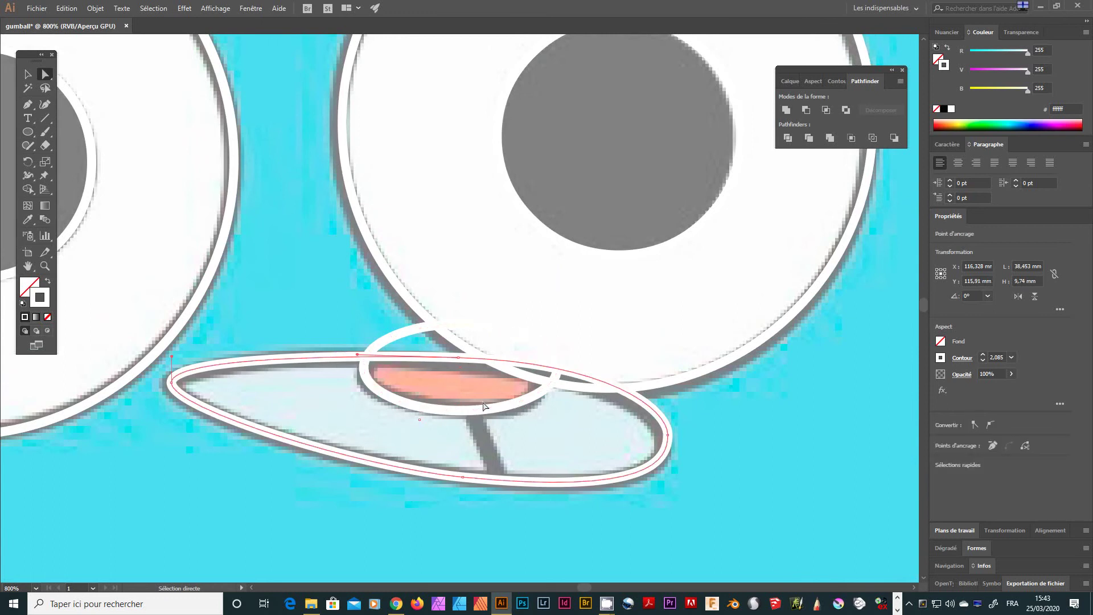
{"action": "left_click", "coordinate": [391, 340]}
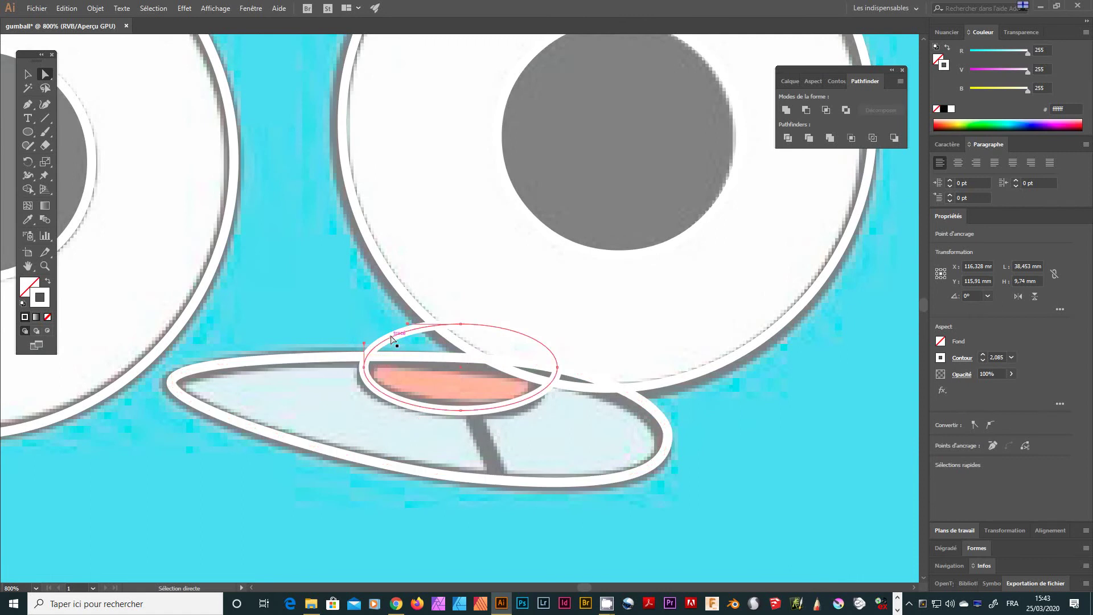
{"action": "left_click", "coordinate": [333, 358], "text": "shift"}
{"action": "left_click", "coordinate": [333, 358], "text": "shift"}
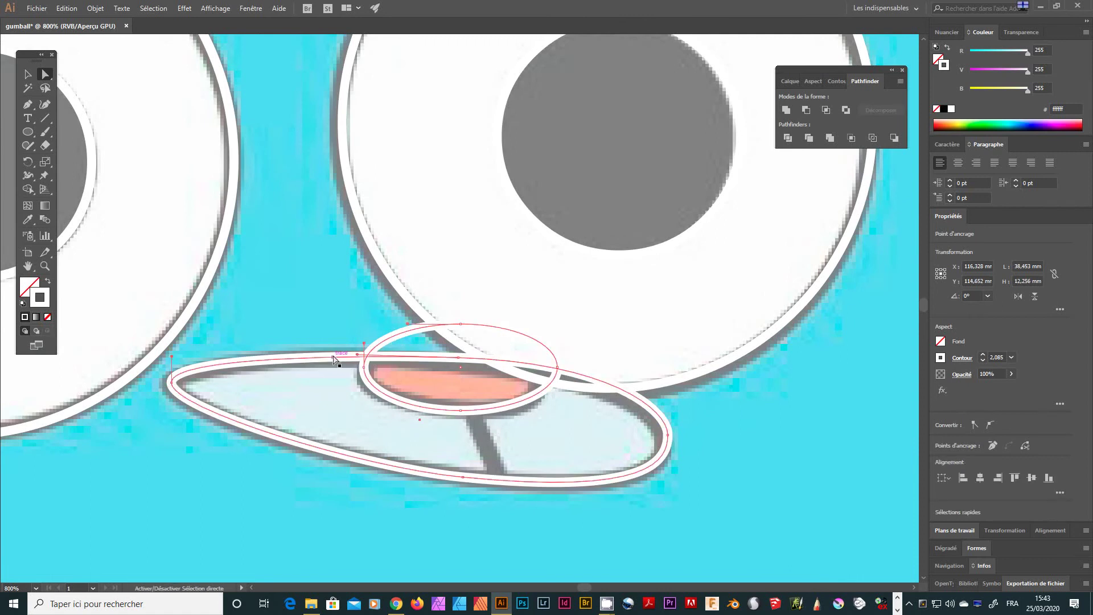
{"action": "left_click", "coordinate": [825, 109]}
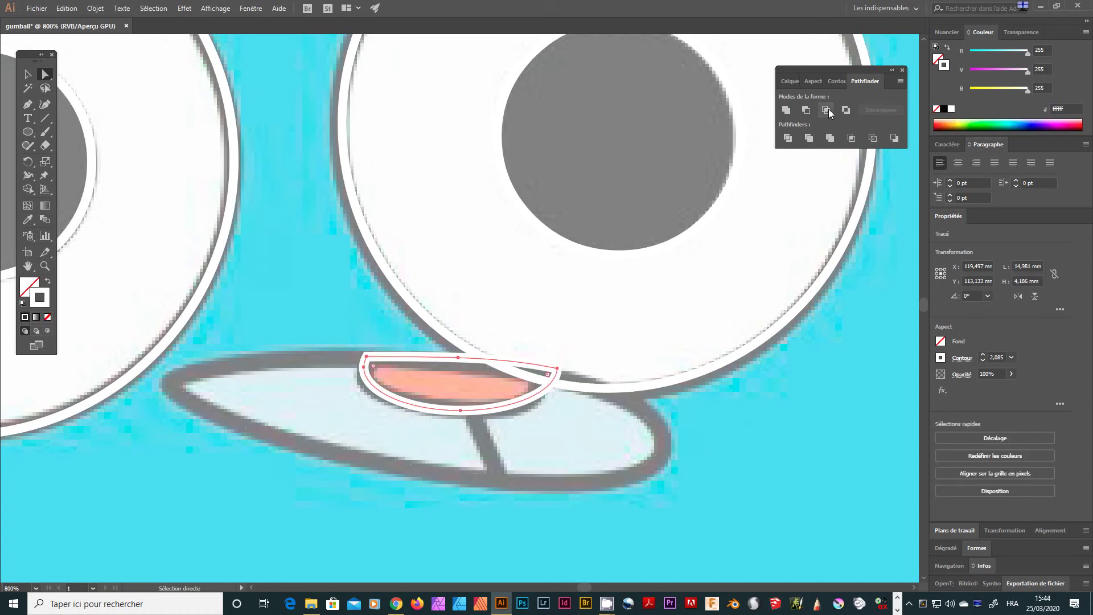
{"action": "key", "text": "ctrl+z"}
{"action": "left_click", "coordinate": [844, 111]}
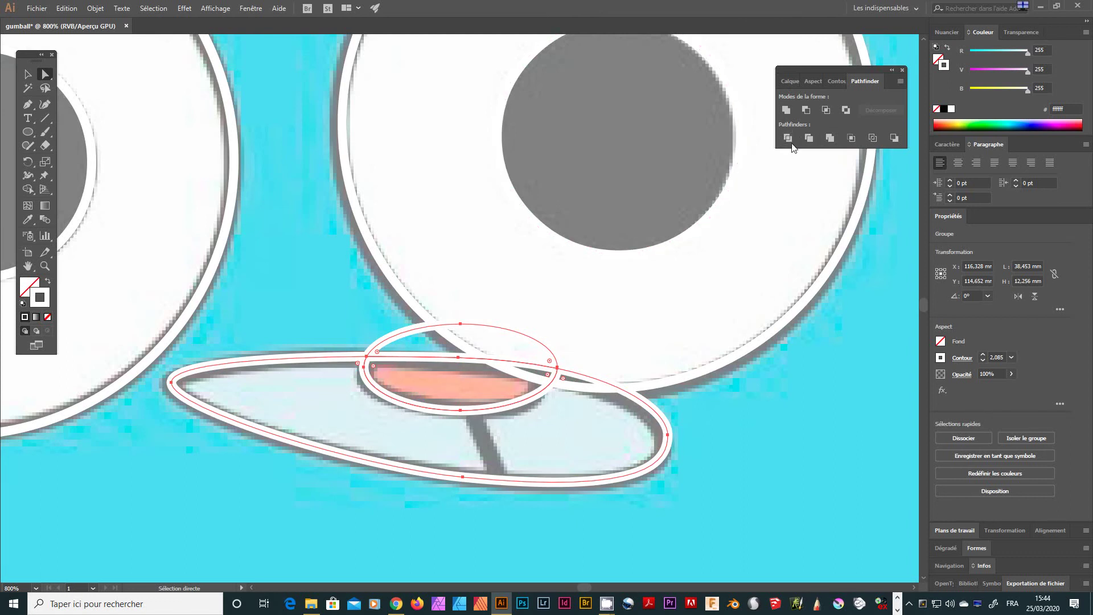
Step: Delete the piece of the tongue ellipse that sticks out above the mouth outline
{"action": "left_click", "coordinate": [317, 295]}
{"action": "left_click", "coordinate": [417, 356]}
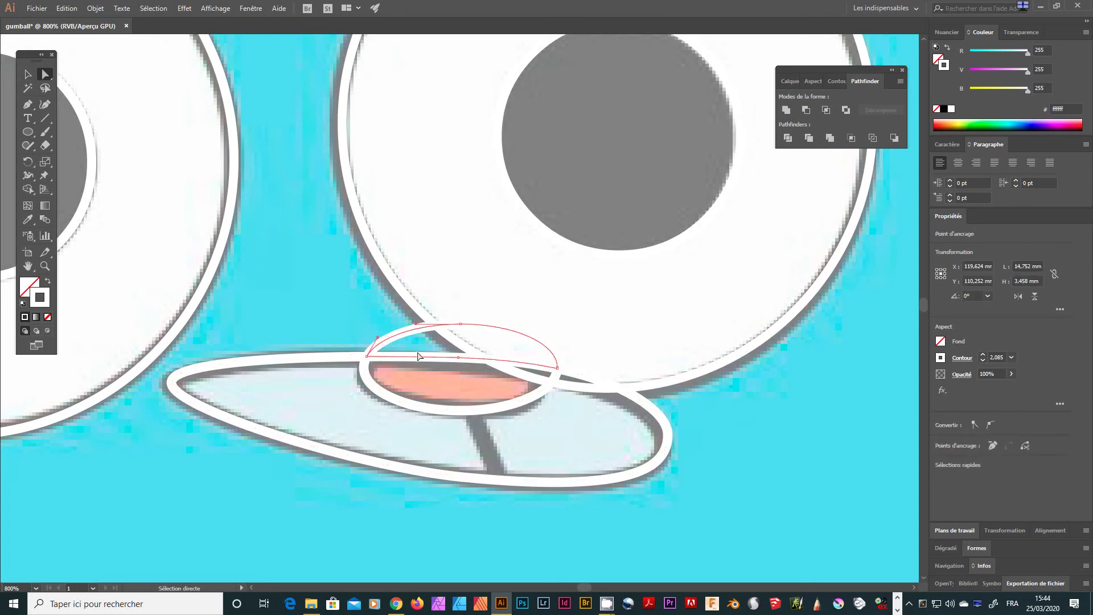
{"action": "key", "text": "ctrl+shift+a"}
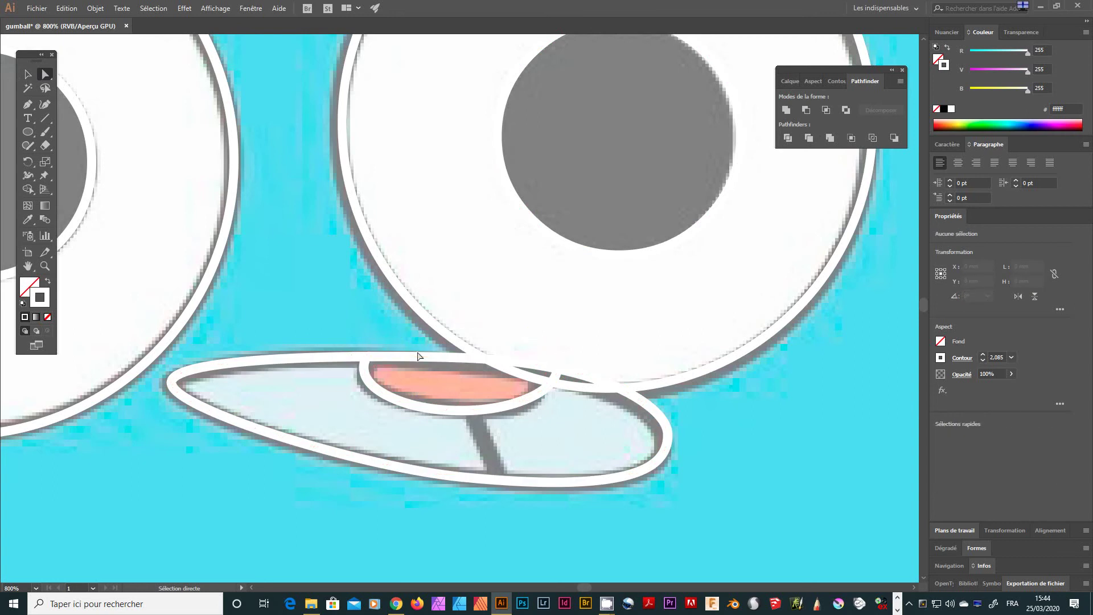
{"action": "left_click", "coordinate": [460, 410]}
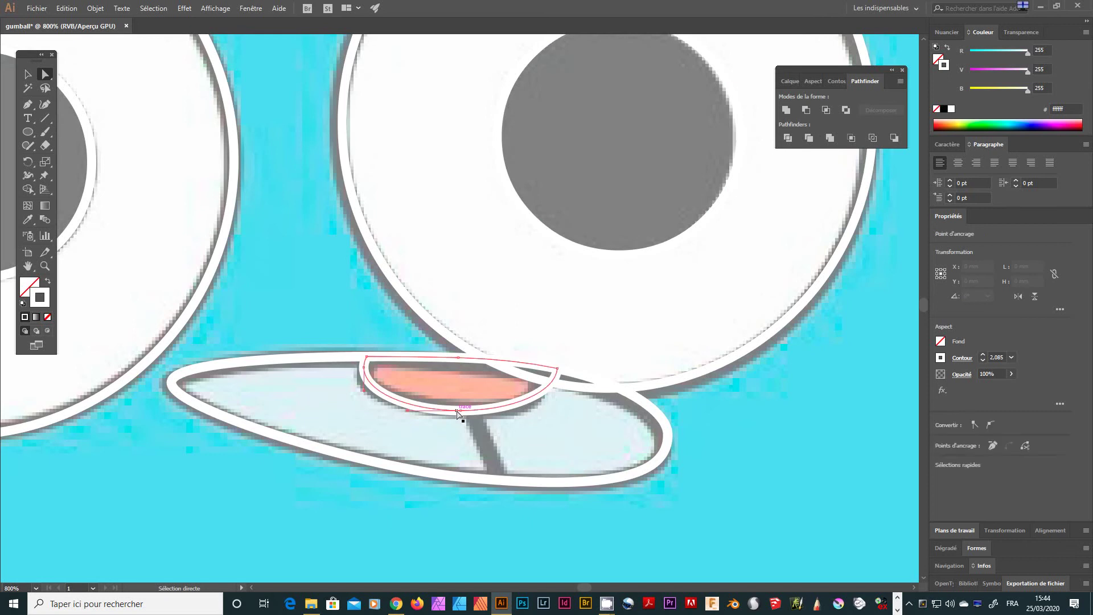
{"action": "left_click", "coordinate": [641, 400]}
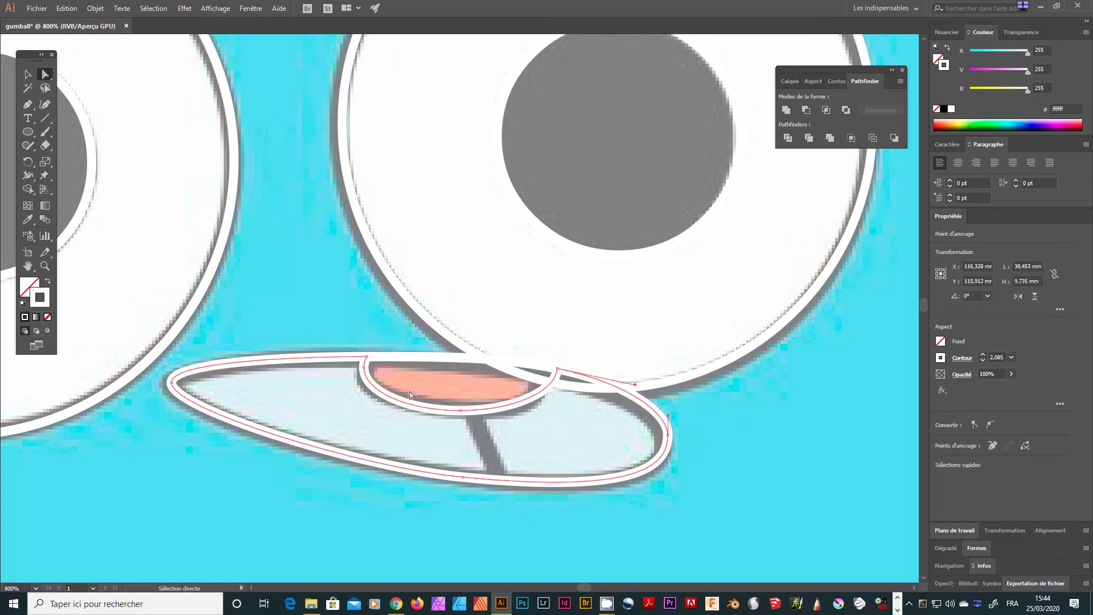
Step: Draw a straight line about 6 mm long from the tongue's lower edge to the mouth's bottom outline, tracing the gap between the teeth
{"action": "left_click", "coordinate": [397, 358]}
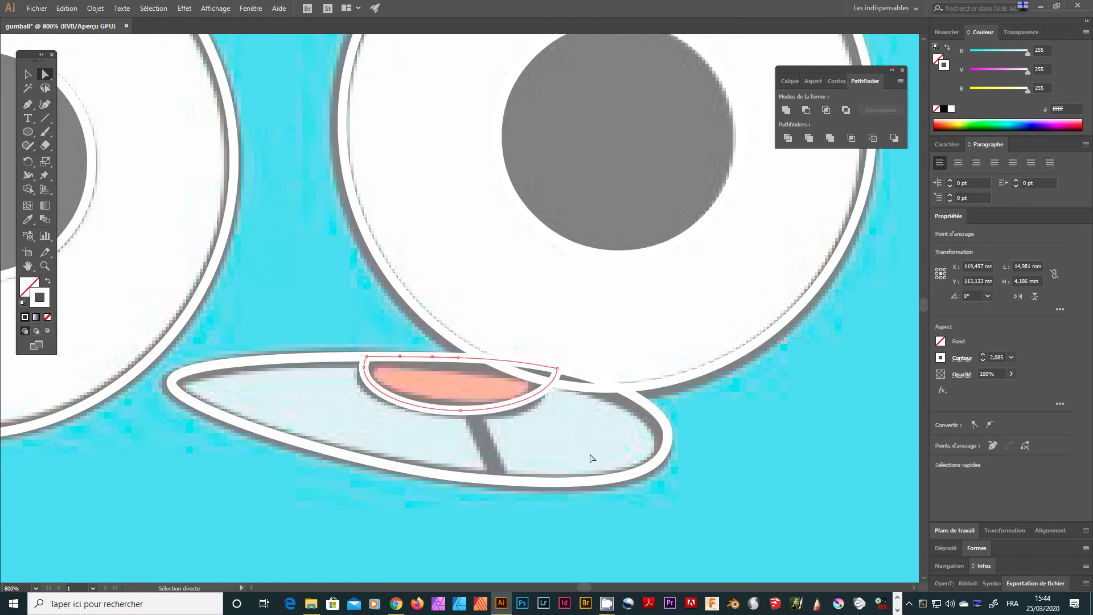
{"action": "left_click", "coordinate": [477, 442]}
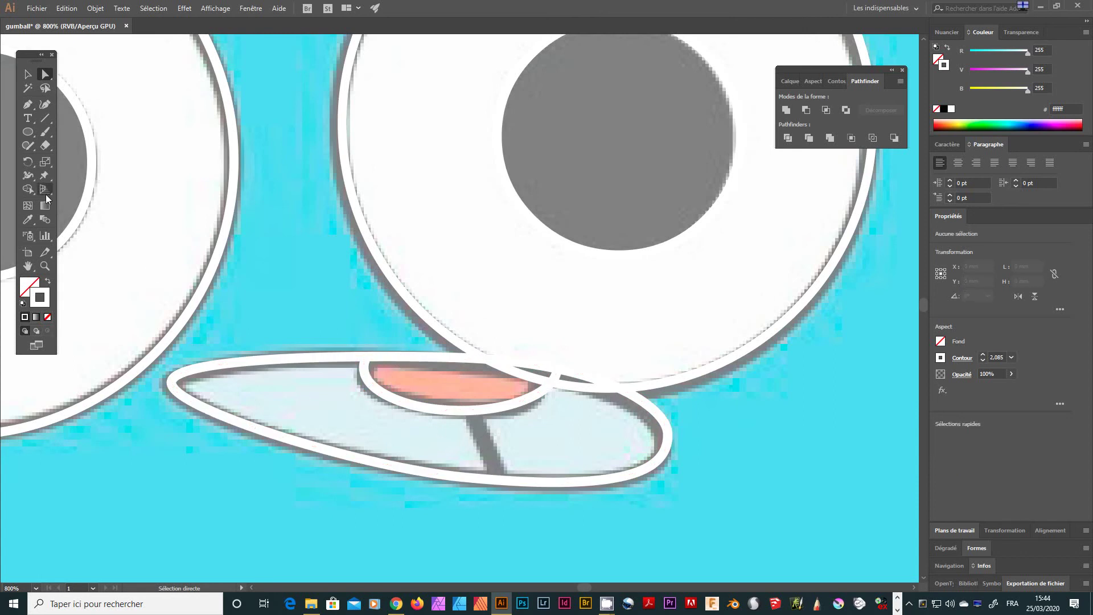
{"action": "key", "text": "space"}
{"action": "left_click_drag", "start_coordinate": [191, 206], "coordinate": [353, 91]}
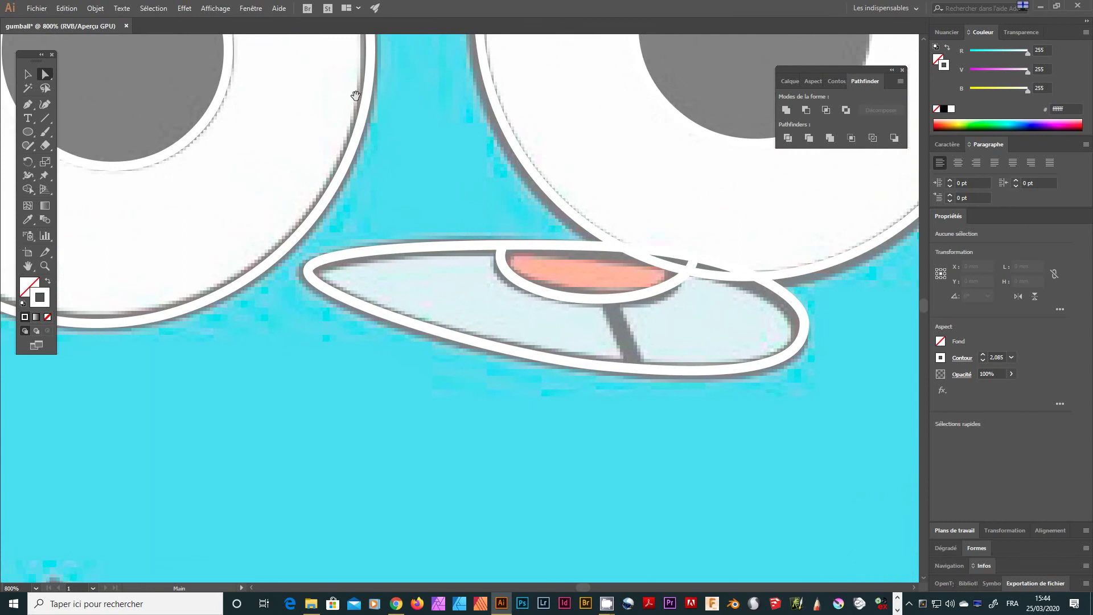
{"action": "left_click", "coordinate": [29, 105]}
{"action": "left_click", "coordinate": [610, 298]}
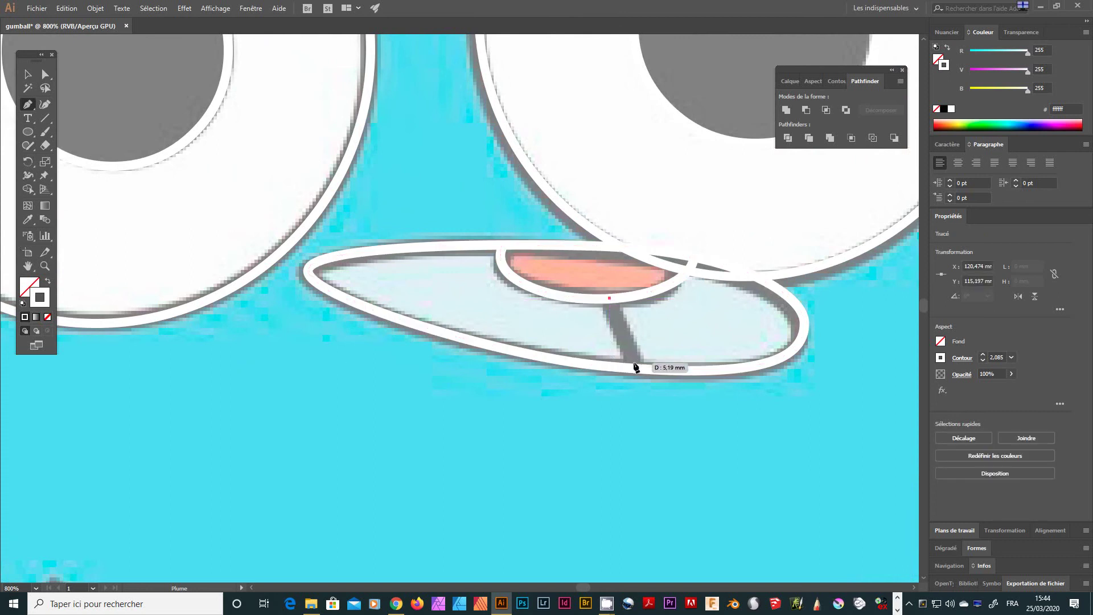
{"action": "left_click", "coordinate": [640, 368]}
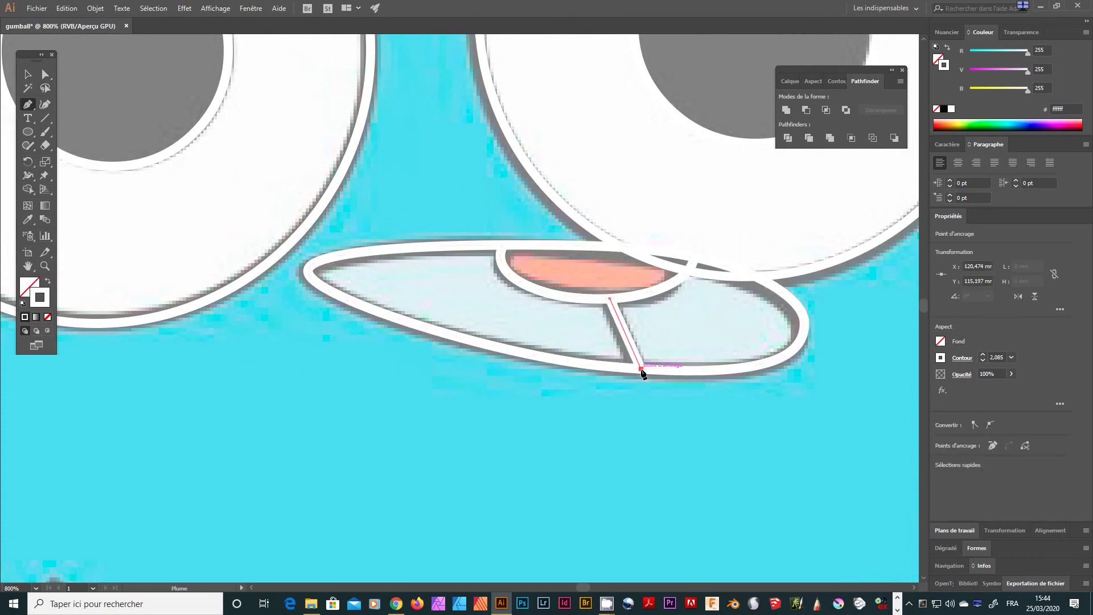
{"action": "key", "text": "ctrl+minus"}
{"action": "key", "text": "ctrl+minus"}
{"action": "key", "text": "ctrl+minus"}
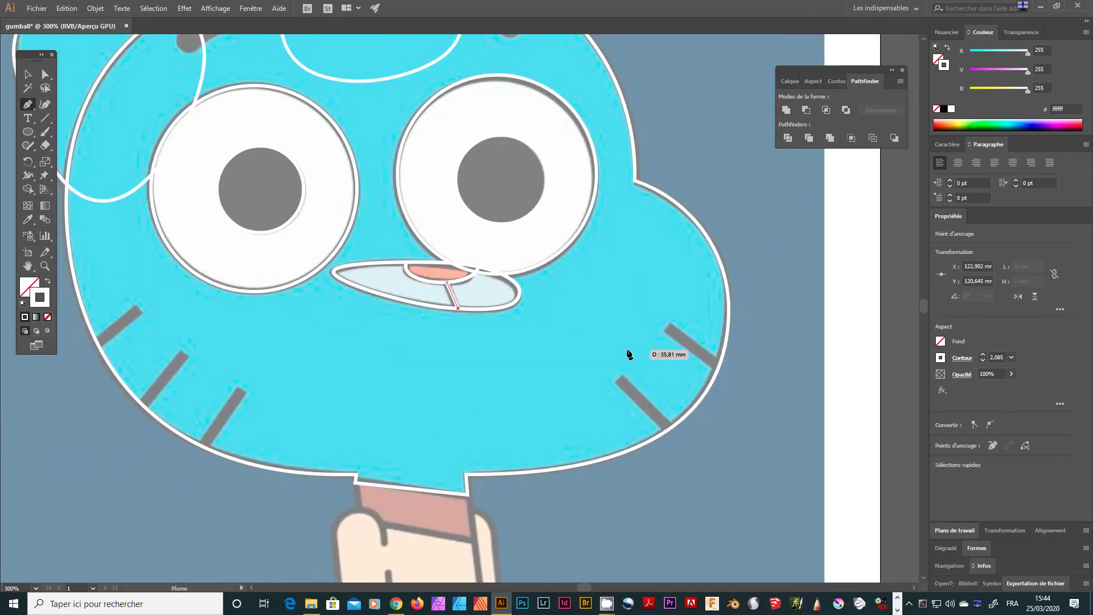
{"action": "left_click_drag", "start_coordinate": [451, 363], "coordinate": [539, 412]}
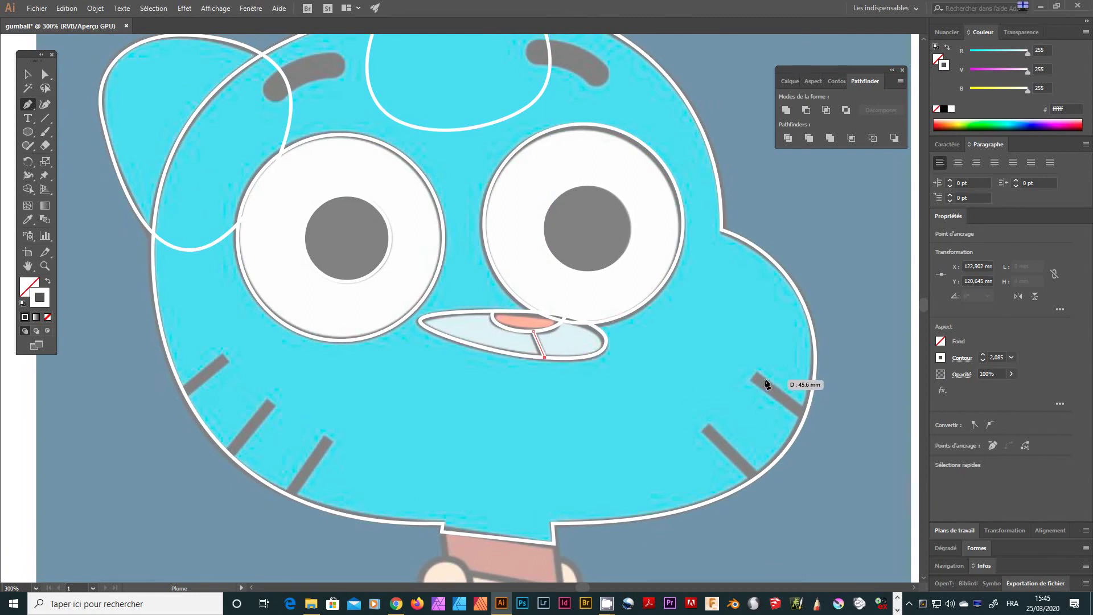
{"action": "left_click", "coordinate": [752, 375]}
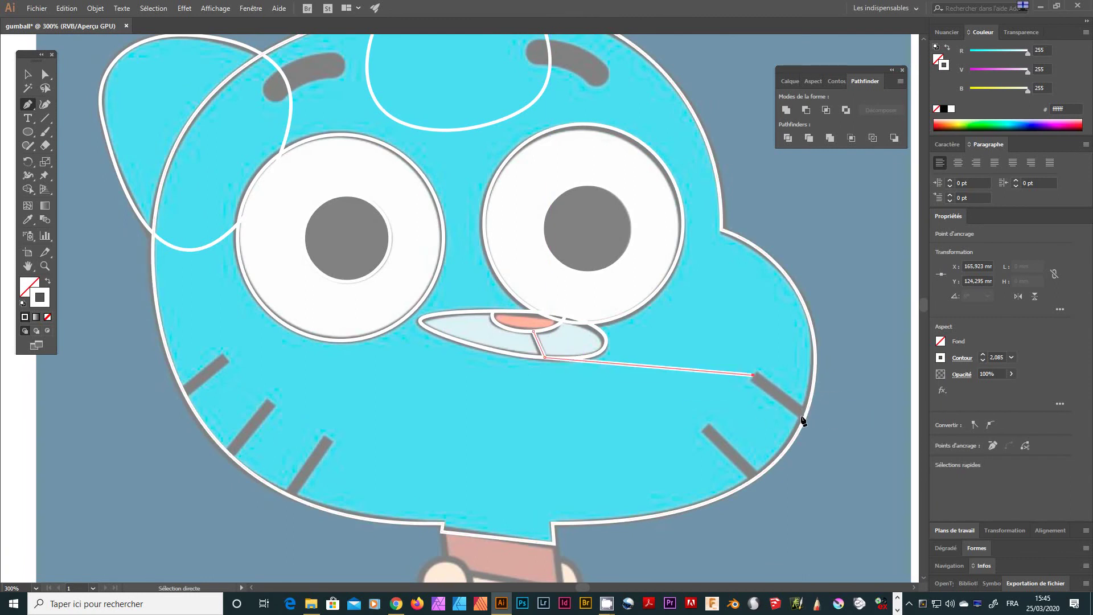
{"action": "key", "text": "ctrl+z"}
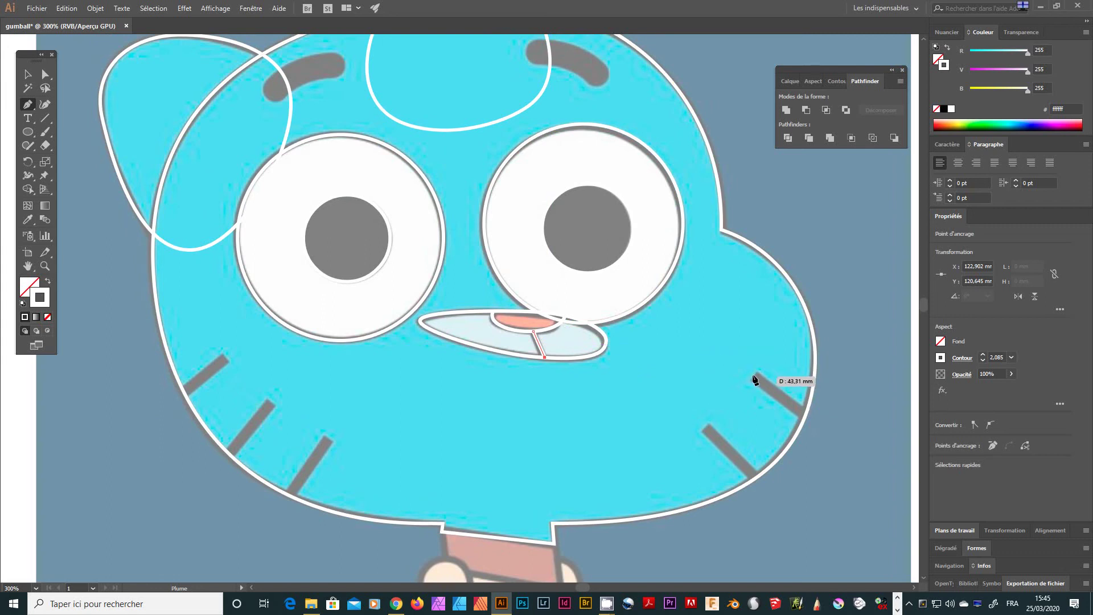
{"action": "left_click", "coordinate": [756, 376]}
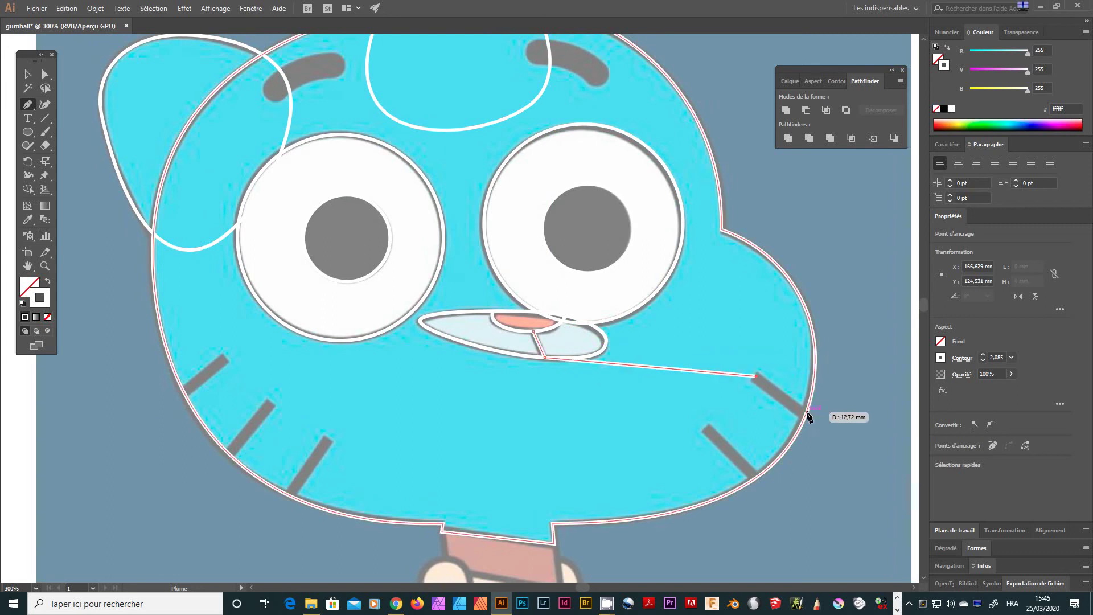
{"action": "key", "text": "ctrl+a"}
{"action": "key", "text": "ctrl+z"}
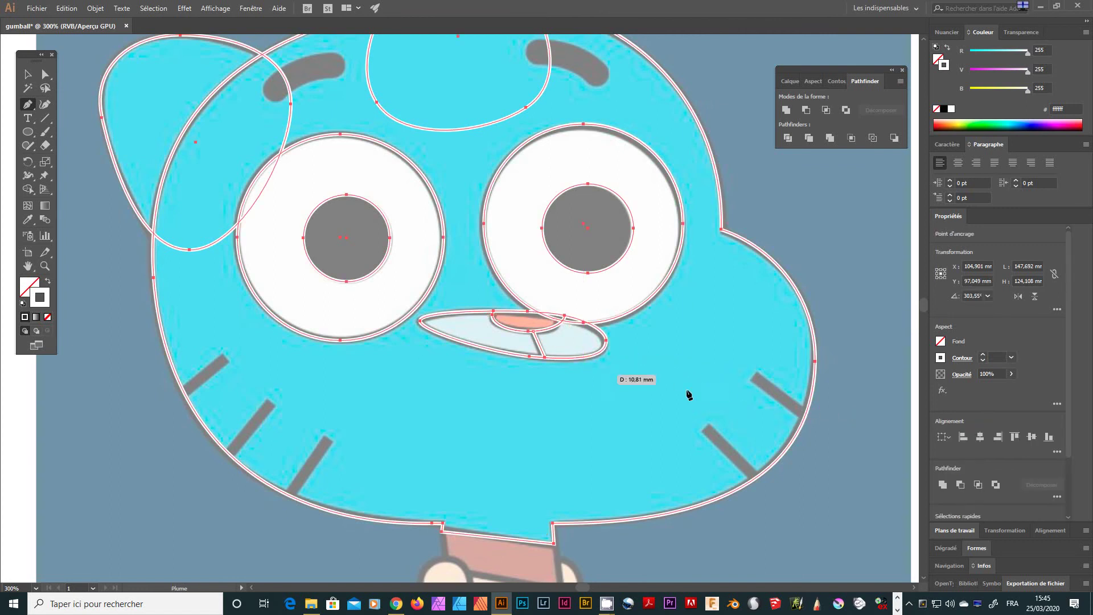
{"action": "left_click", "coordinate": [755, 376]}
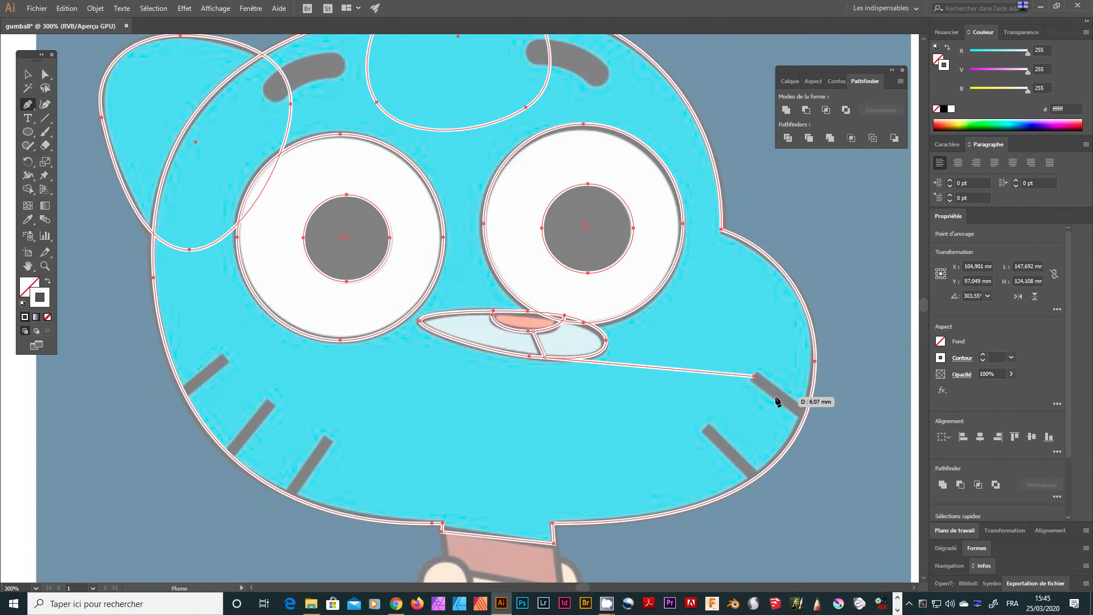
{"action": "key", "text": "ctrl+z"}
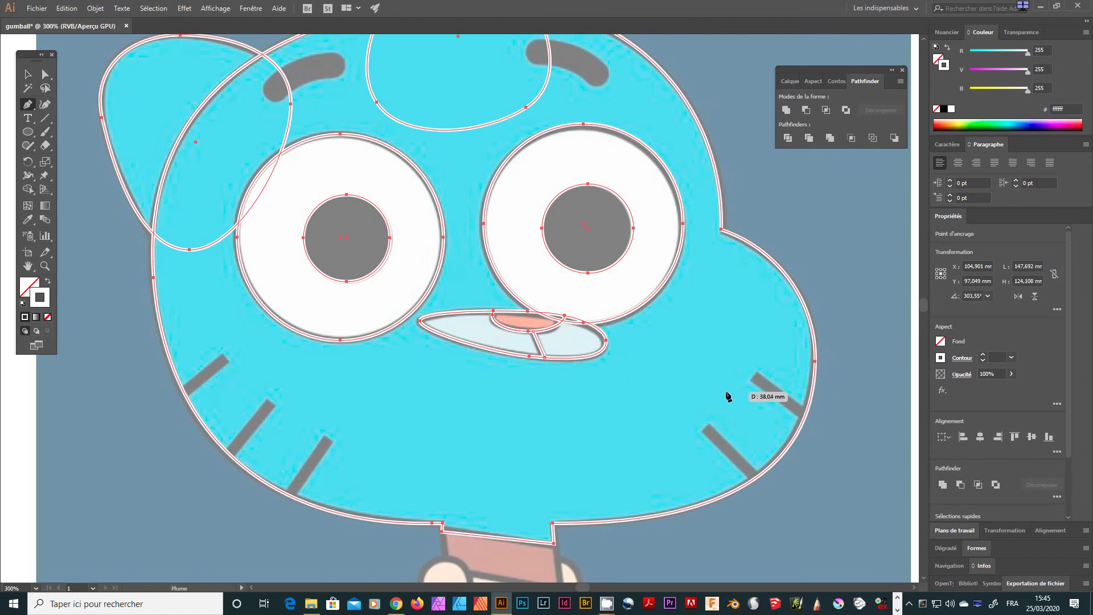
{"action": "key", "text": "ctrl+shift+z"}
{"action": "key", "text": "ctrl+z"}
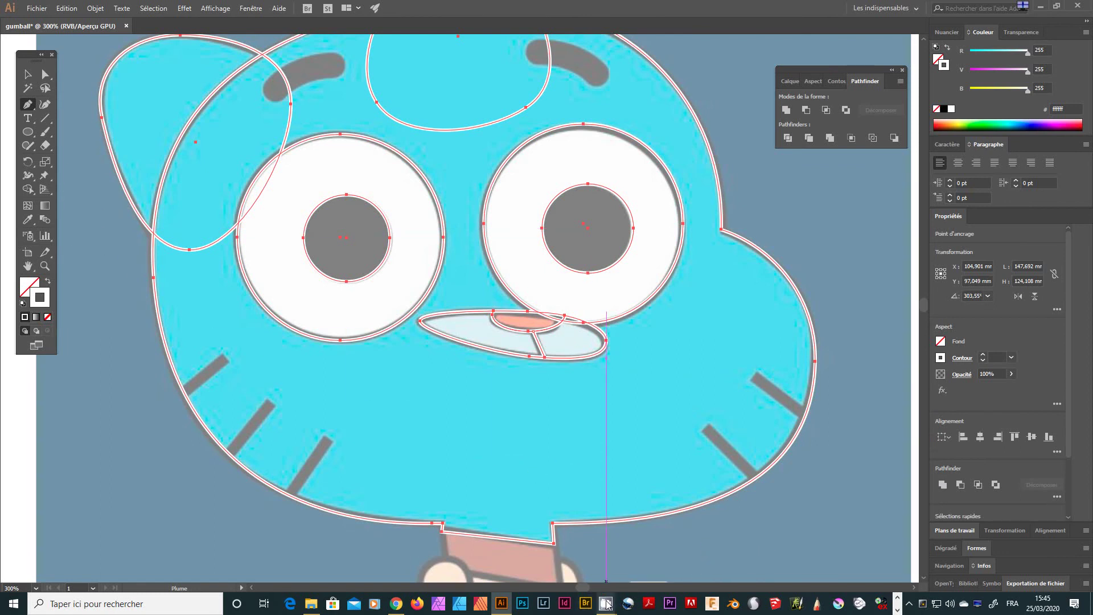
{"action": "mouse_move", "coordinate": [607, 604]}
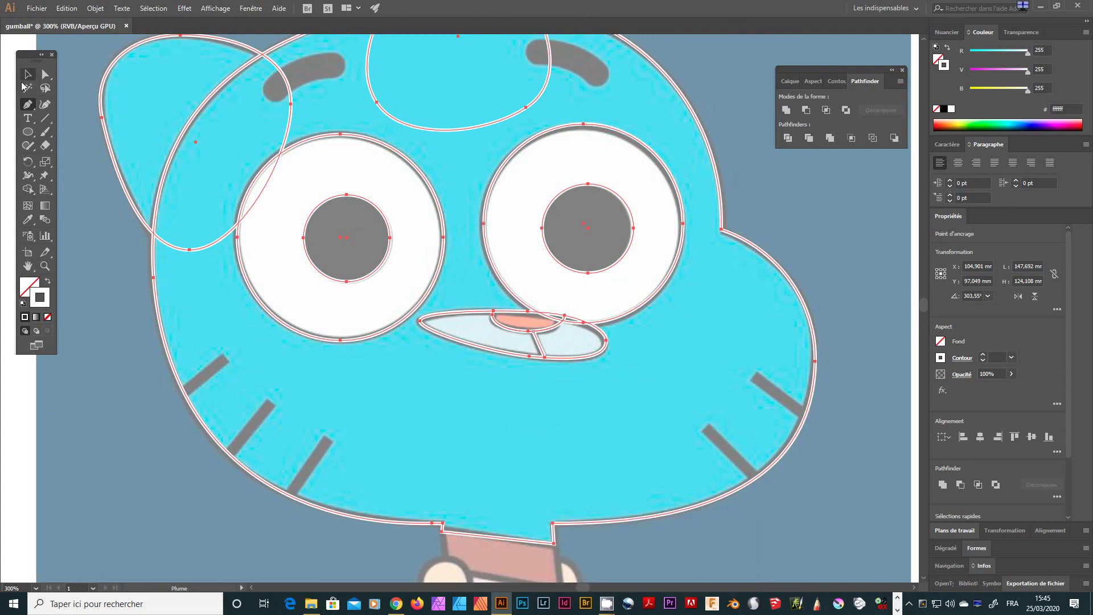
Step: Trace the lower whisker on the right cheek as a straight Pen line ending at the face outline
{"action": "left_click", "coordinate": [27, 74]}
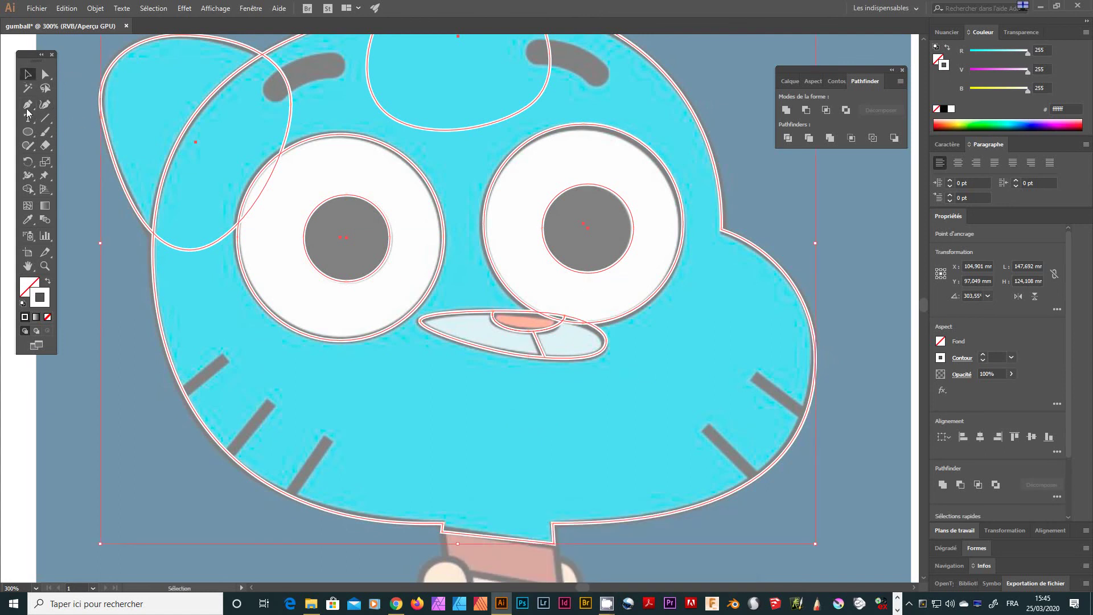
{"action": "left_click", "coordinate": [28, 104]}
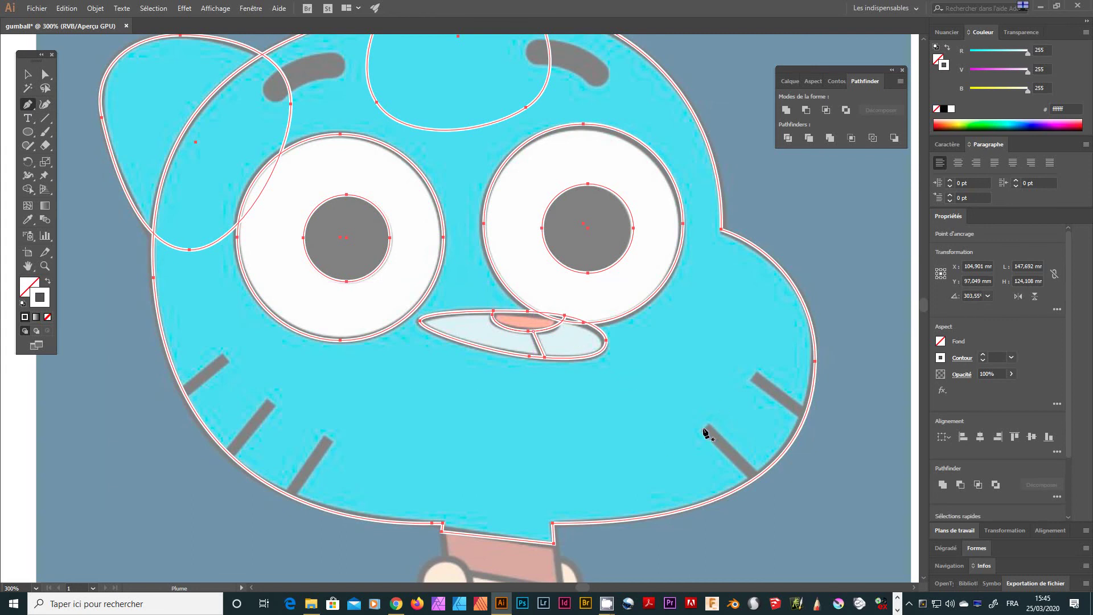
{"action": "left_click", "coordinate": [702, 428]}
{"action": "left_click", "coordinate": [755, 478]}
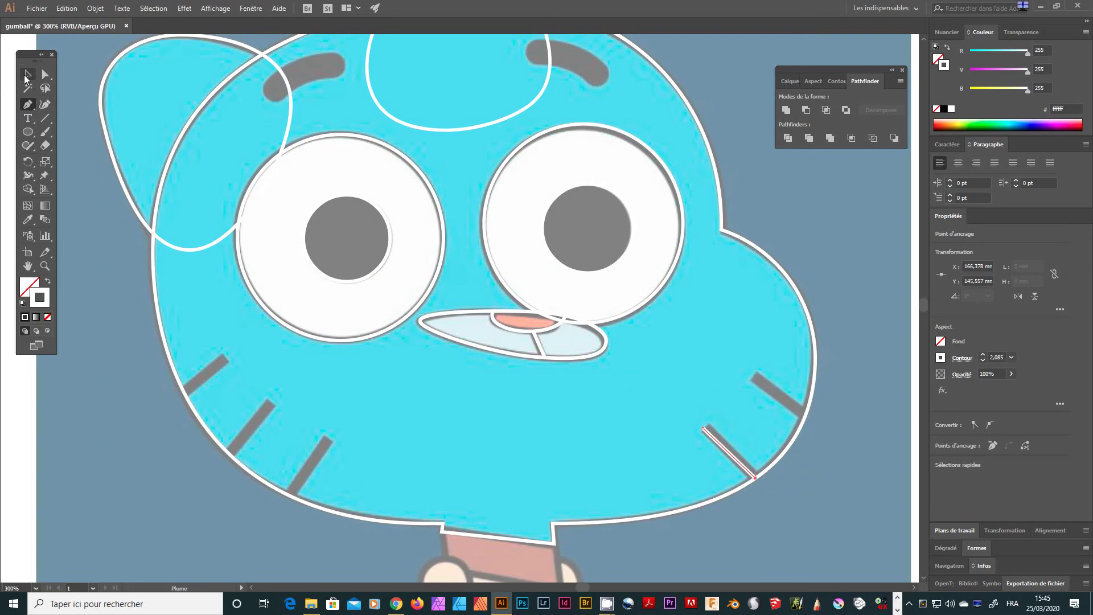
Step: Trace the upper right-cheek whisker with a separate Pen line about 13.5 mm long, zooming in to redo its end on the face outline
{"action": "left_click", "coordinate": [28, 74]}
{"action": "left_click", "coordinate": [28, 104]}
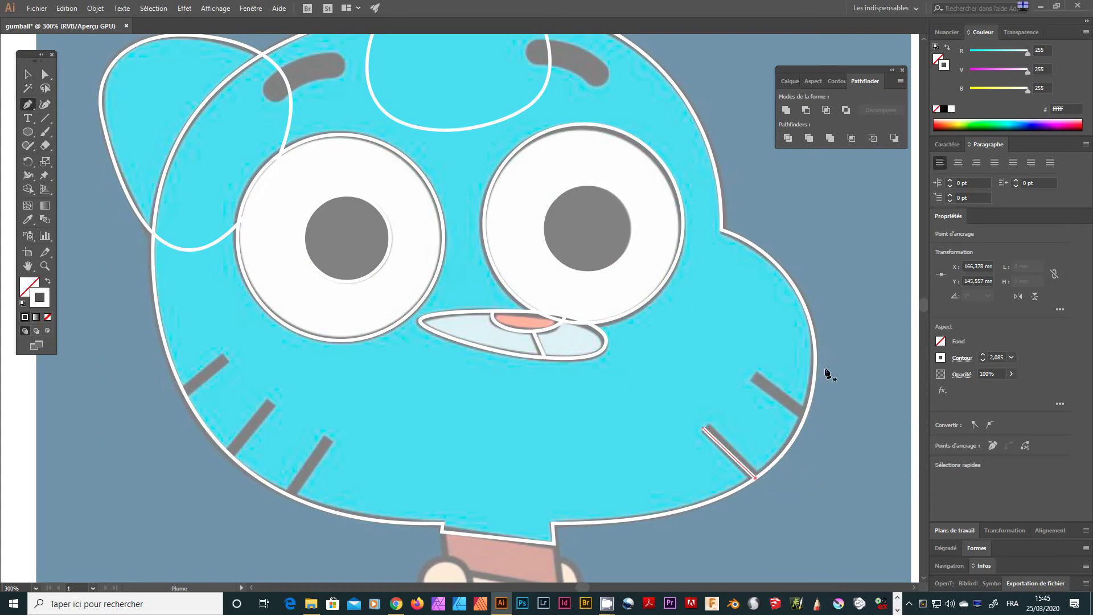
{"action": "left_click", "coordinate": [752, 377]}
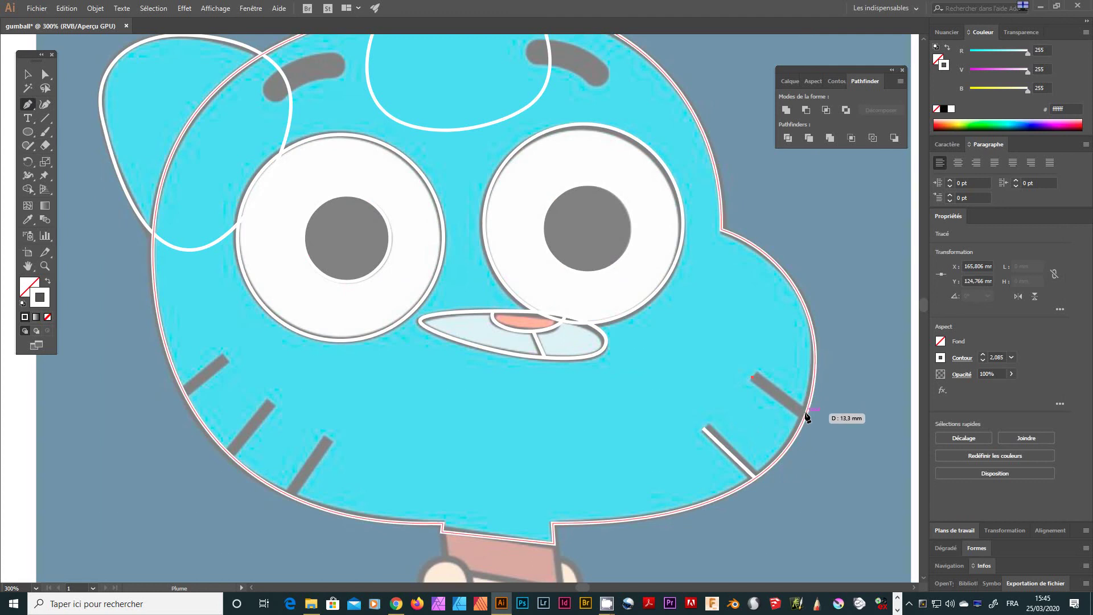
{"action": "left_click", "coordinate": [805, 412]}
{"action": "key", "text": "ctrl+plus"}
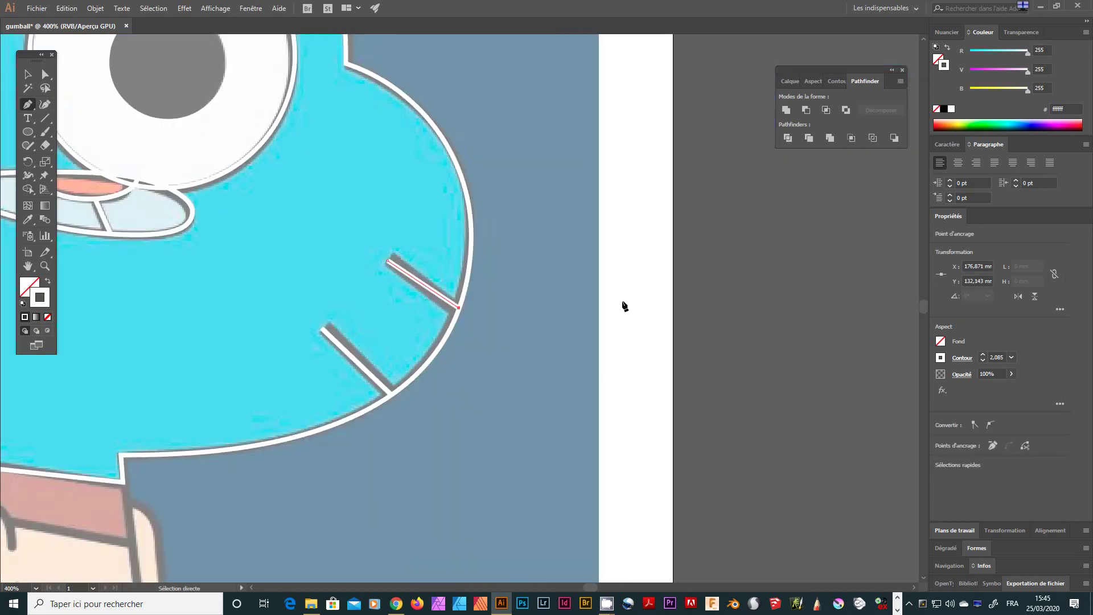
{"action": "key", "text": "ctrl+z"}
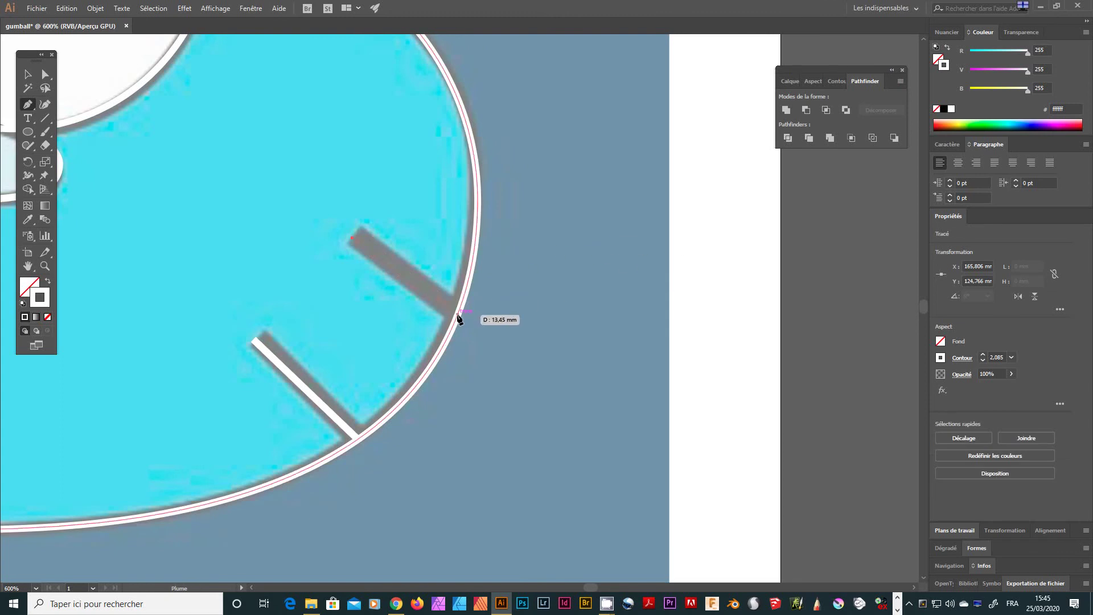
{"action": "left_click", "coordinate": [456, 316]}
Step: Trace the upper whisker on the left cheek as a straight Pen line about 11 mm long, ending at the face outline
{"action": "mouse_move", "coordinate": [374, 360]}
{"action": "left_mouse_down"}
{"action": "mouse_move", "coordinate": [510, 361]}
{"action": "mouse_move", "coordinate": [626, 383]}
{"action": "left_mouse_up"}
{"action": "left_click_drag", "start_coordinate": [356, 296], "coordinate": [677, 240]}
{"action": "left_click_drag", "start_coordinate": [314, 329], "coordinate": [532, 300]}
{"action": "left_click_drag", "start_coordinate": [336, 291], "coordinate": [562, 326]}
{"action": "left_click", "coordinate": [28, 76]}
{"action": "key", "text": "p"}
{"action": "left_click", "coordinate": [454, 260]}
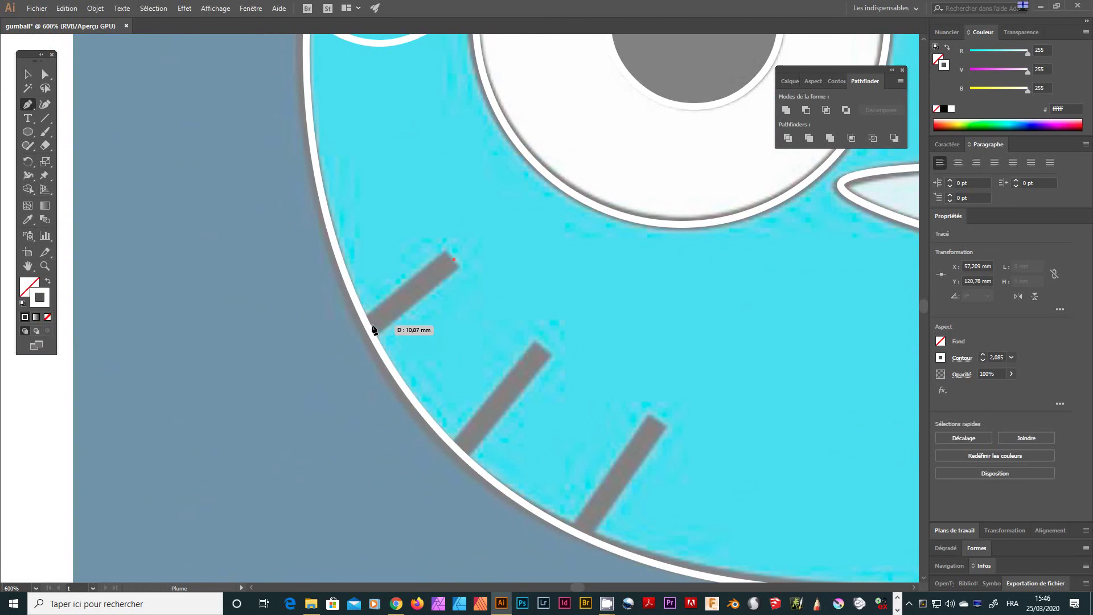
{"action": "left_click", "coordinate": [368, 327]}
{"action": "left_click", "coordinate": [28, 74]}
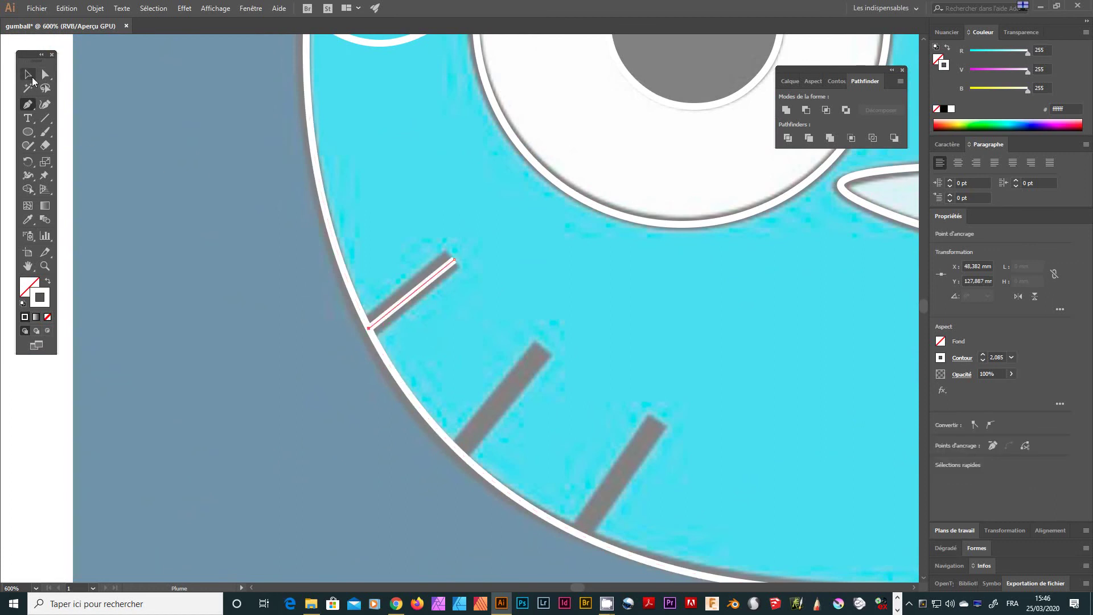
Step: Copy the upper left-cheek whisker onto the middle and lower ones, fitting the middle copy to about 8.8 × 10.2 mm
{"action": "left_click", "coordinate": [406, 266]}
{"action": "left_click", "coordinate": [424, 284]}
{"action": "left_click_drag", "start_coordinate": [426, 282], "coordinate": [545, 349]}
{"action": "left_click_drag", "start_coordinate": [720, 421], "coordinate": [525, 372]}
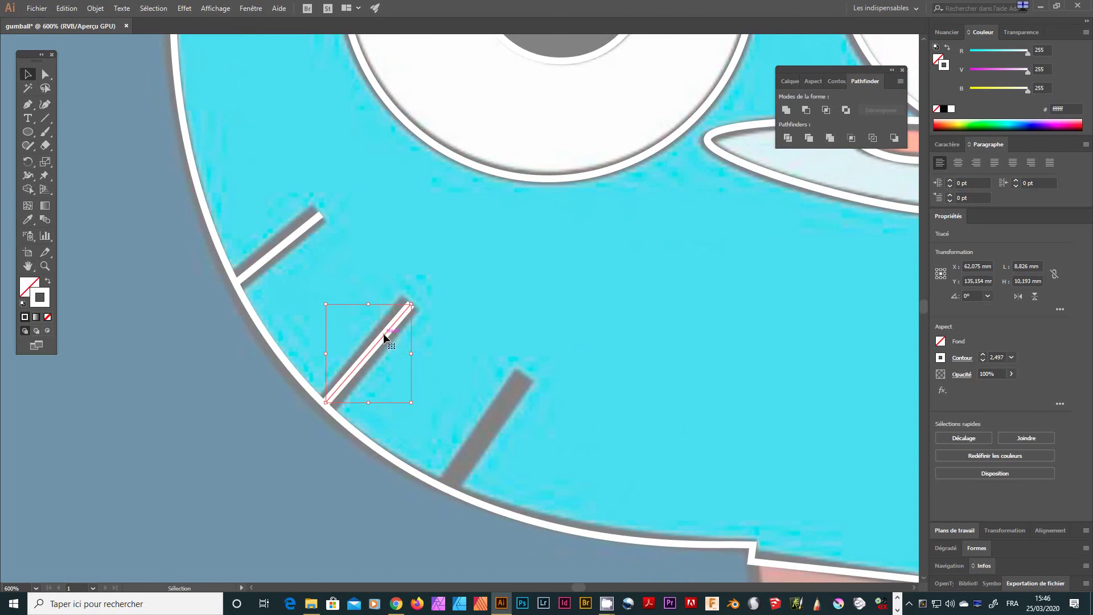
{"action": "left_click_drag", "start_coordinate": [383, 333], "coordinate": [526, 374]}
{"action": "left_click", "coordinate": [554, 415]}
Step: Trace the left eyebrow as an open curve from about X 66.1, Y 66.9 mm to X 81, Y 60.4 mm with the Pen tool
{"action": "left_click_drag", "start_coordinate": [722, 187], "coordinate": [566, 273]}
{"action": "mouse_move", "coordinate": [566, 128]}
{"action": "left_mouse_down"}
{"action": "mouse_move", "coordinate": [597, 353]}
{"action": "mouse_move", "coordinate": [650, 451]}
{"action": "left_mouse_up"}
{"action": "mouse_move", "coordinate": [459, 161]}
{"action": "left_mouse_down"}
{"action": "mouse_move", "coordinate": [414, 425]}
{"action": "mouse_move", "coordinate": [389, 332]}
{"action": "left_mouse_up"}
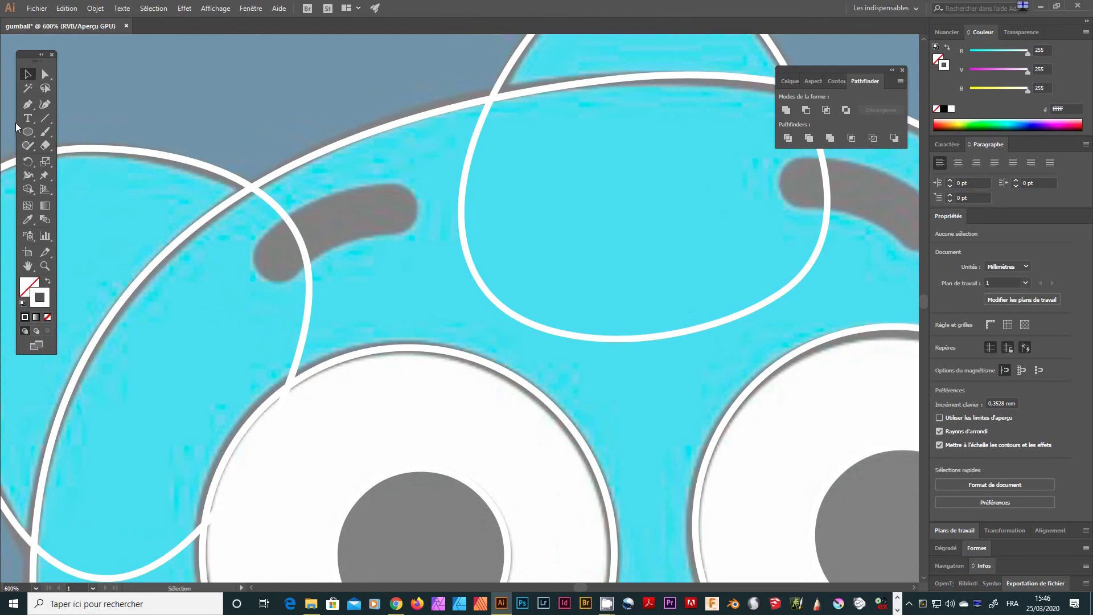
{"action": "key", "text": "p"}
{"action": "left_click_drag", "start_coordinate": [353, 256], "coordinate": [426, 178]}
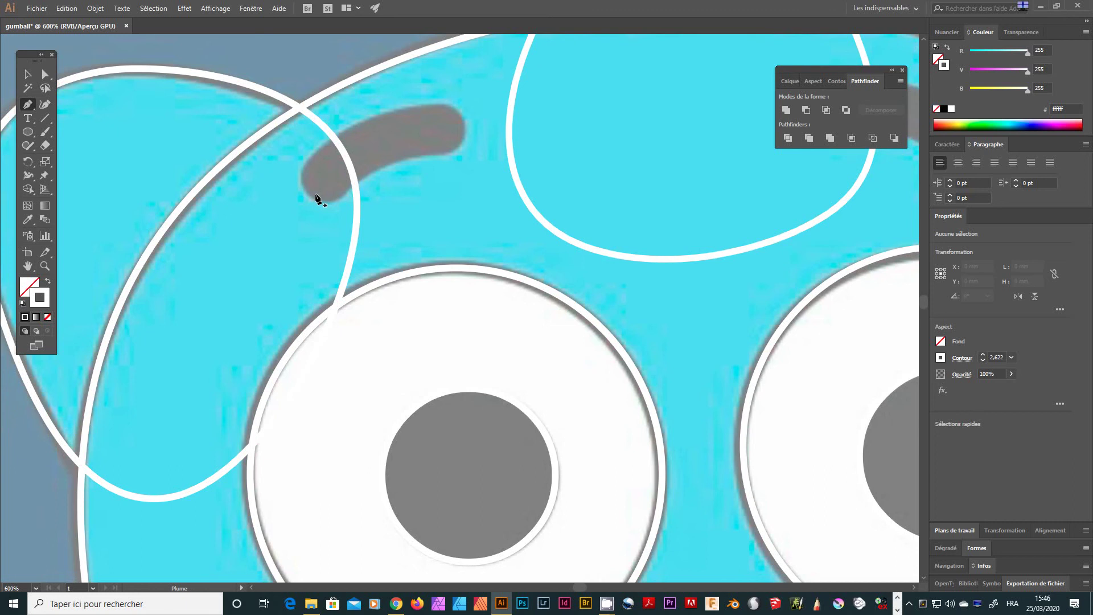
{"action": "mouse_move", "coordinate": [329, 168]}
{"action": "left_mouse_down"}
{"action": "mouse_move", "coordinate": [355, 118]}
{"action": "mouse_move", "coordinate": [329, 181]}
{"action": "mouse_move", "coordinate": [344, 155]}
{"action": "mouse_move", "coordinate": [336, 153]}
{"action": "left_mouse_up"}
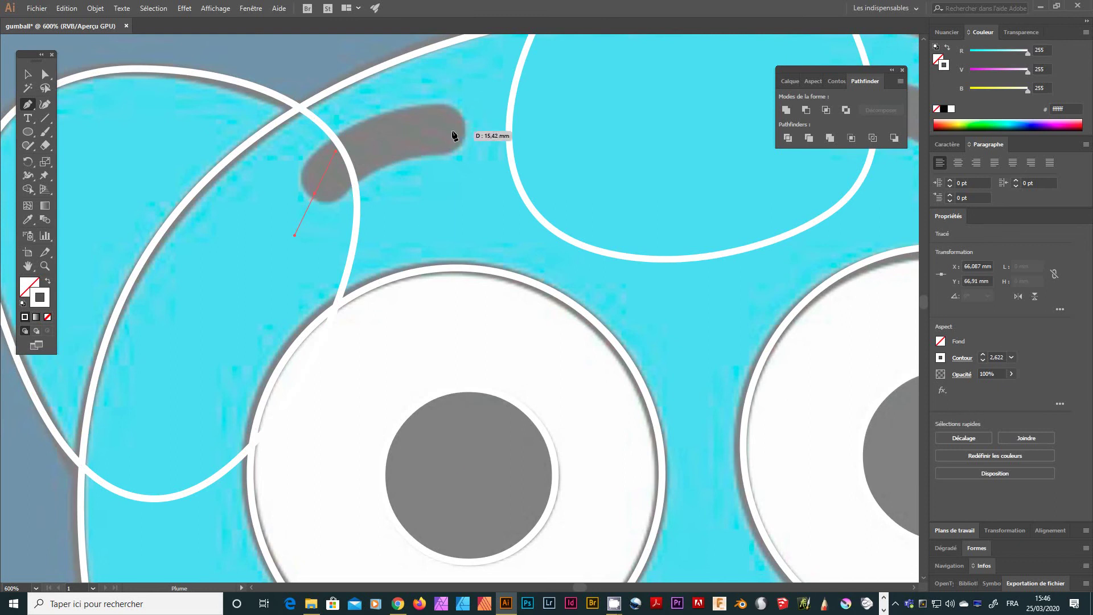
{"action": "left_click_drag", "start_coordinate": [459, 131], "coordinate": [515, 159]}
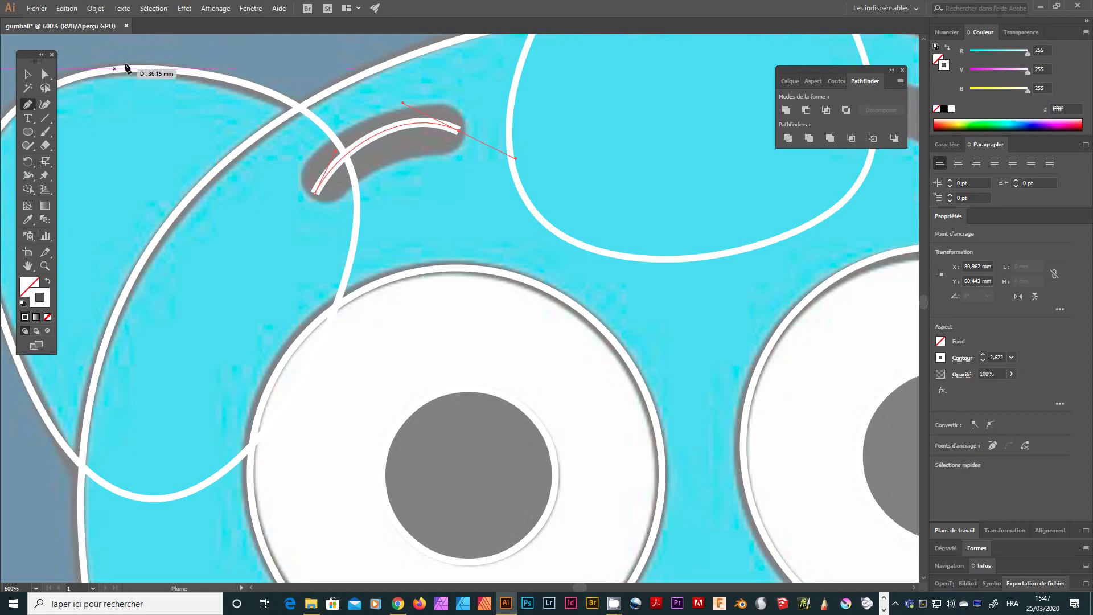
Step: Set the left eyebrow curve's stroke weight to 8 pt and give it rounded caps
{"action": "left_click", "coordinate": [842, 82]}
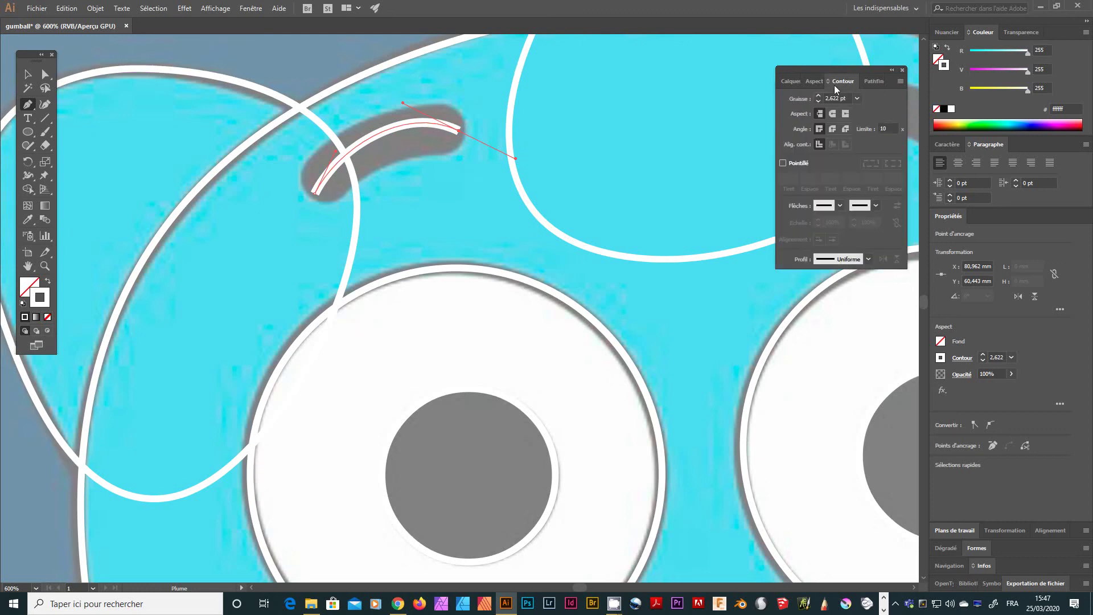
{"action": "left_click_drag", "start_coordinate": [832, 67], "coordinate": [759, 63]}
{"action": "left_click", "coordinate": [259, 10]}
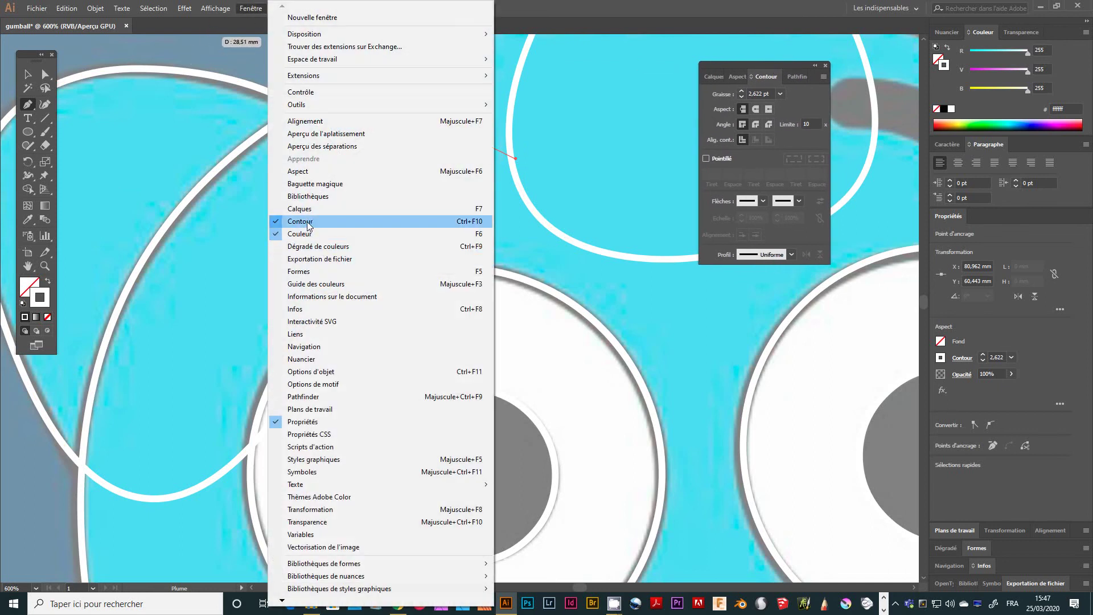
{"action": "left_click", "coordinate": [756, 72]}
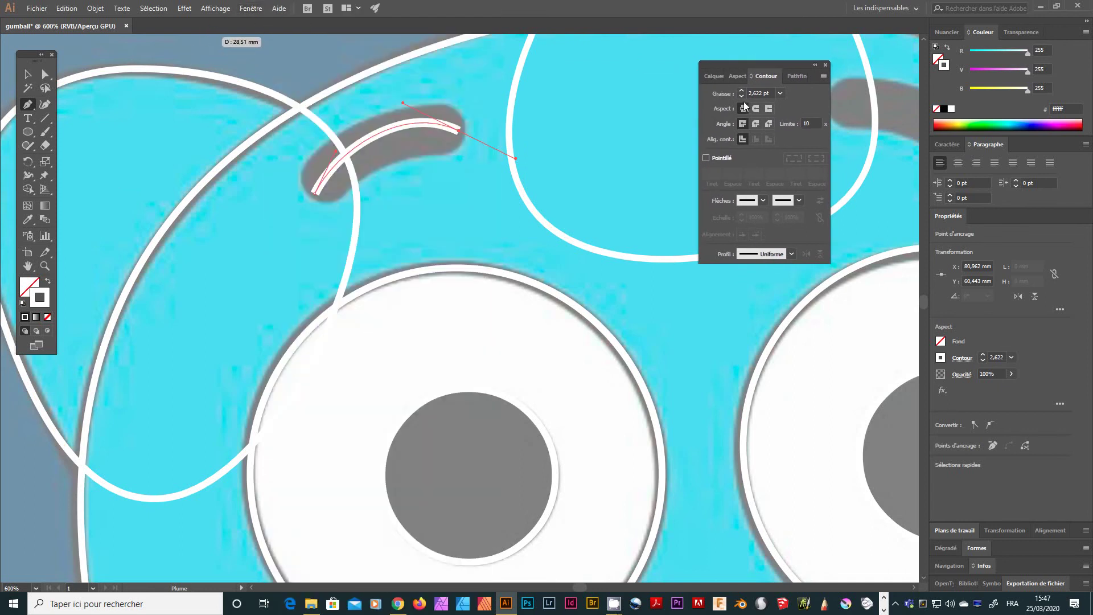
{"action": "left_click", "coordinate": [741, 89]}
{"action": "left_click", "coordinate": [741, 89]}
{"action": "left_click", "coordinate": [741, 90]}
{"action": "left_click", "coordinate": [741, 90]}
{"action": "left_click", "coordinate": [741, 90]}
{"action": "left_click", "coordinate": [741, 90]}
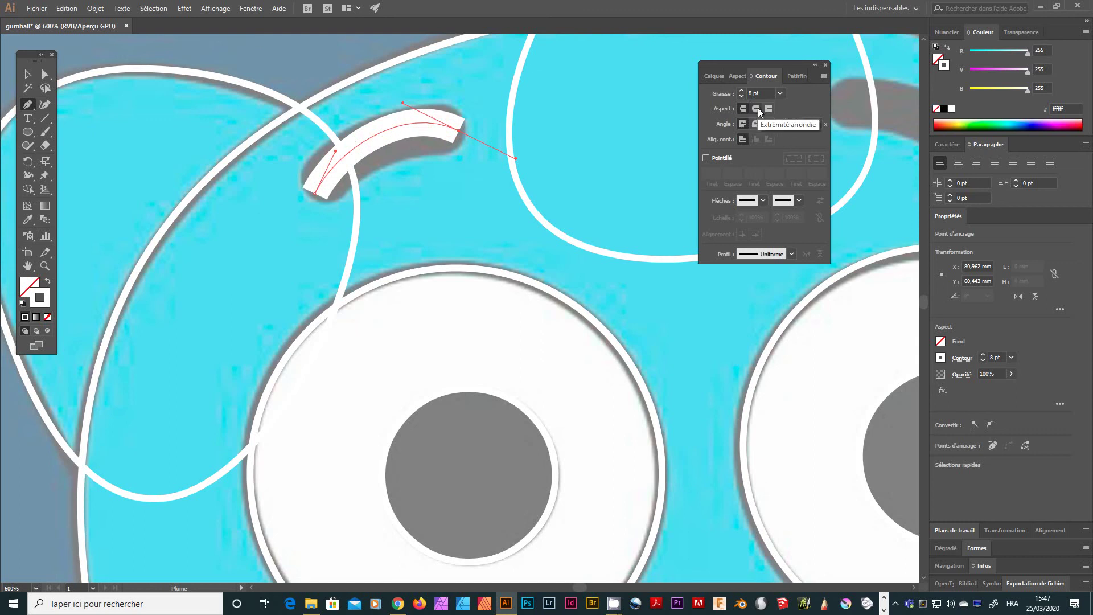
{"action": "left_click", "coordinate": [757, 110]}
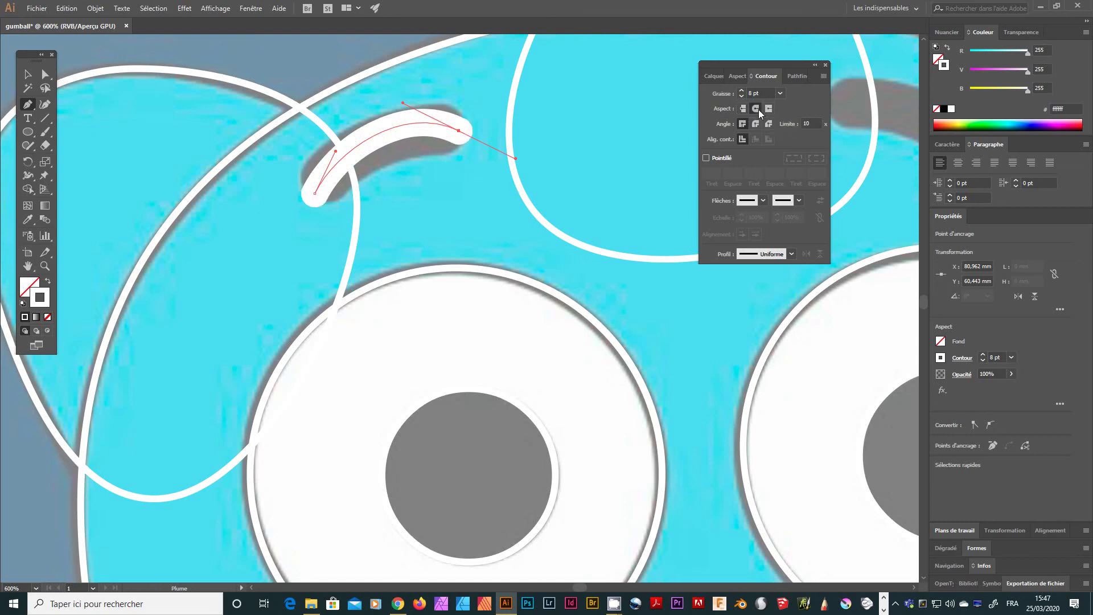
Step: Thicken the left eyebrow's stroke to 11 pt
{"action": "left_click", "coordinate": [741, 89]}
{"action": "left_click", "coordinate": [741, 90]}
{"action": "left_click", "coordinate": [741, 90]}
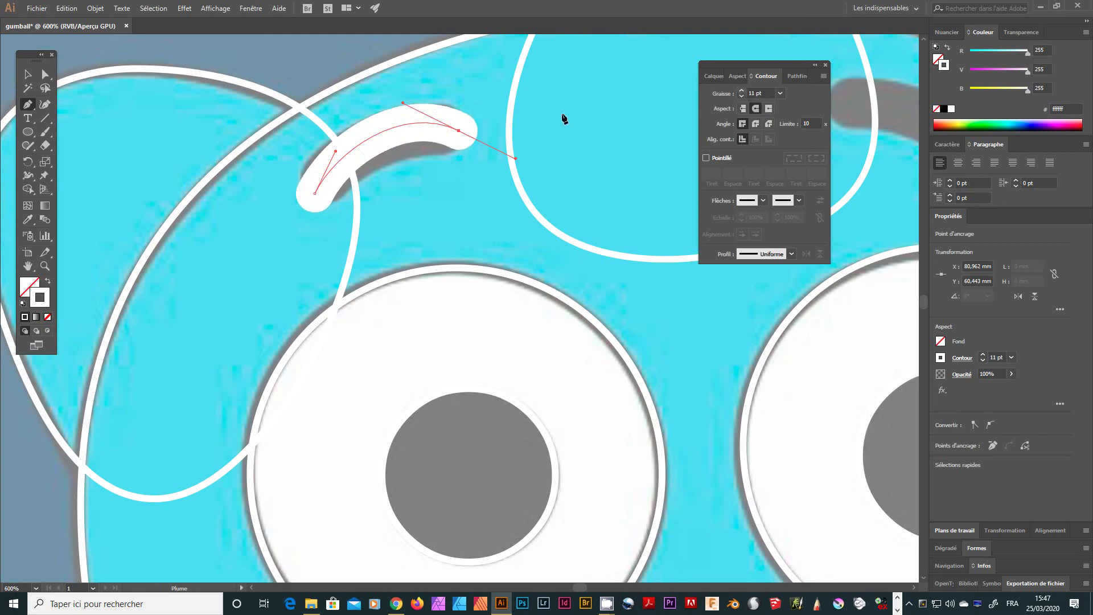
Step: Reshape the left eyebrow curve to follow the template, moving its inner end to about X 79.7, Y 60.1 mm and flattening its handles
{"action": "left_click", "coordinate": [46, 74]}
{"action": "left_click", "coordinate": [491, 95]}
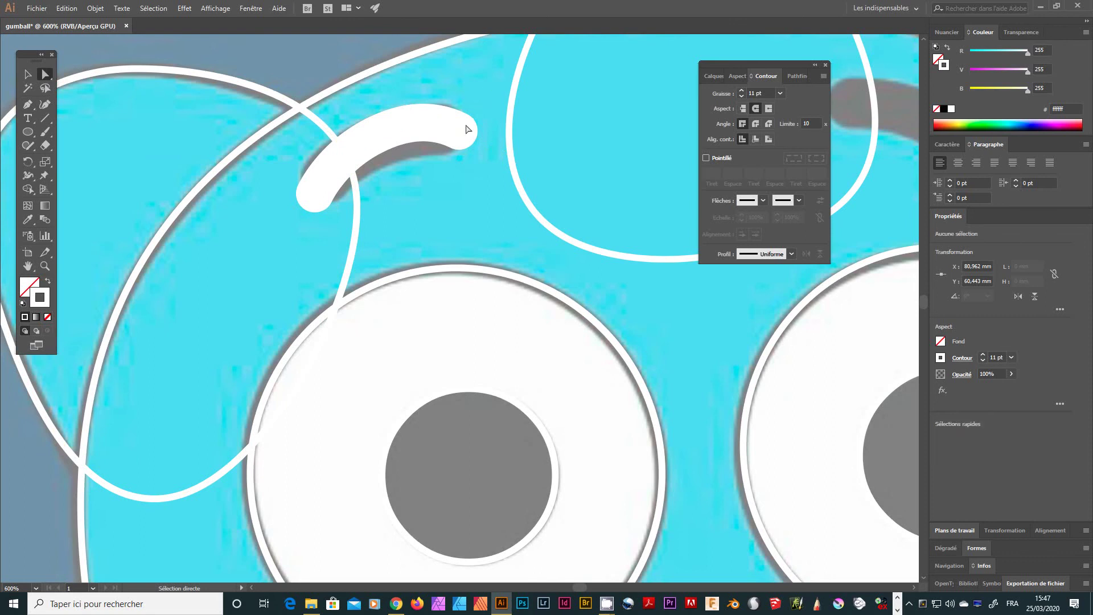
{"action": "left_click", "coordinate": [458, 130]}
{"action": "left_click_drag", "start_coordinate": [403, 103], "coordinate": [390, 122]}
{"action": "left_click_drag", "start_coordinate": [459, 130], "coordinate": [453, 126]}
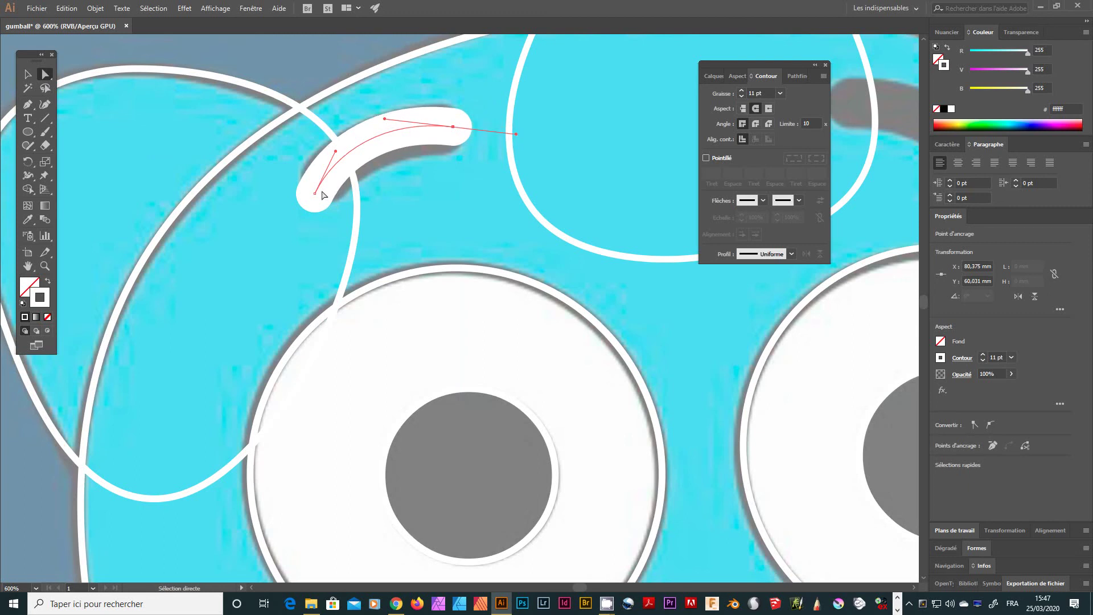
{"action": "left_click_drag", "start_coordinate": [311, 196], "coordinate": [318, 186]}
{"action": "left_click_drag", "start_coordinate": [338, 148], "coordinate": [386, 128]}
{"action": "mouse_move", "coordinate": [453, 126]}
{"action": "left_mouse_down"}
{"action": "mouse_move", "coordinate": [432, 132]}
{"action": "mouse_move", "coordinate": [446, 126]}
{"action": "left_mouse_up"}
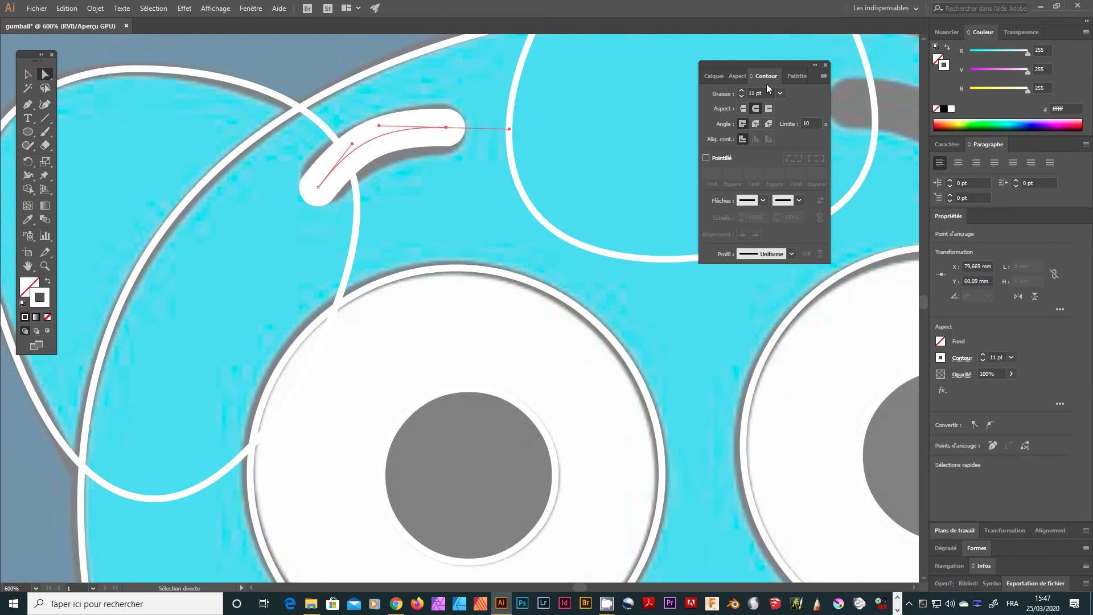
Step: Set the left eyebrow's stroke weight to 13 pt and fine-tune both curve handles to fit the template
{"action": "left_click", "coordinate": [741, 90]}
{"action": "left_click", "coordinate": [741, 90]}
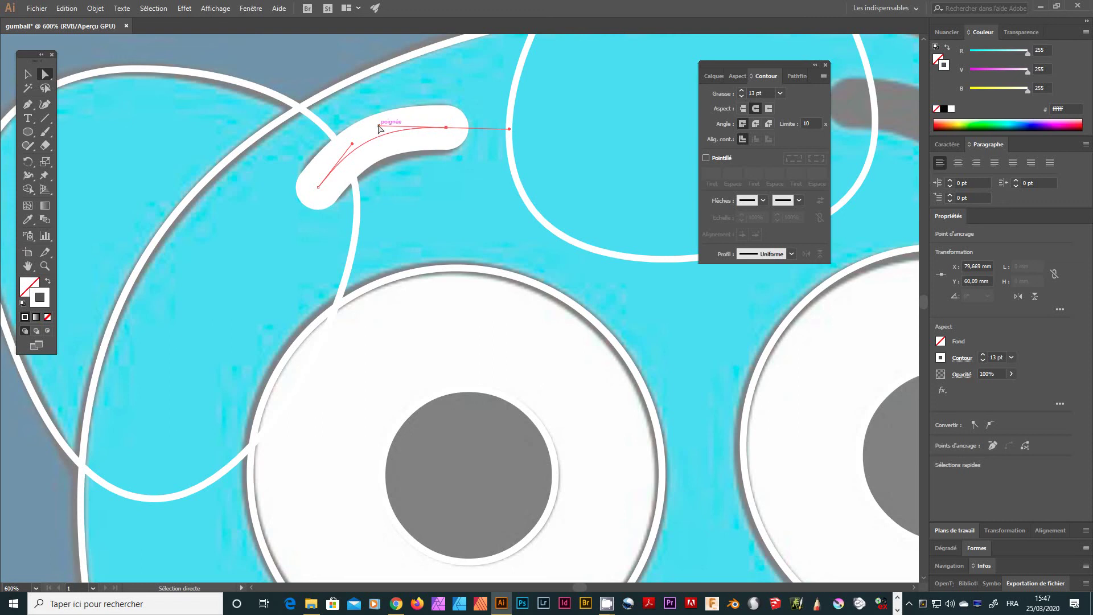
{"action": "mouse_move", "coordinate": [379, 126]}
{"action": "left_mouse_down"}
{"action": "mouse_move", "coordinate": [378, 139]}
{"action": "mouse_move", "coordinate": [378, 130]}
{"action": "left_mouse_up"}
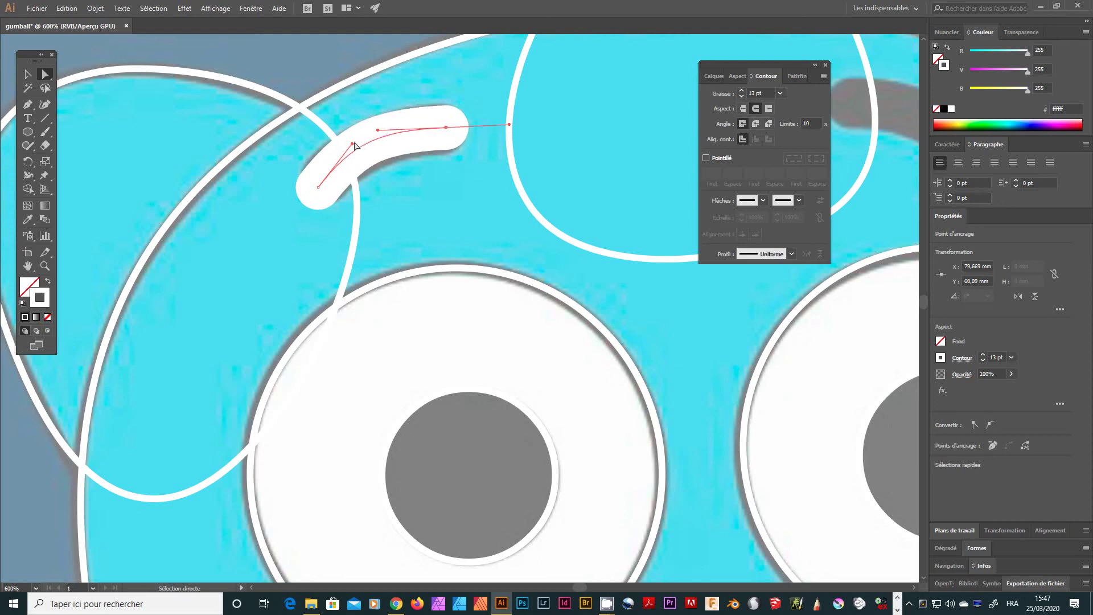
{"action": "left_click", "coordinate": [369, 146]}
{"action": "left_click", "coordinate": [360, 146]}
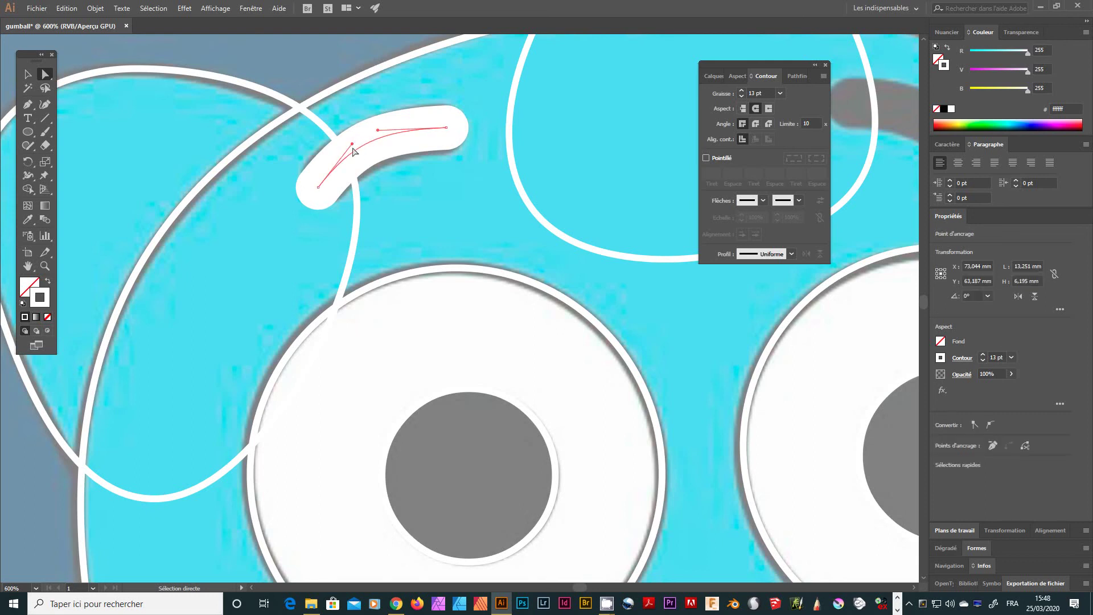
{"action": "left_click", "coordinate": [365, 148]}
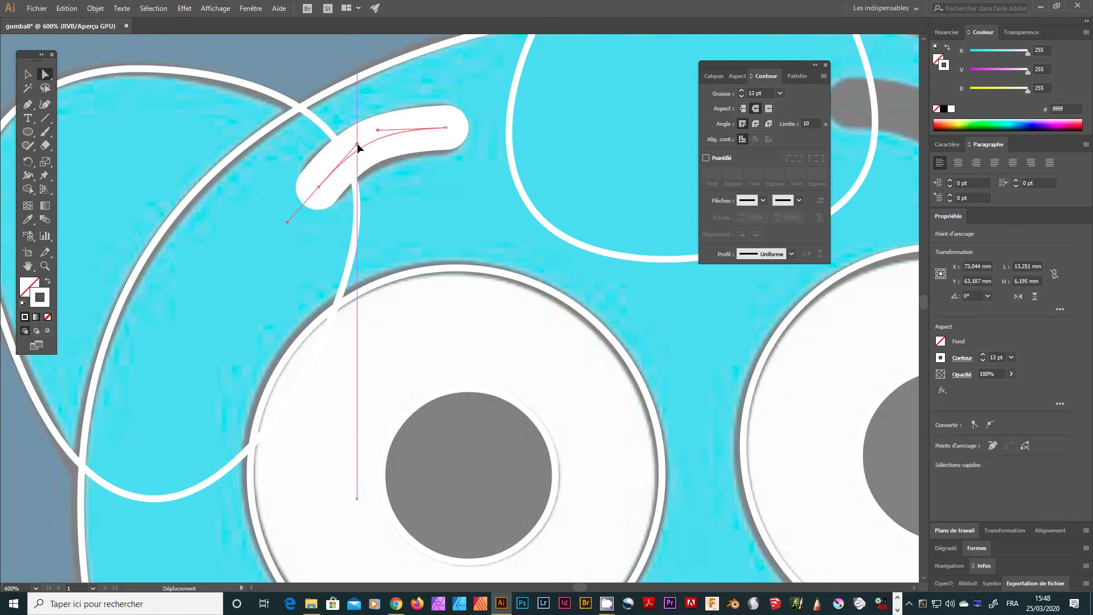
{"action": "left_click", "coordinate": [472, 183]}
Step: Select the whole left eyebrow path and raise its stroke weight to 15 pt
{"action": "key", "text": "ctrl+minus"}
{"action": "key", "text": "ctrl+minus"}
{"action": "key", "text": "ctrl+minus"}
{"action": "key", "text": "ctrl+minus"}
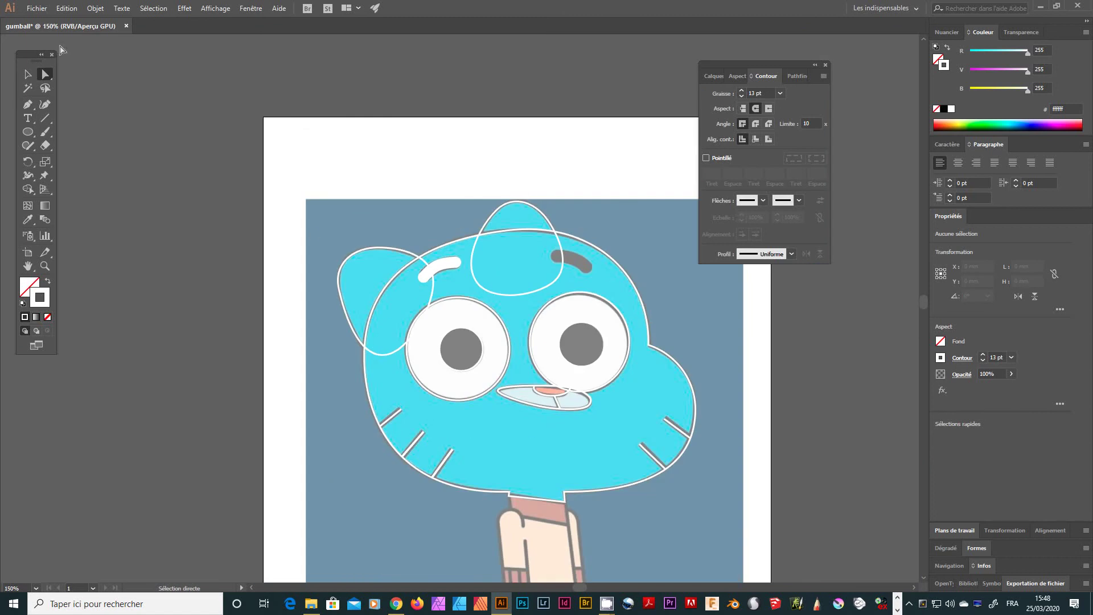
{"action": "left_click", "coordinate": [28, 75]}
{"action": "key", "text": "ctrl+plus"}
{"action": "key", "text": "ctrl+plus"}
{"action": "key", "text": "ctrl+plus"}
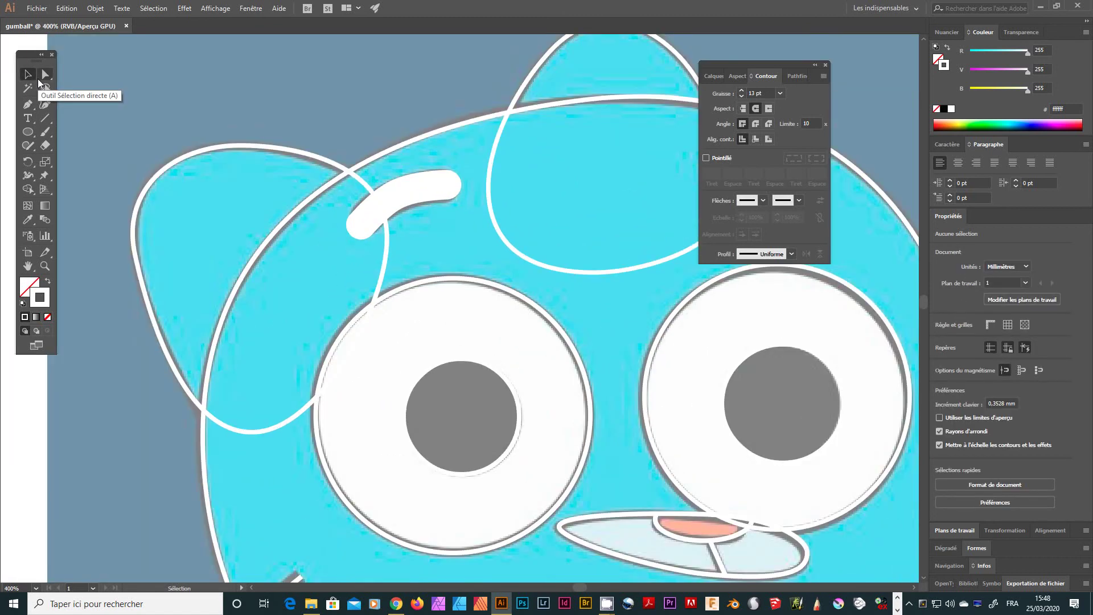
{"action": "left_click", "coordinate": [414, 190]}
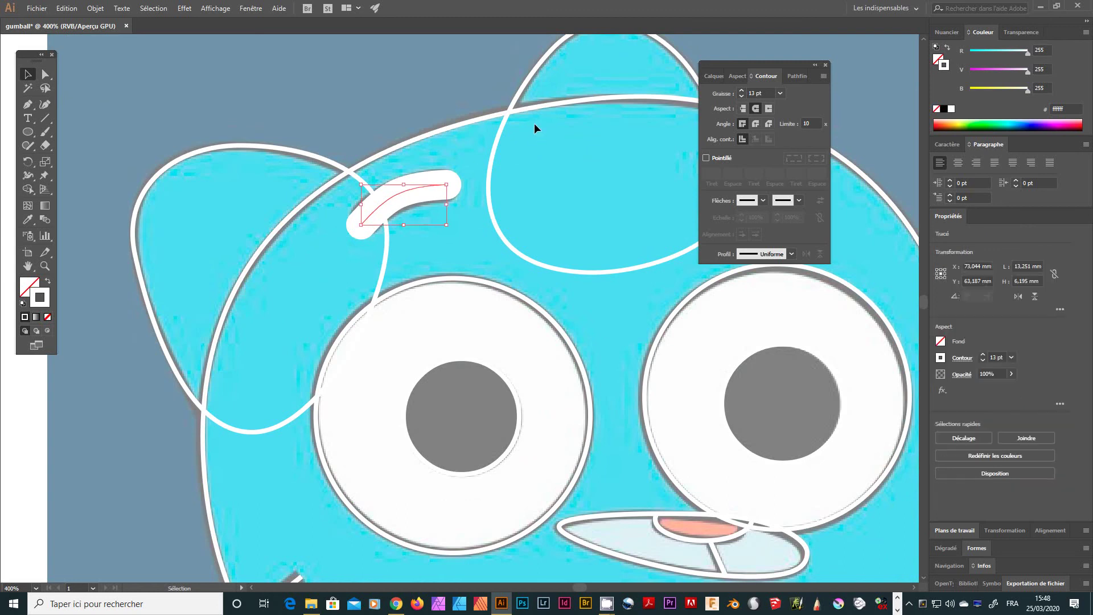
{"action": "left_click", "coordinate": [740, 91]}
{"action": "left_click", "coordinate": [741, 90]}
Step: Shorten the handle at the left eyebrow's inner end so that the bend follows the template
{"action": "left_click_drag", "start_coordinate": [507, 232], "coordinate": [359, 246]}
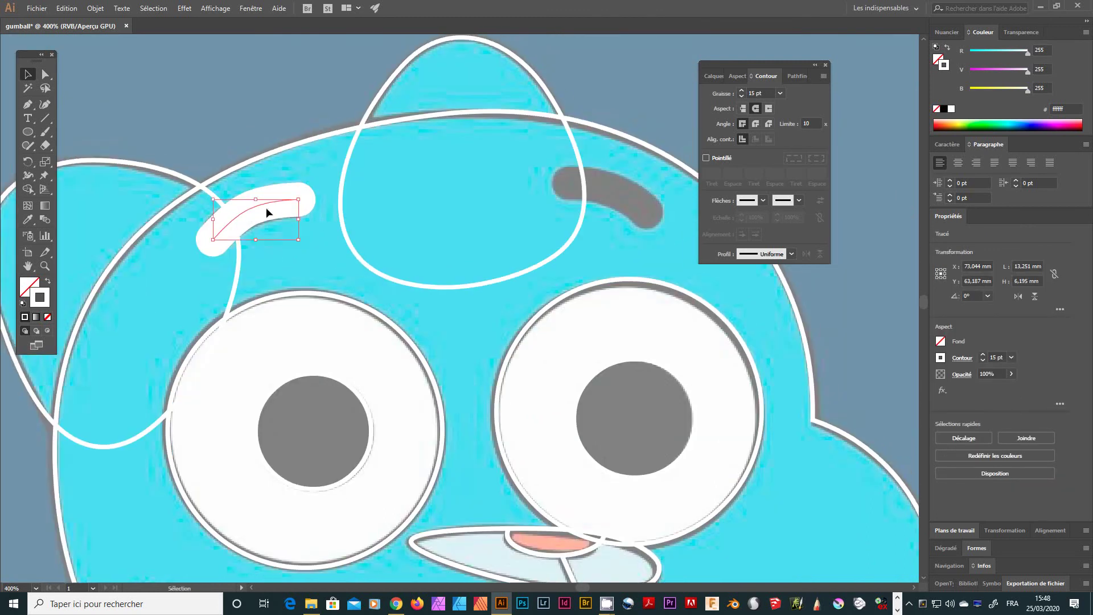
{"action": "left_click", "coordinate": [45, 74]}
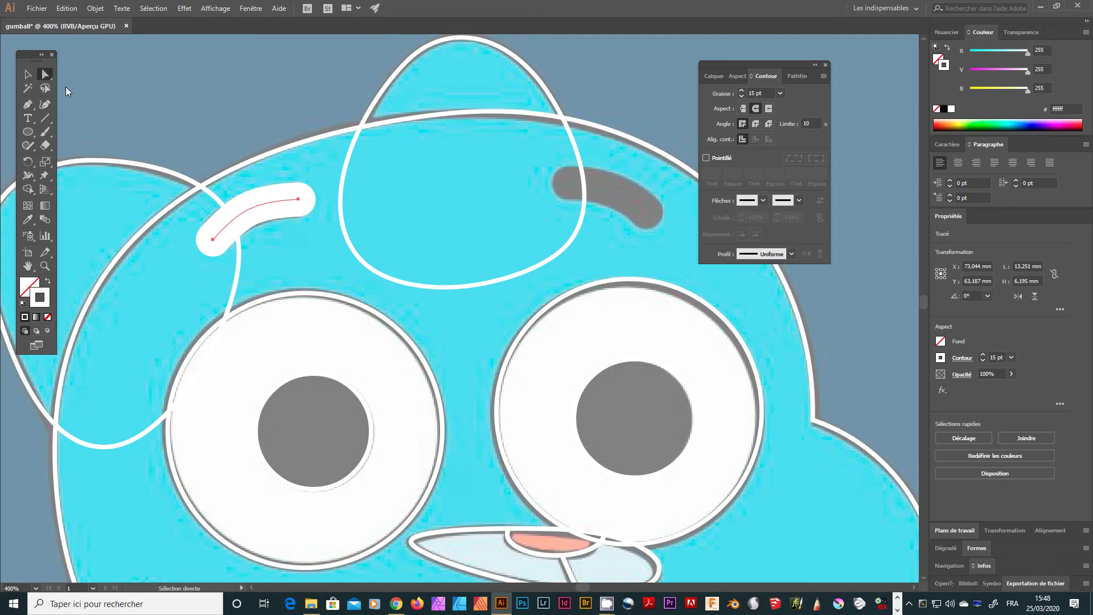
{"action": "left_click", "coordinate": [298, 199]}
{"action": "left_click_drag", "start_coordinate": [253, 203], "coordinate": [268, 199]}
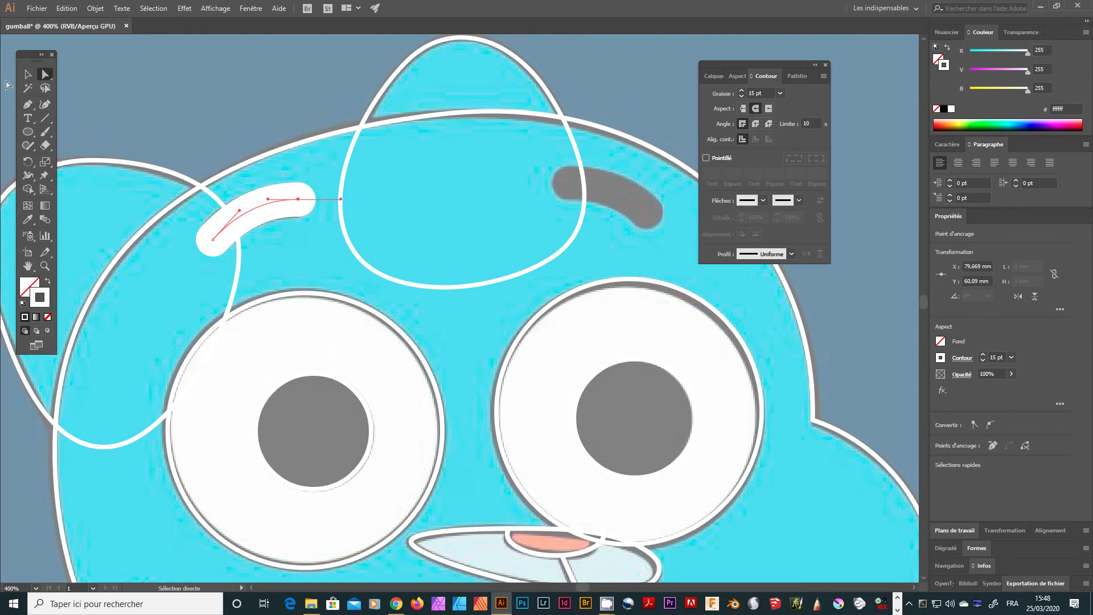
{"action": "left_click", "coordinate": [25, 76]}
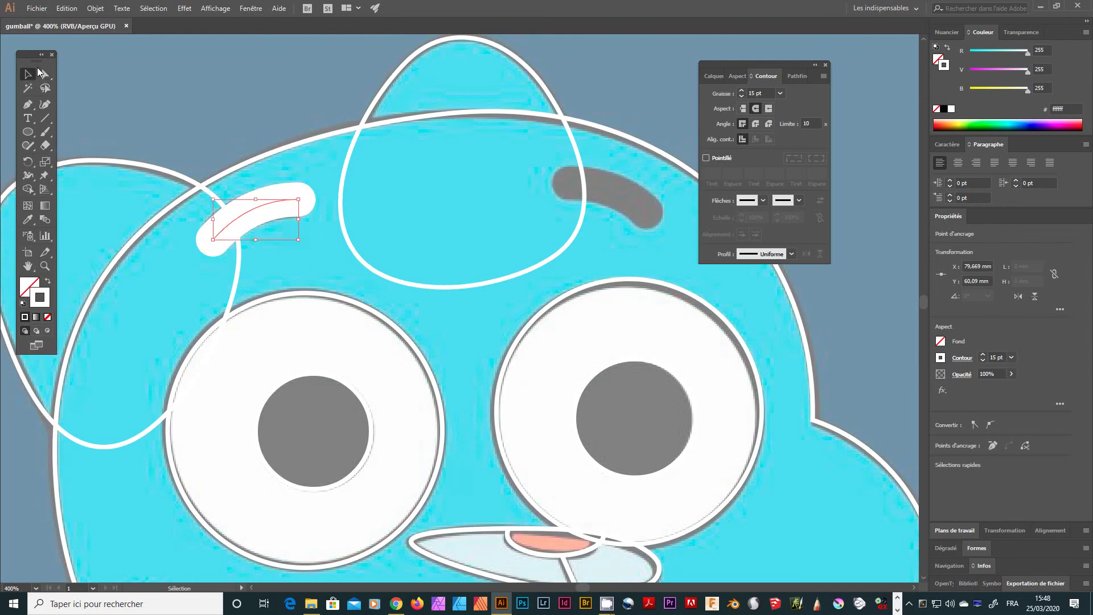
{"action": "left_click", "coordinate": [280, 246]}
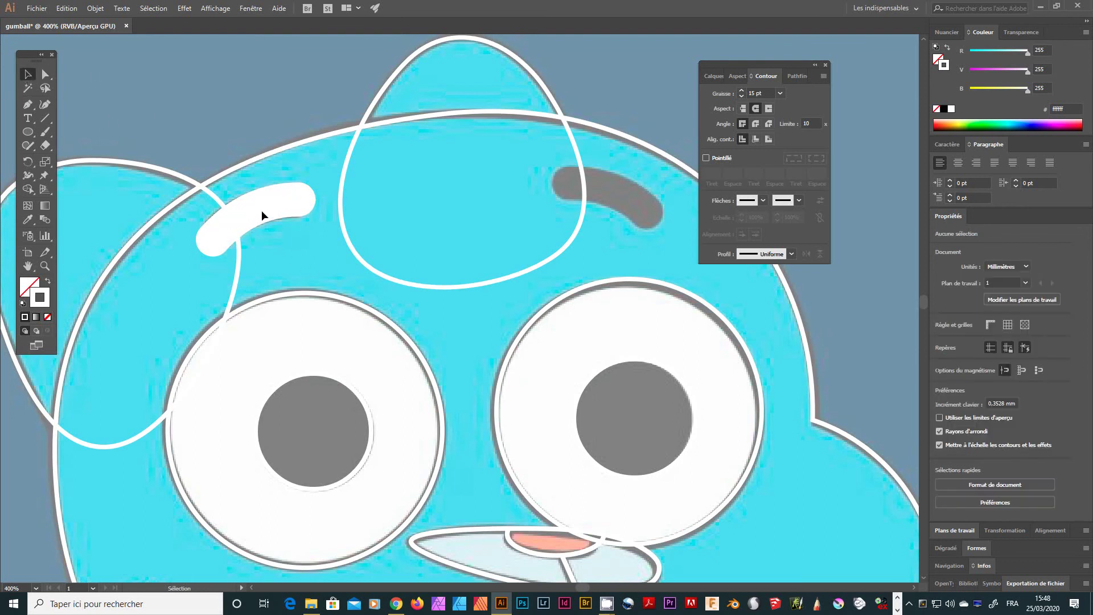
Step: Copy the left eyebrow onto the right one, rotating the copy to about 314° and fitting it to about 13.7 × 5.2 mm
{"action": "left_click", "coordinate": [259, 213]}
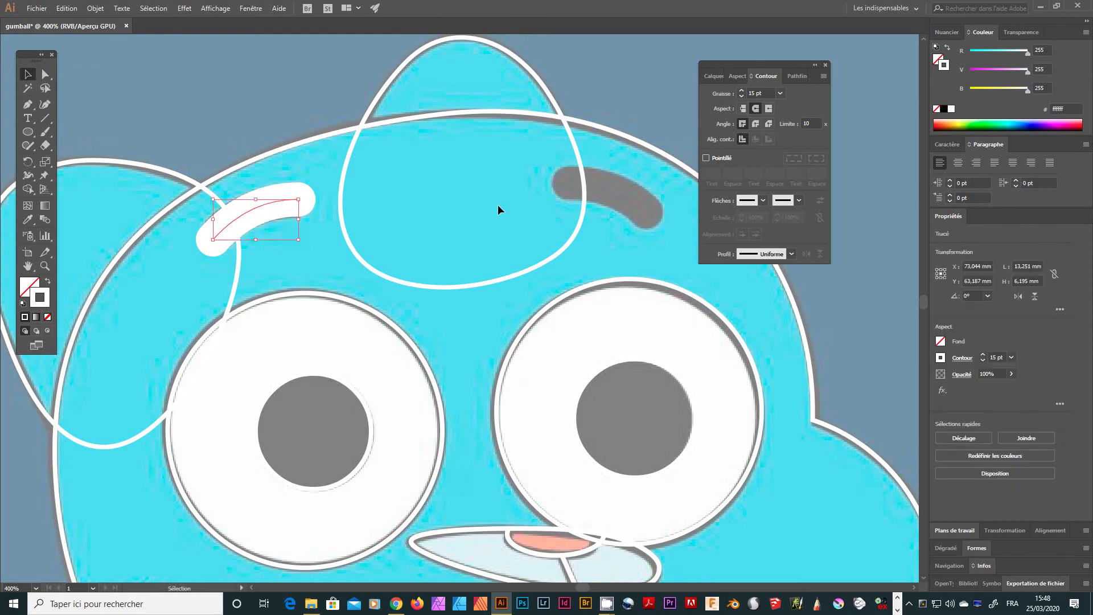
{"action": "left_click_drag", "start_coordinate": [613, 277], "coordinate": [529, 339]}
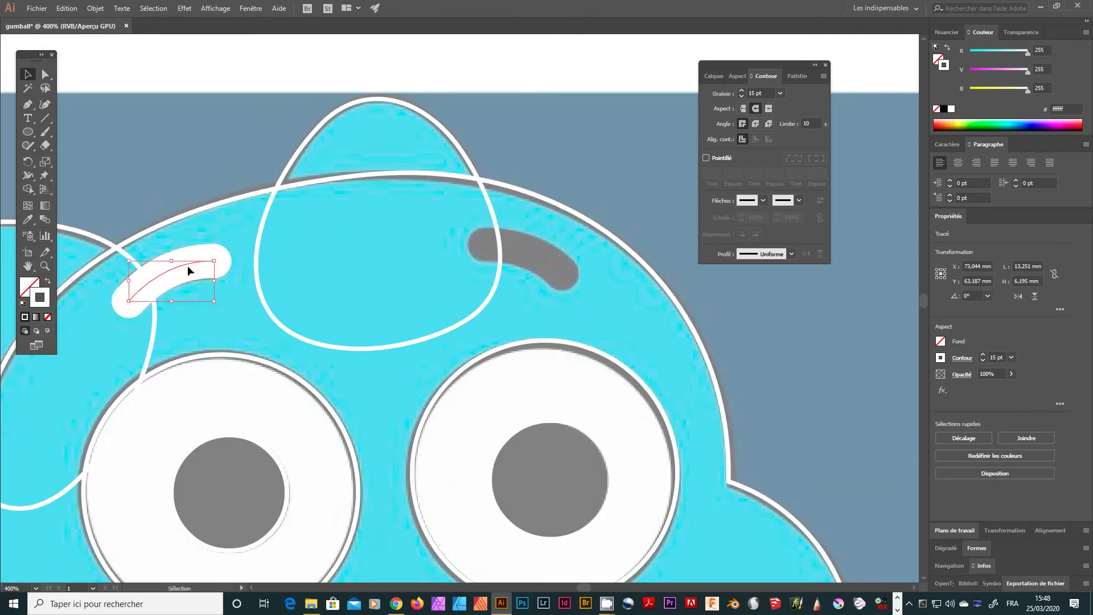
{"action": "mouse_move", "coordinate": [182, 264]}
{"action": "left_mouse_down"}
{"action": "mouse_move", "coordinate": [237, 248]}
{"action": "mouse_move", "coordinate": [513, 253]}
{"action": "mouse_move", "coordinate": [538, 244]}
{"action": "mouse_move", "coordinate": [603, 286]}
{"action": "mouse_move", "coordinate": [574, 281]}
{"action": "left_mouse_up"}
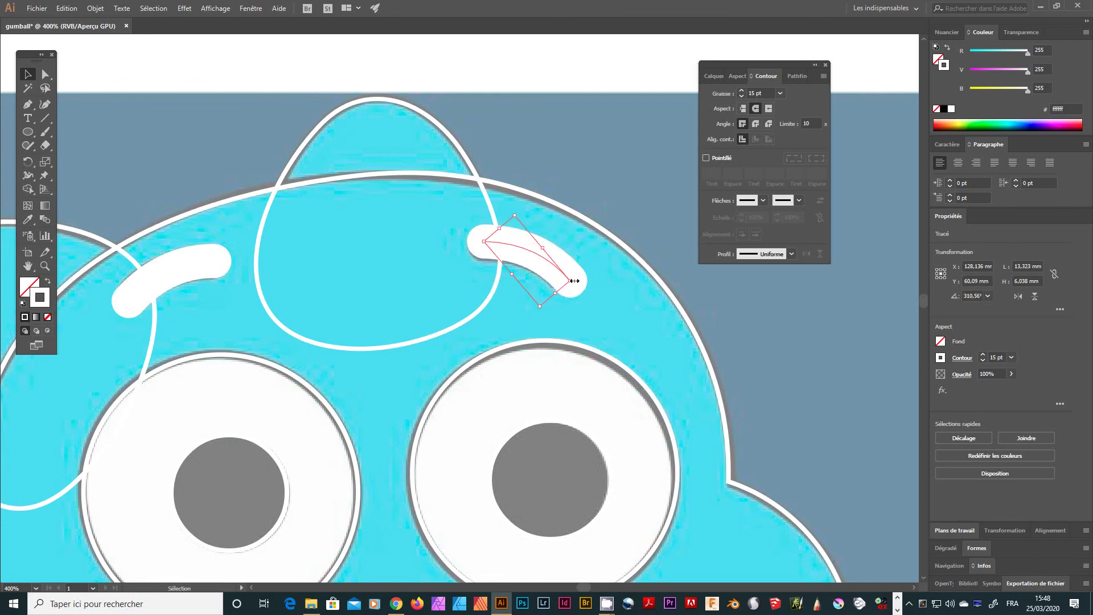
{"action": "left_click_drag", "start_coordinate": [519, 212], "coordinate": [516, 211]}
{"action": "key", "text": "space"}
{"action": "left_click_drag", "start_coordinate": [540, 336], "coordinate": [653, 326]}
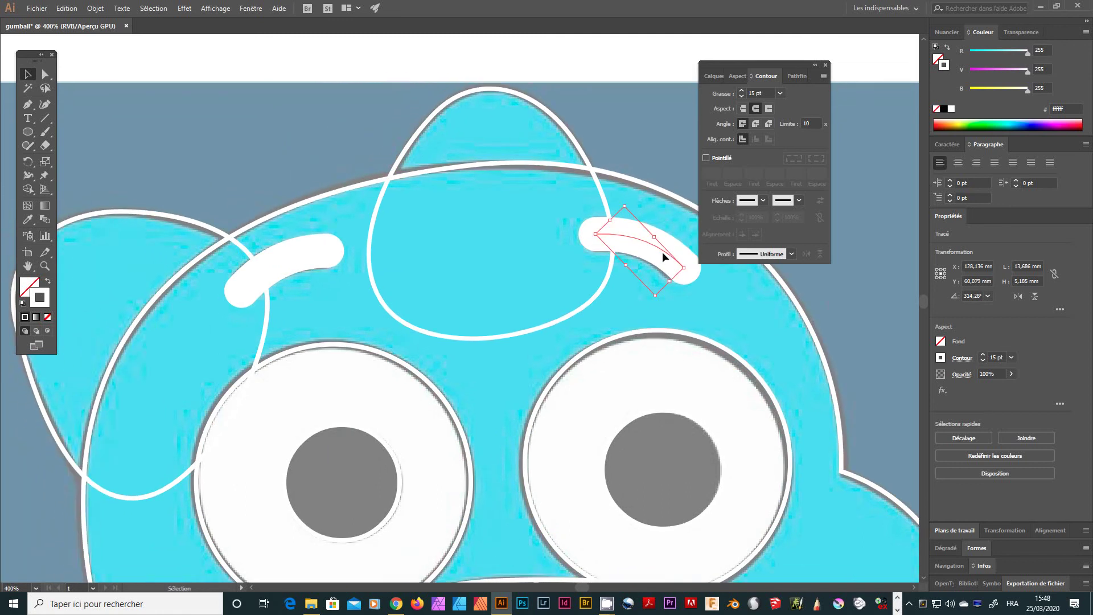
{"action": "left_click_drag", "start_coordinate": [654, 247], "coordinate": [651, 244]}
{"action": "left_click", "coordinate": [606, 295]}
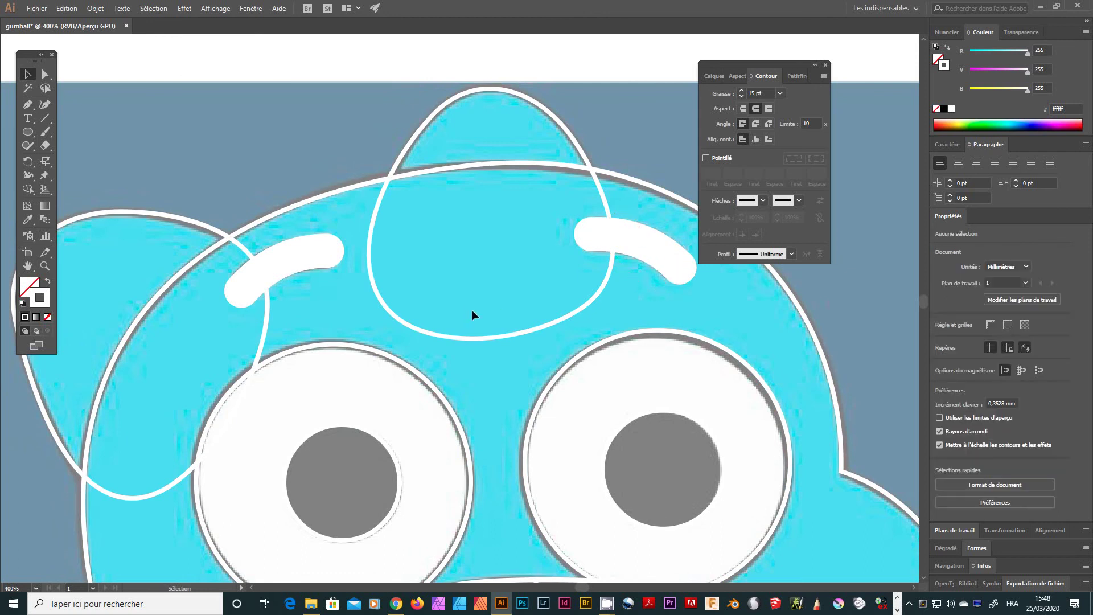
Step: Examine the traced eyes, mouth, whiskers and head outline against the template image
{"action": "left_click_drag", "start_coordinate": [598, 412], "coordinate": [574, 222]}
{"action": "left_click_drag", "start_coordinate": [636, 574], "coordinate": [546, 568]}
{"action": "left_click_drag", "start_coordinate": [331, 496], "coordinate": [478, 414]}
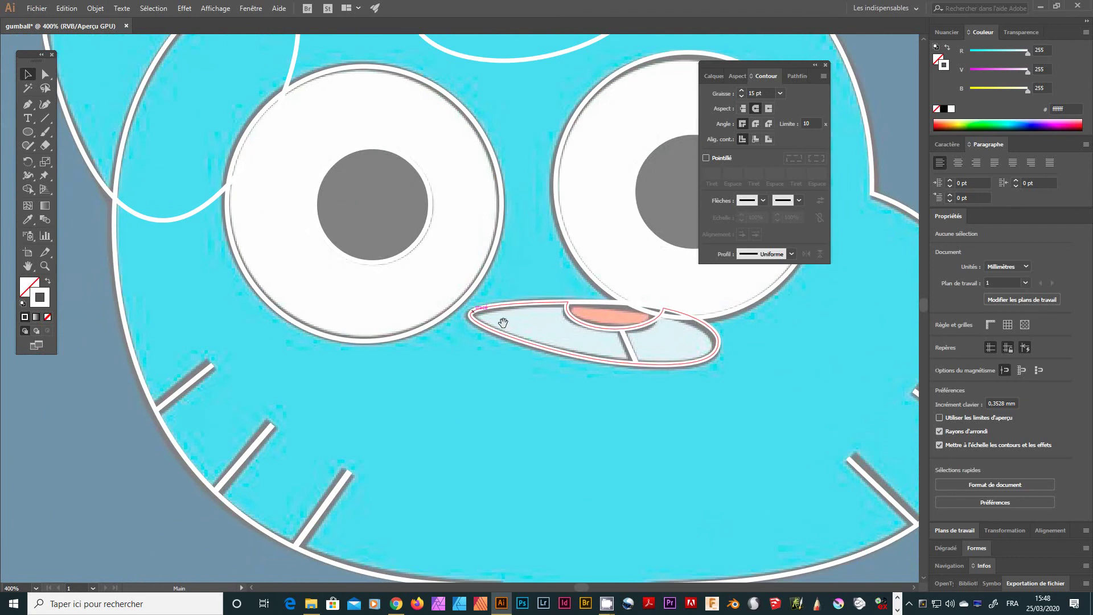
{"action": "left_click_drag", "start_coordinate": [507, 323], "coordinate": [471, 524]}
{"action": "left_click_drag", "start_coordinate": [426, 203], "coordinate": [463, 268]}
{"action": "left_click_drag", "start_coordinate": [534, 496], "coordinate": [497, 305]}
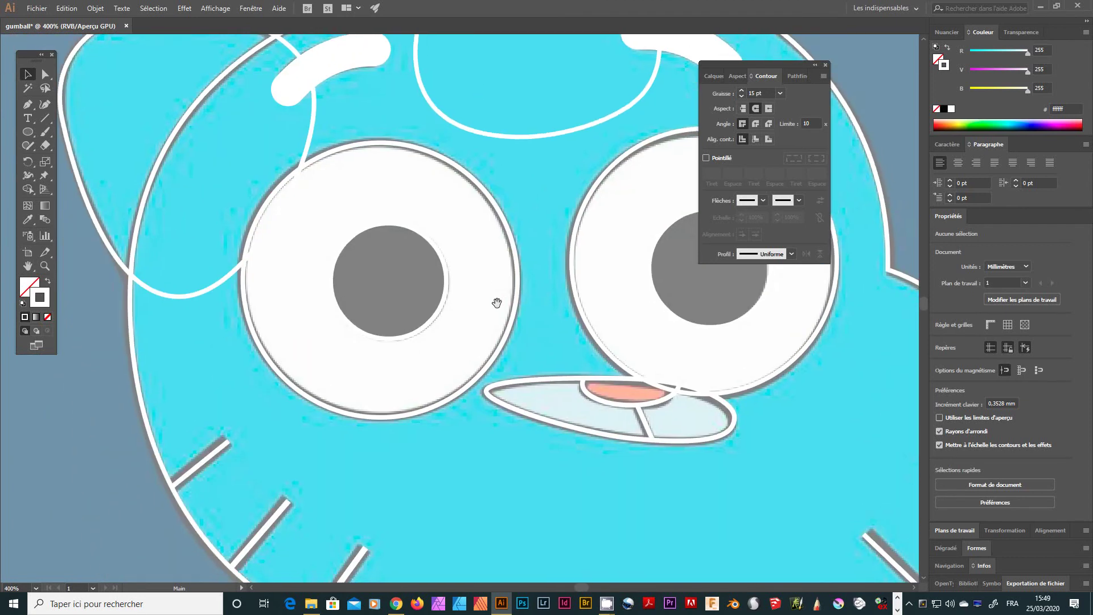
{"action": "left_click_drag", "start_coordinate": [466, 521], "coordinate": [461, 367]}
{"action": "mouse_move", "coordinate": [607, 605]}
{"action": "left_click", "coordinate": [501, 555]}
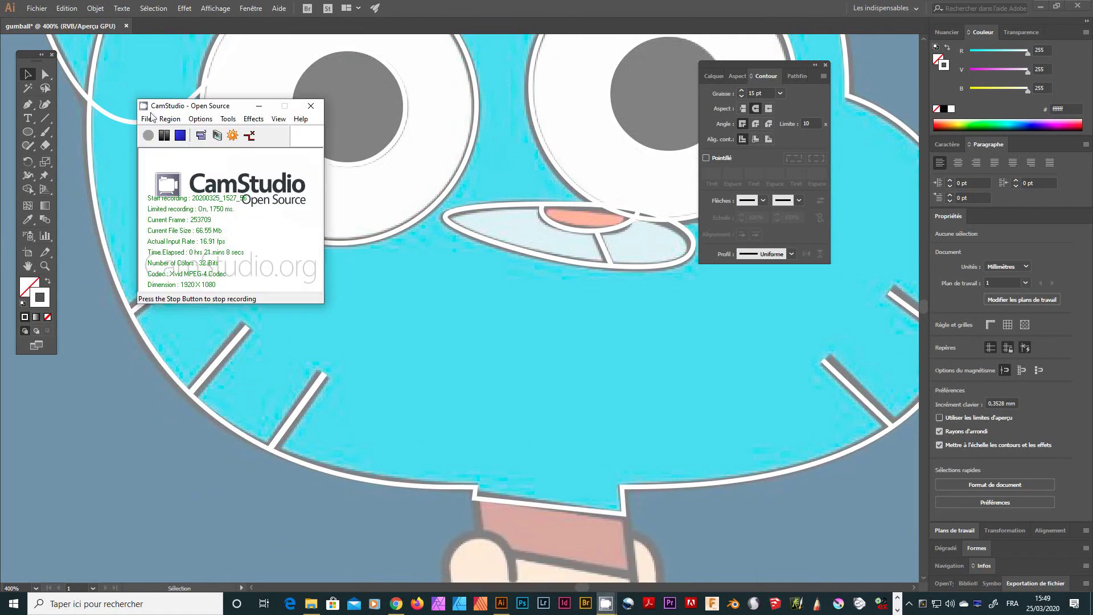